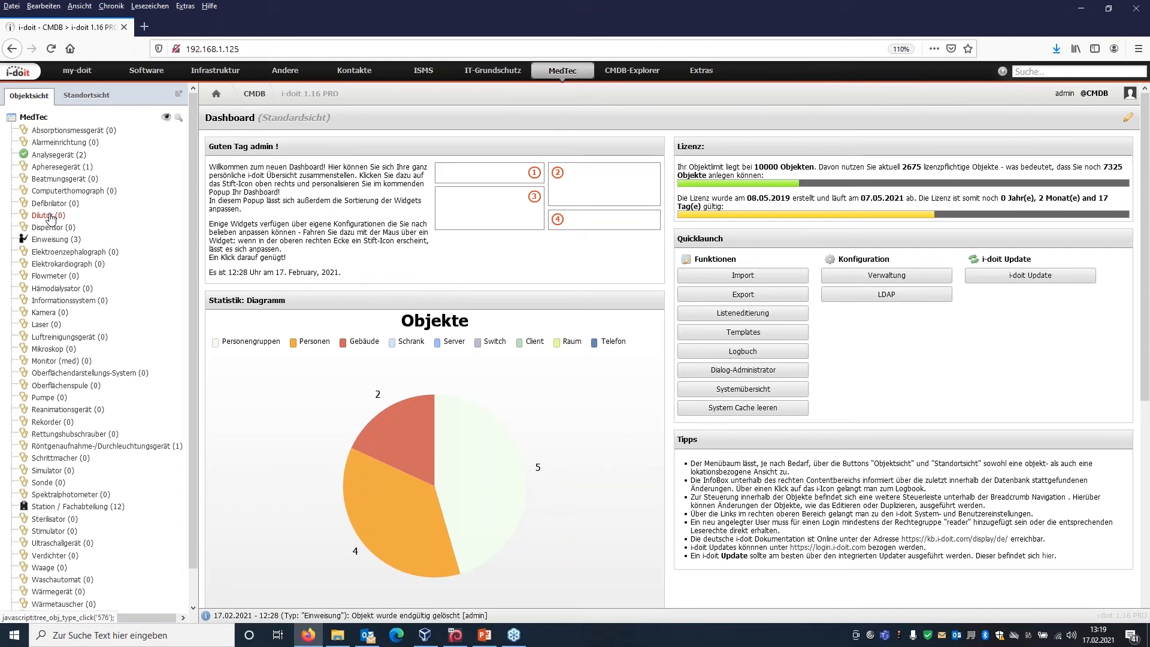
Create a new Röntgenaufnahme-/Durchleuchtungsgerät object with the designation "Ganzkörper MRT 2" and save it.
{"action": "left_click", "coordinate": [153, 446]}
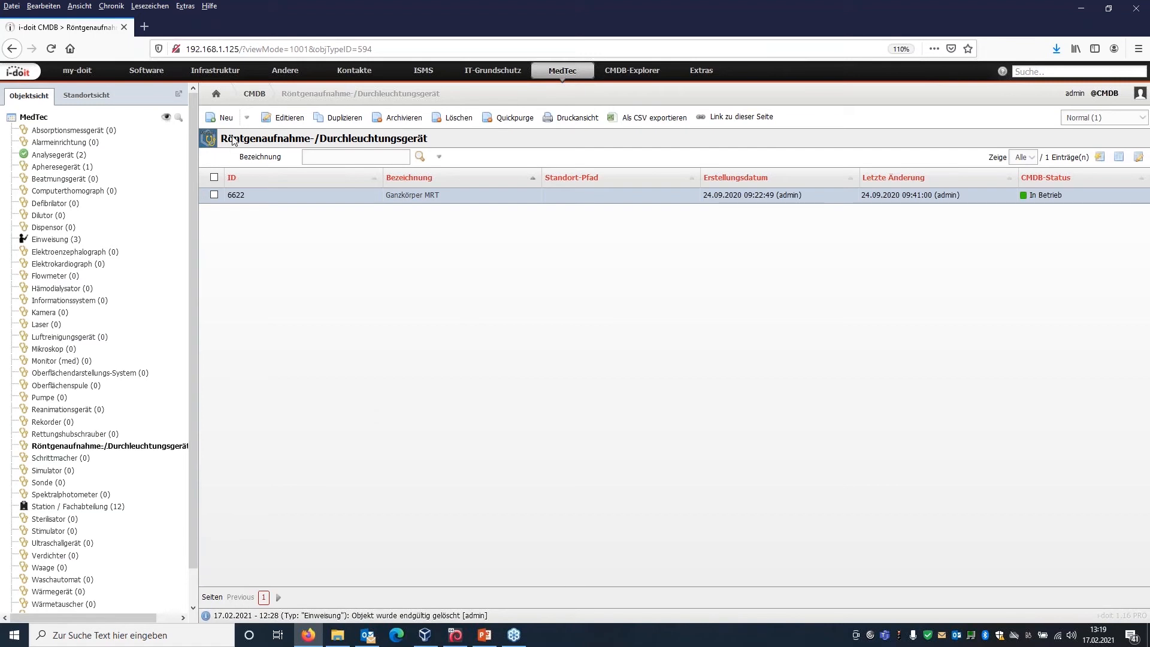
{"action": "left_click", "coordinate": [225, 118]}
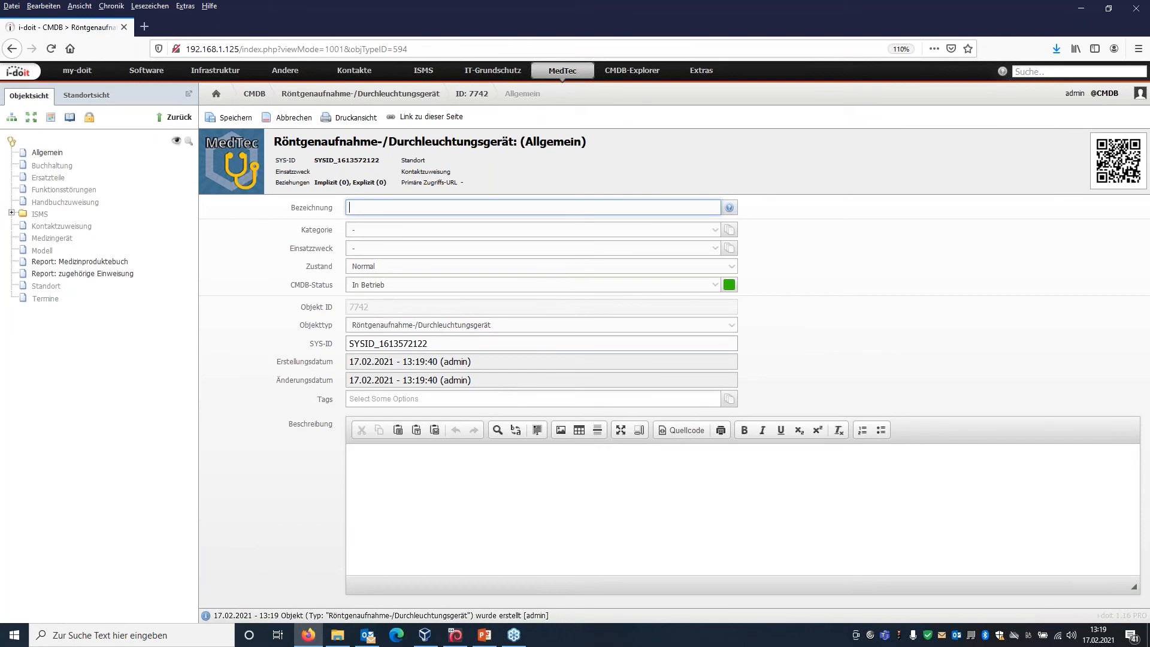
{"action": "type", "text": "Ganzkörper MRT 2"}
{"action": "left_click", "coordinate": [235, 120]}
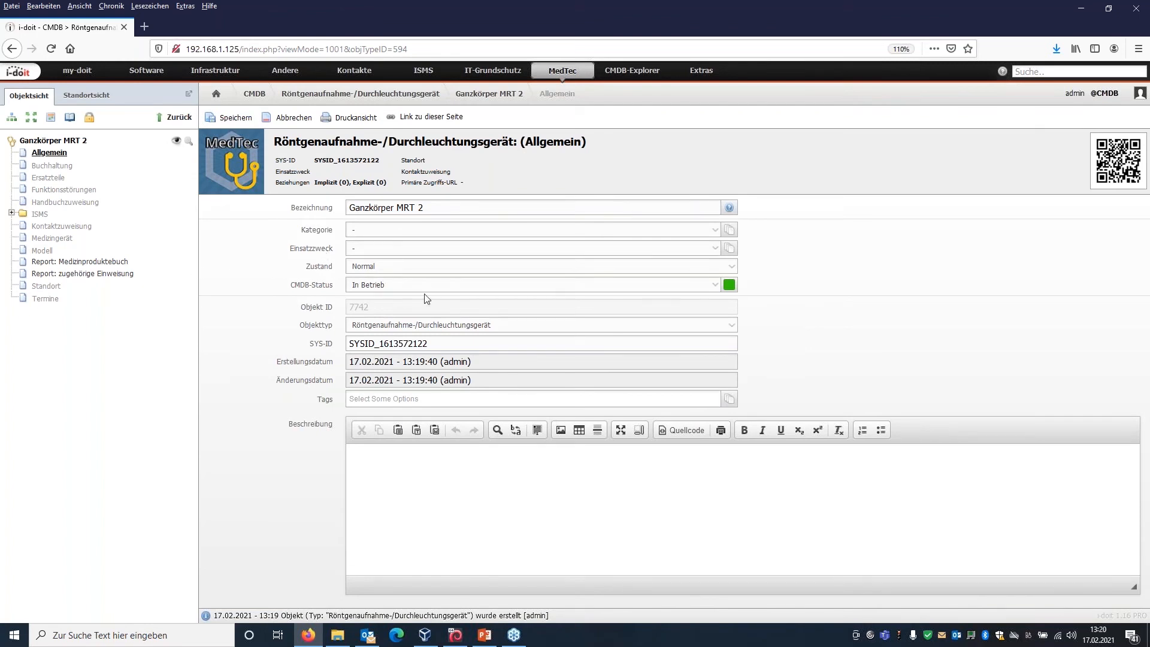
{"action": "left_click", "coordinate": [456, 289]}
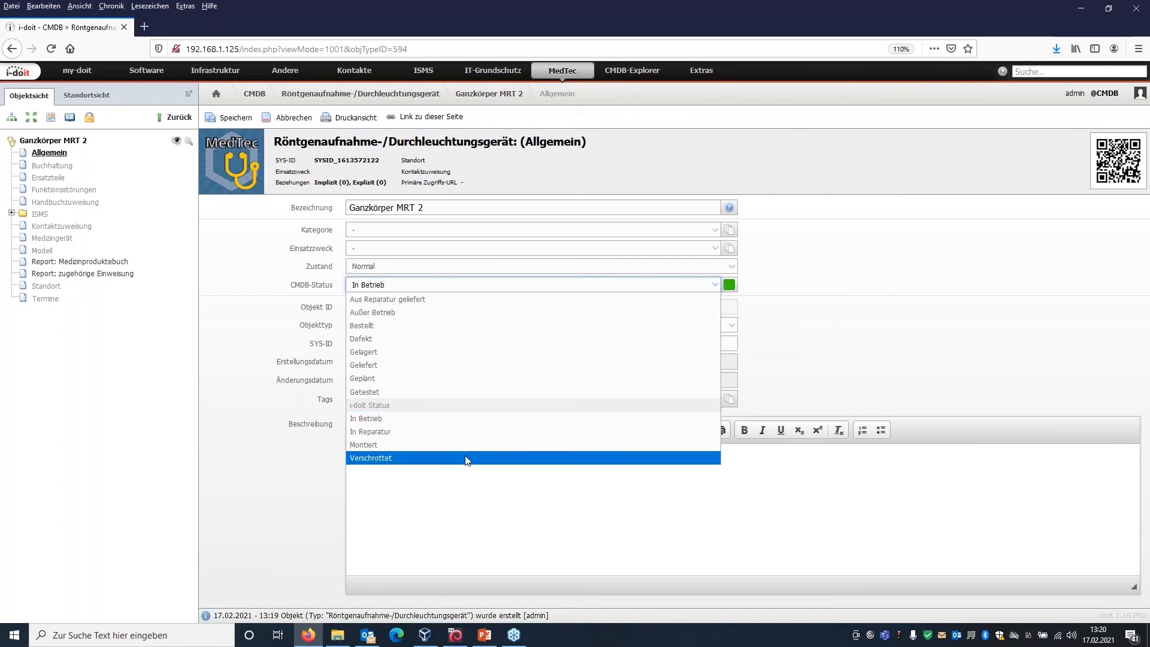
{"action": "left_click", "coordinate": [792, 289]}
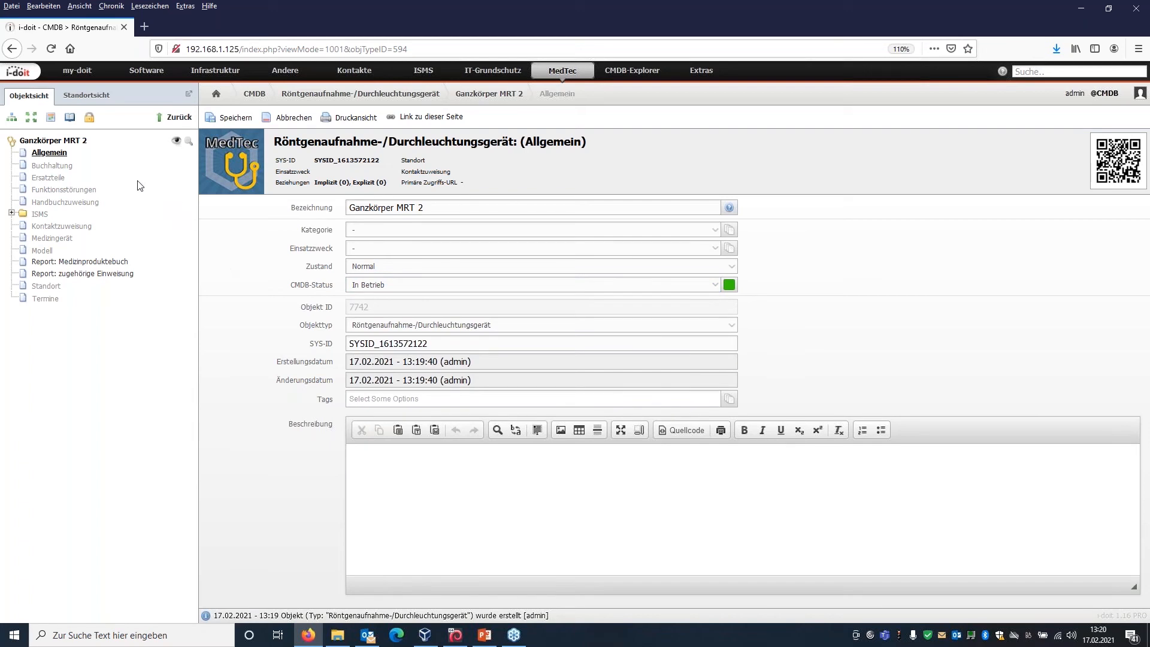
In the device's Buchhaltung category, set the Kostenstelle to 040-Medizintechnik and the Lieferdatum to 08.02.2021.
{"action": "left_click", "coordinate": [65, 168]}
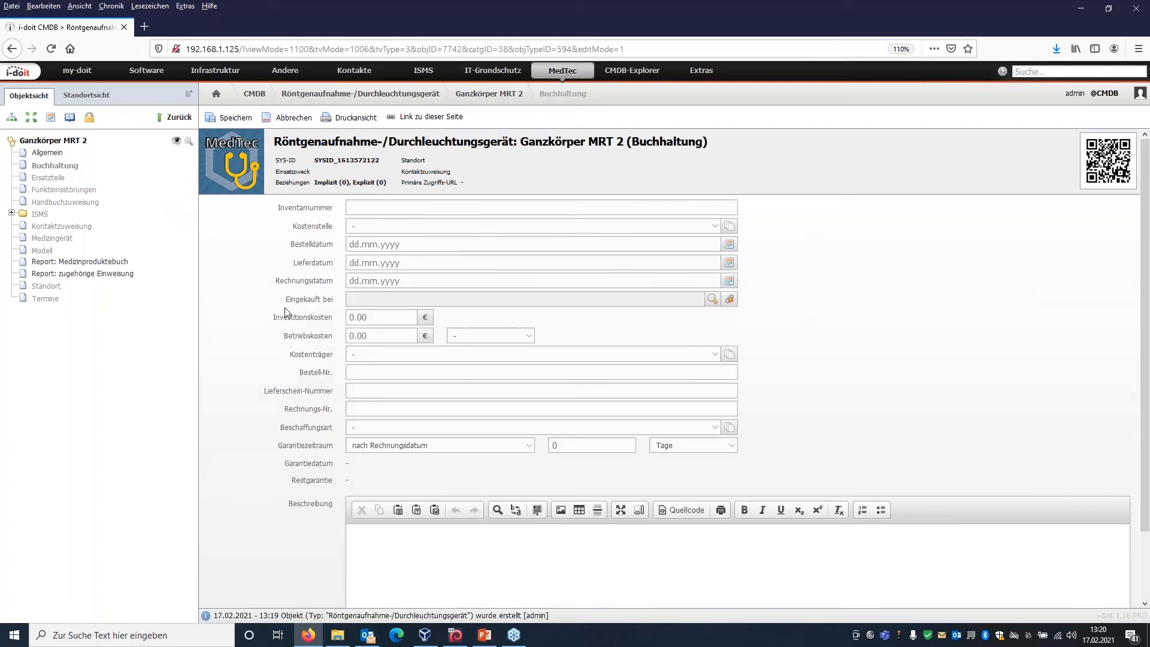
{"action": "left_click", "coordinate": [476, 207]}
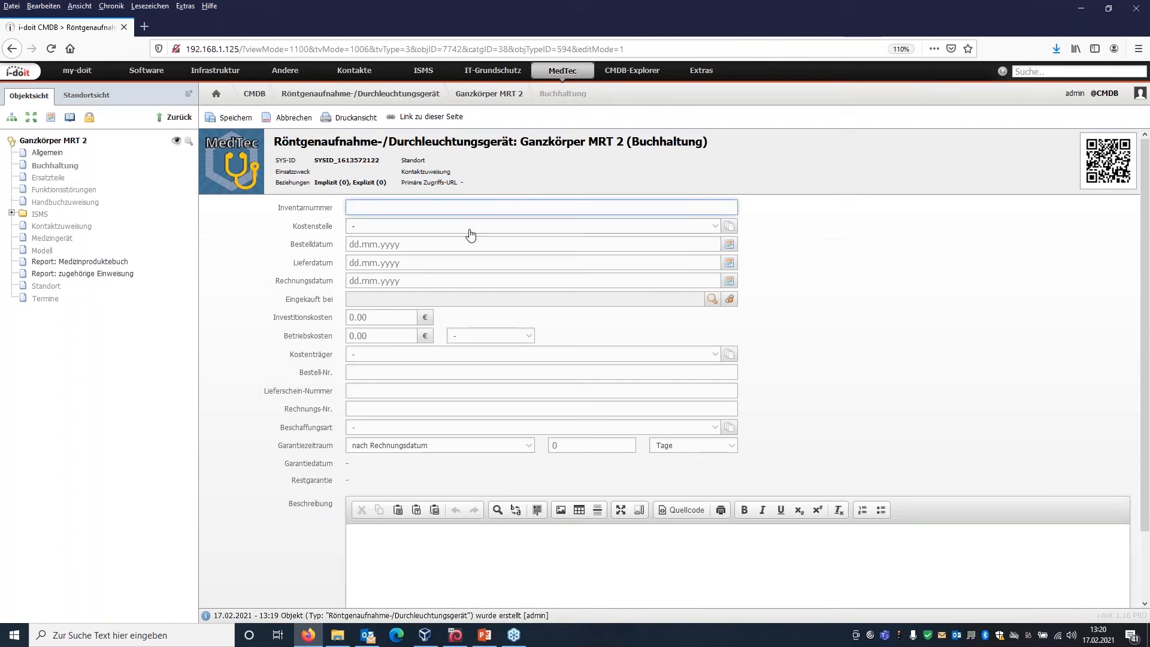
{"action": "left_click", "coordinate": [470, 233]}
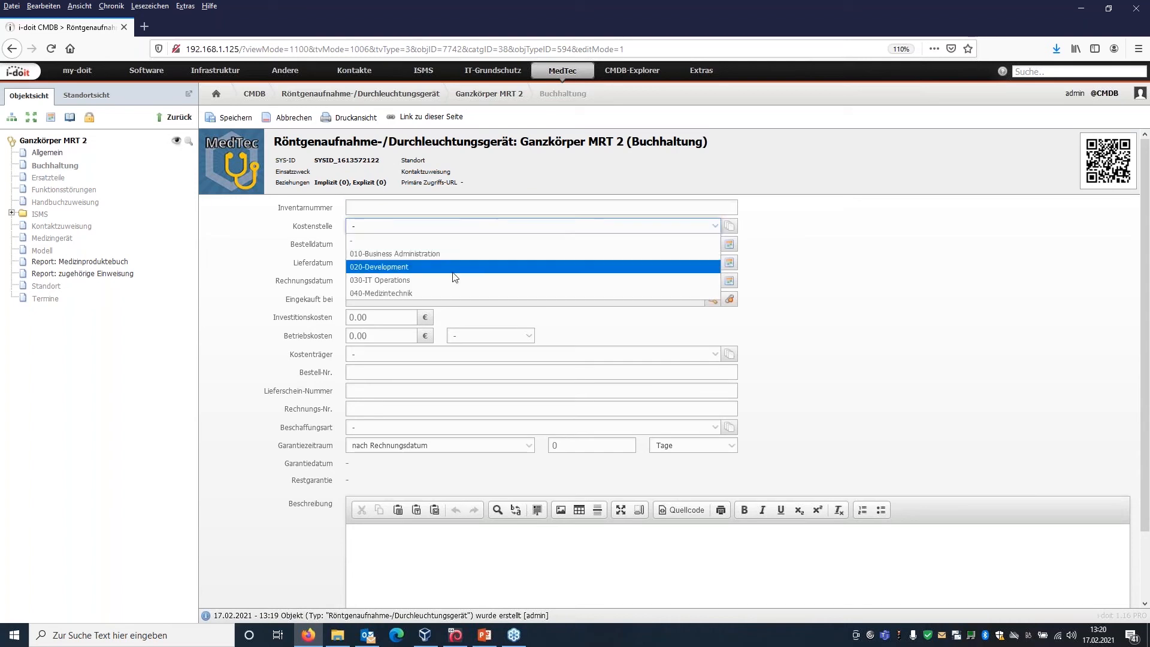
{"action": "left_click", "coordinate": [450, 294]}
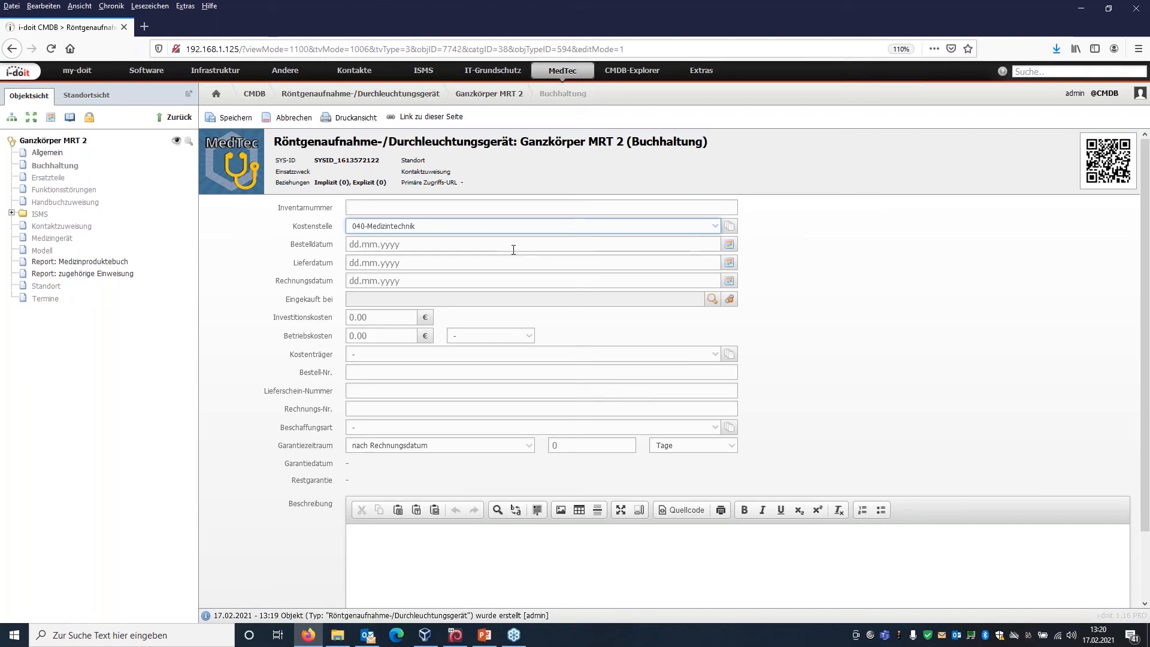
{"action": "left_click", "coordinate": [447, 264]}
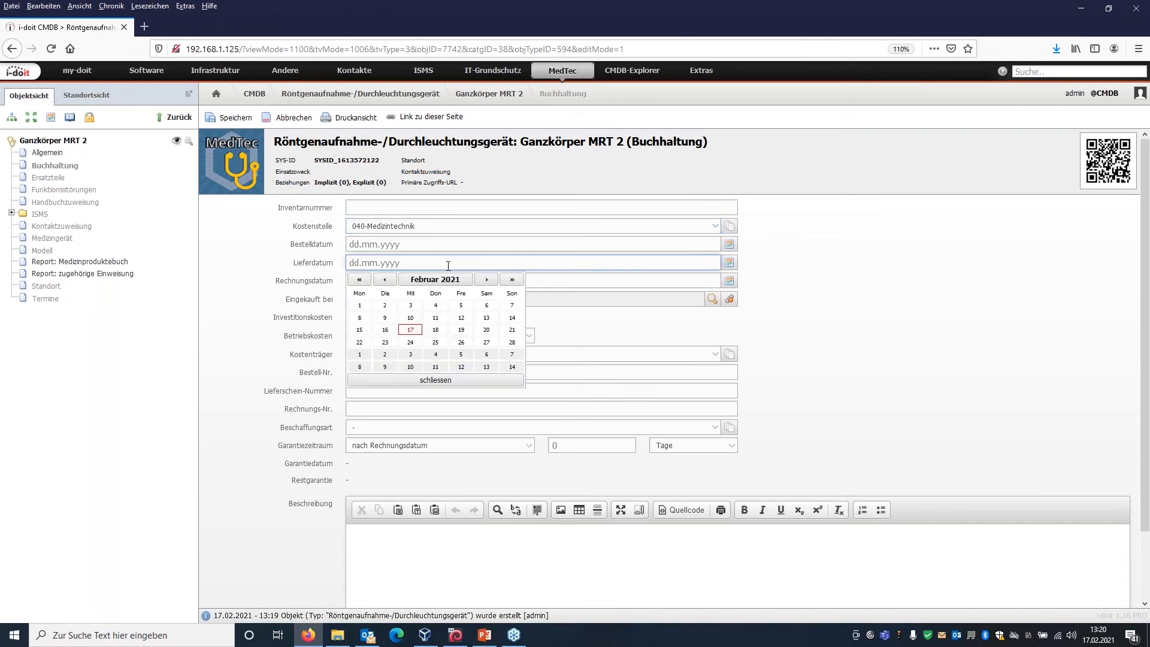
{"action": "left_click", "coordinate": [360, 318]}
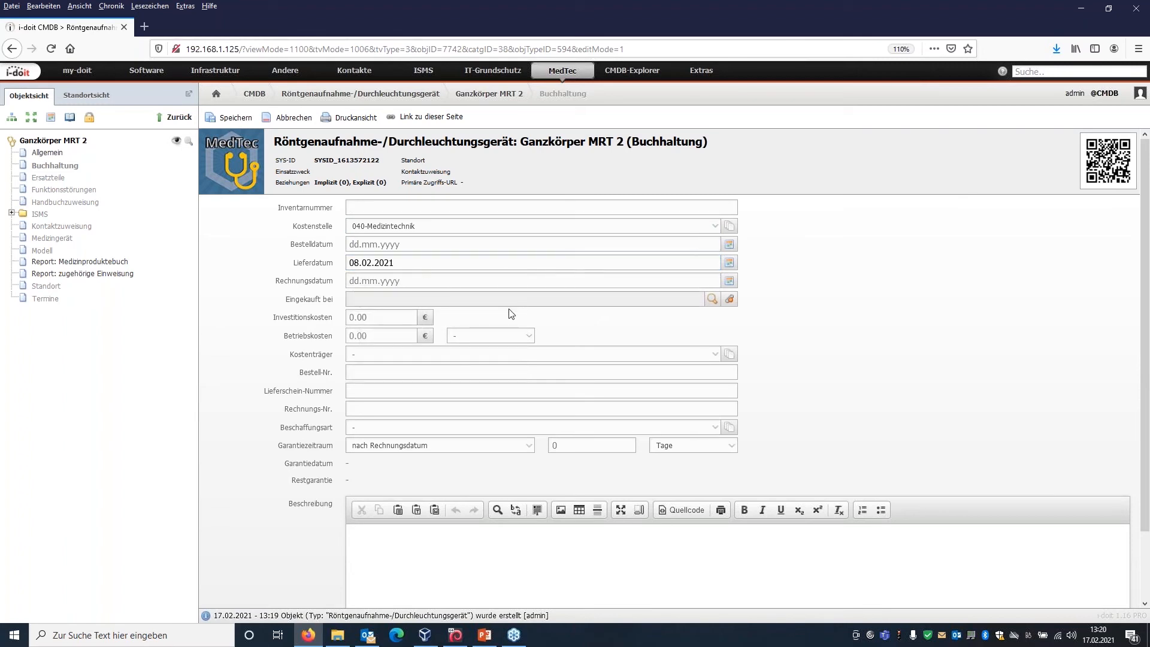
Set the Garantiezeitraum to 2 Jahre nach Lieferdatum, save the accounting data and check the calculated warranty date.
{"action": "left_click", "coordinate": [485, 451]}
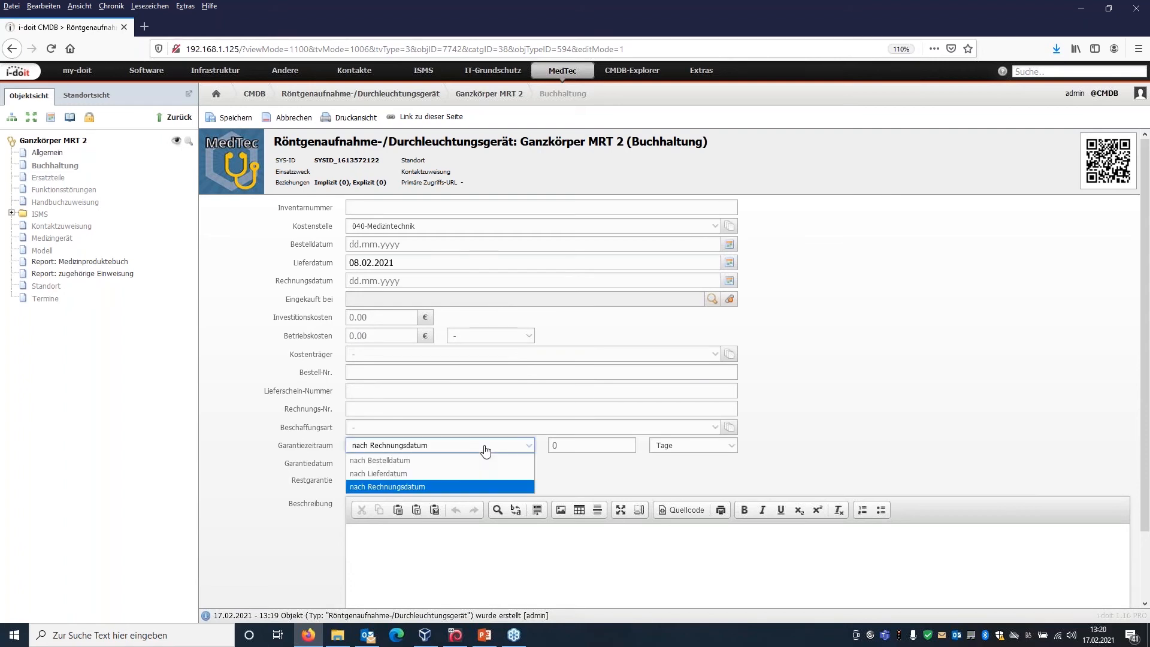
{"action": "left_click", "coordinate": [445, 477]}
{"action": "left_click", "coordinate": [630, 445]}
{"action": "type", "text": "2"}
{"action": "left_click", "coordinate": [718, 446]}
{"action": "left_click", "coordinate": [695, 463]}
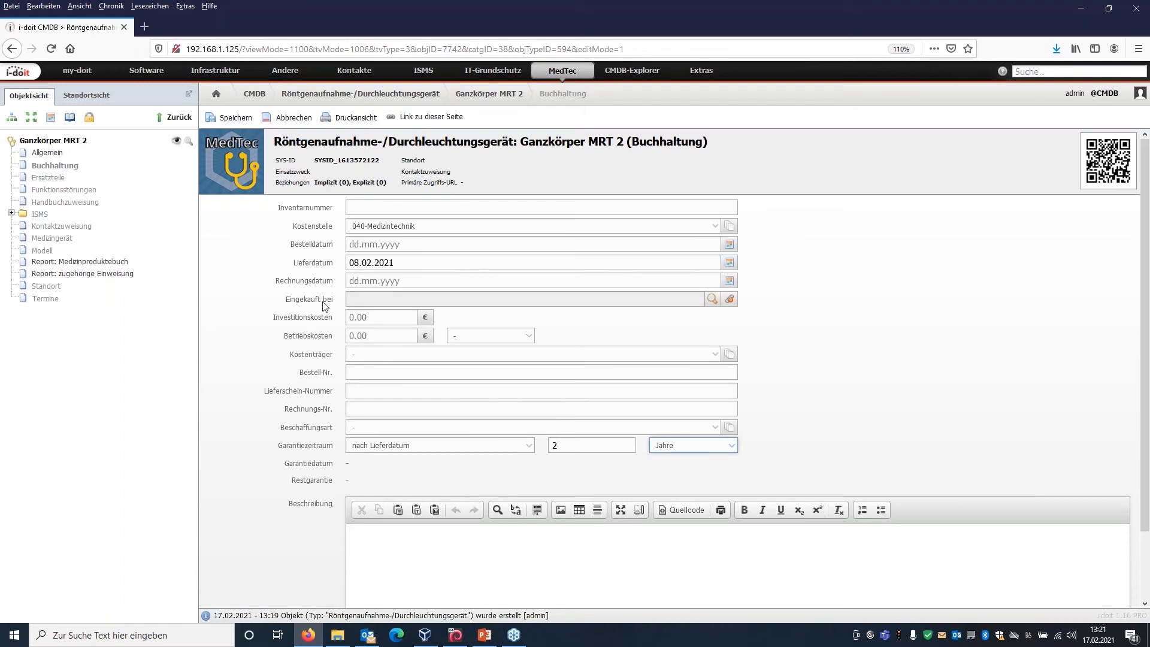
{"action": "left_click", "coordinate": [235, 119]}
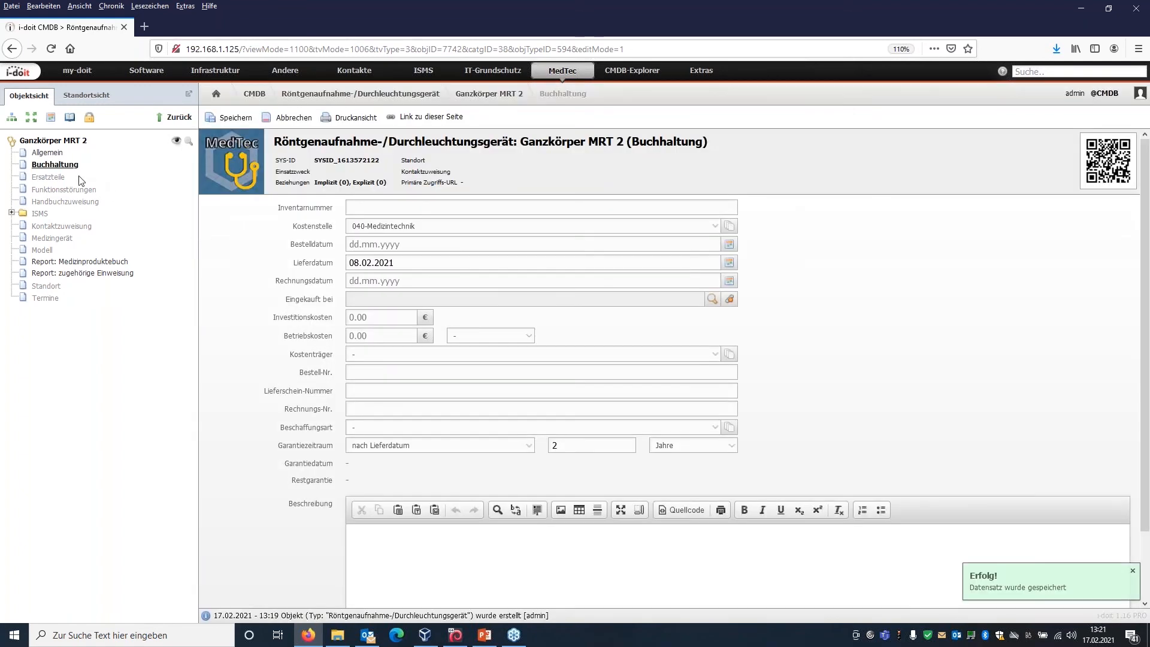
{"action": "left_click", "coordinate": [55, 164]}
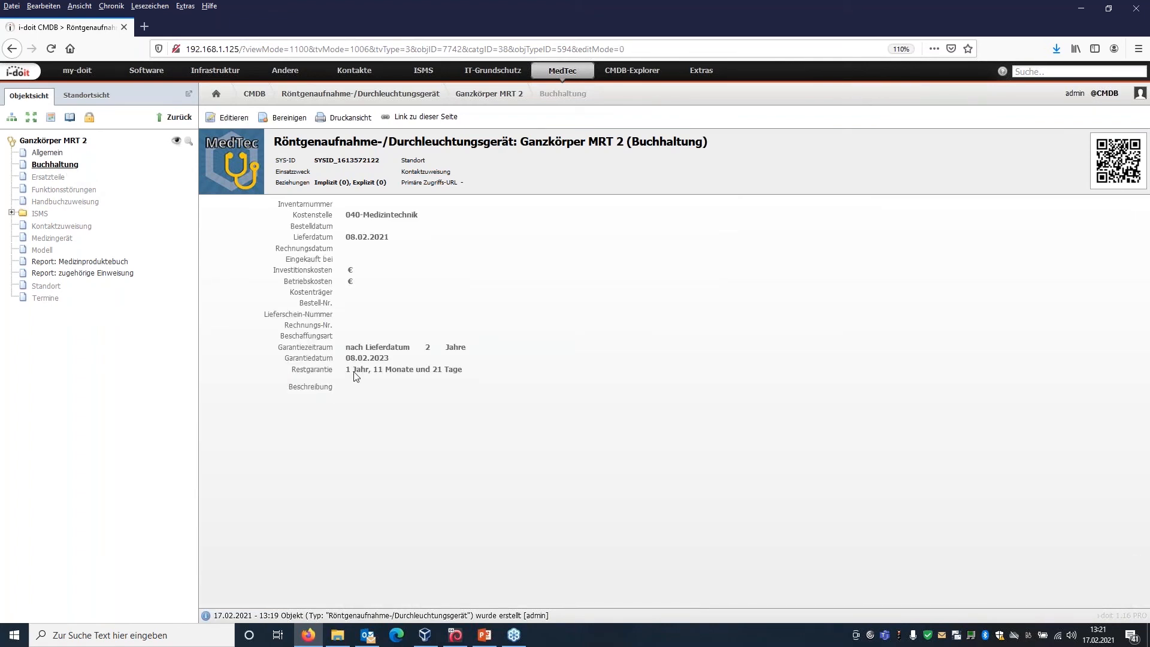
{"action": "left_click_drag", "start_coordinate": [312, 357], "coordinate": [404, 361]}
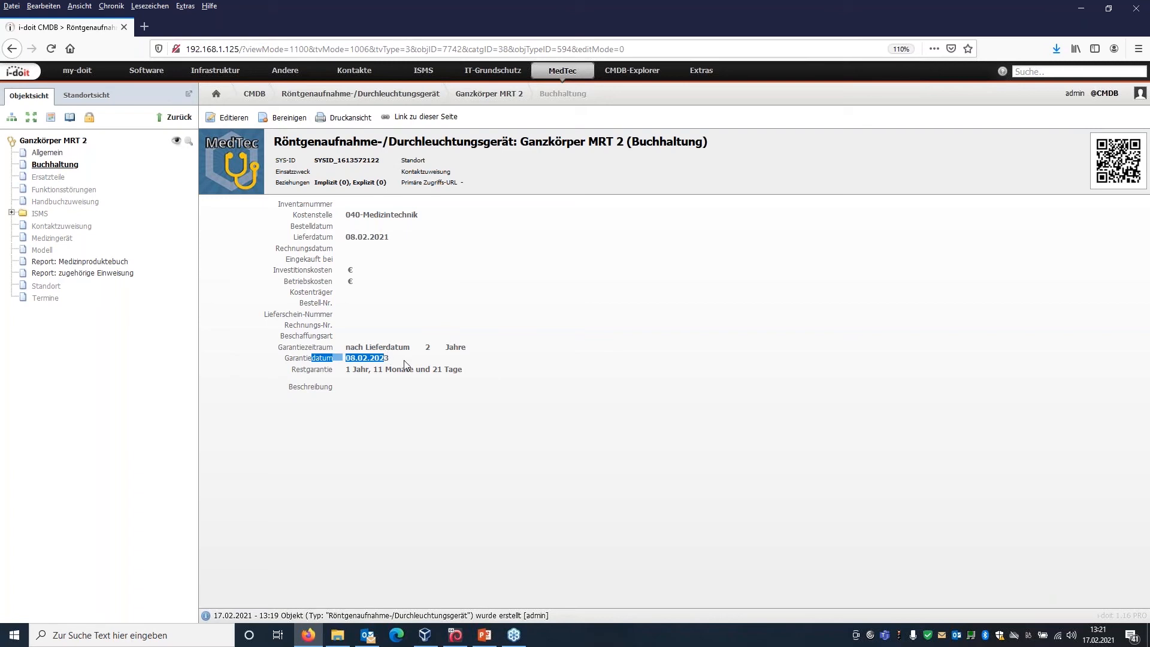
{"action": "left_click", "coordinate": [403, 361]}
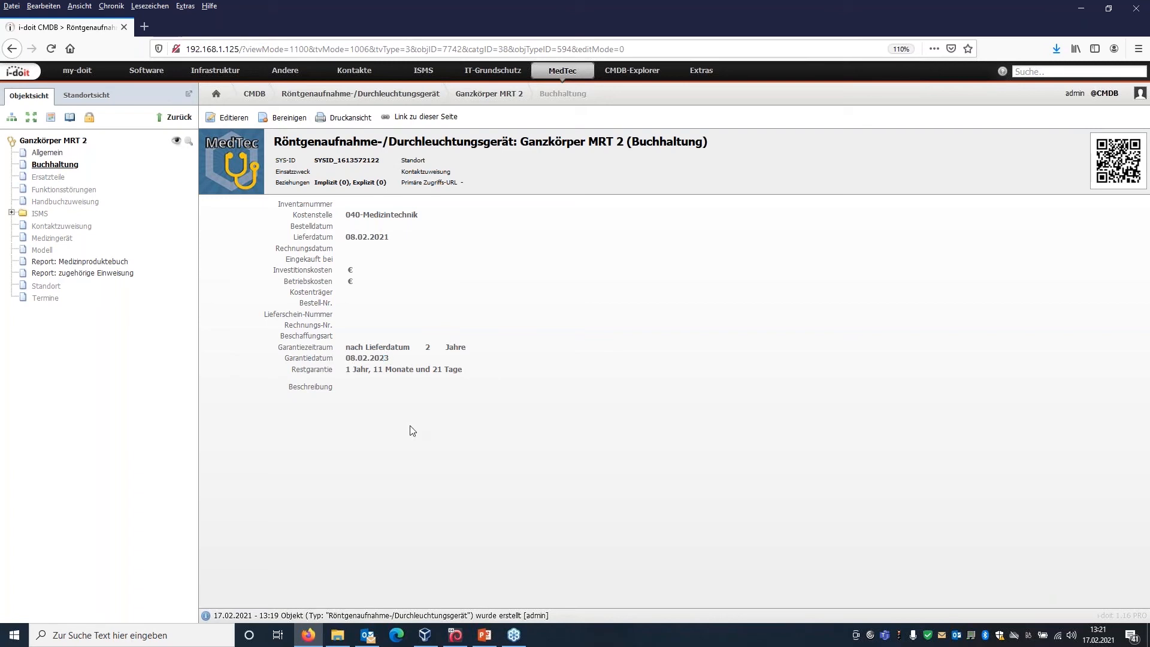
Add a spare part "MRT Bildschirm" with Teilenummer 283940 to the device's Ersatzteile category and save it.
{"action": "left_click", "coordinate": [55, 179]}
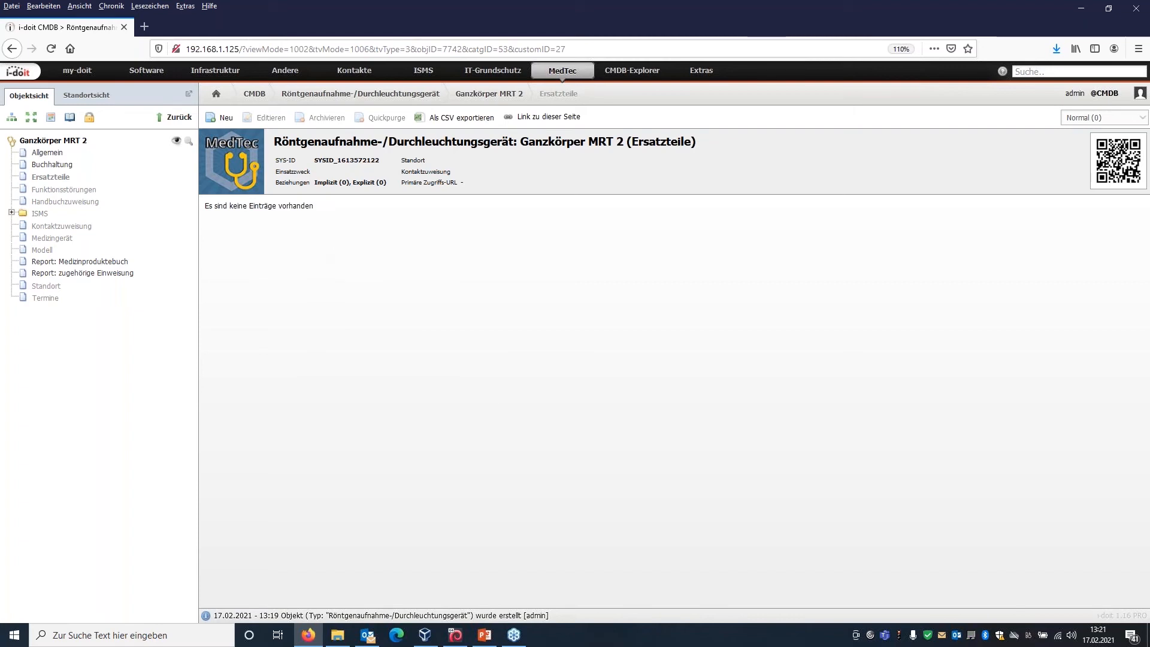
{"action": "left_click", "coordinate": [215, 123]}
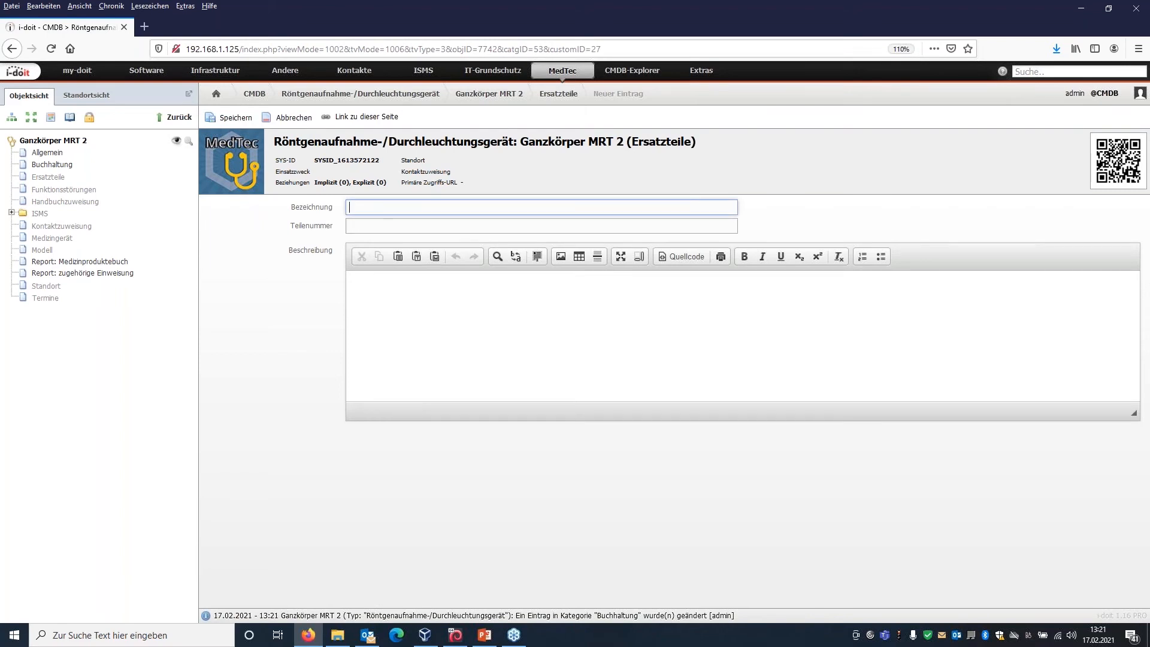
{"action": "type", "text": "MRT Bildschirm"}
{"action": "left_click", "coordinate": [394, 227]}
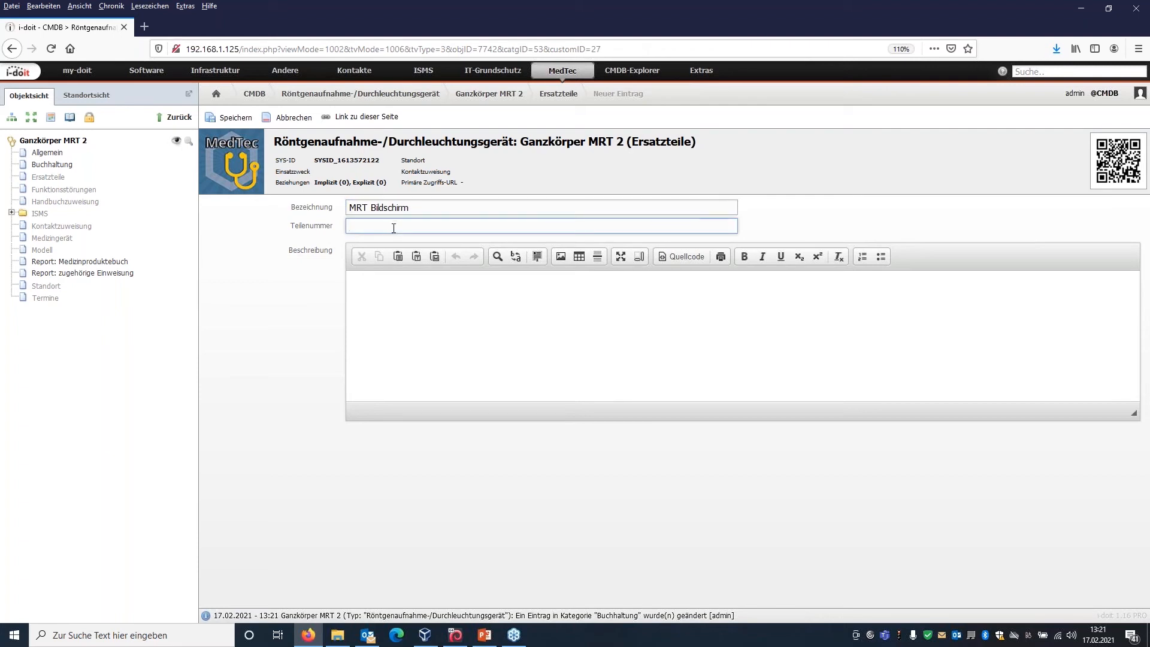
{"action": "type", "text": "283940"}
{"action": "left_click", "coordinate": [230, 117]}
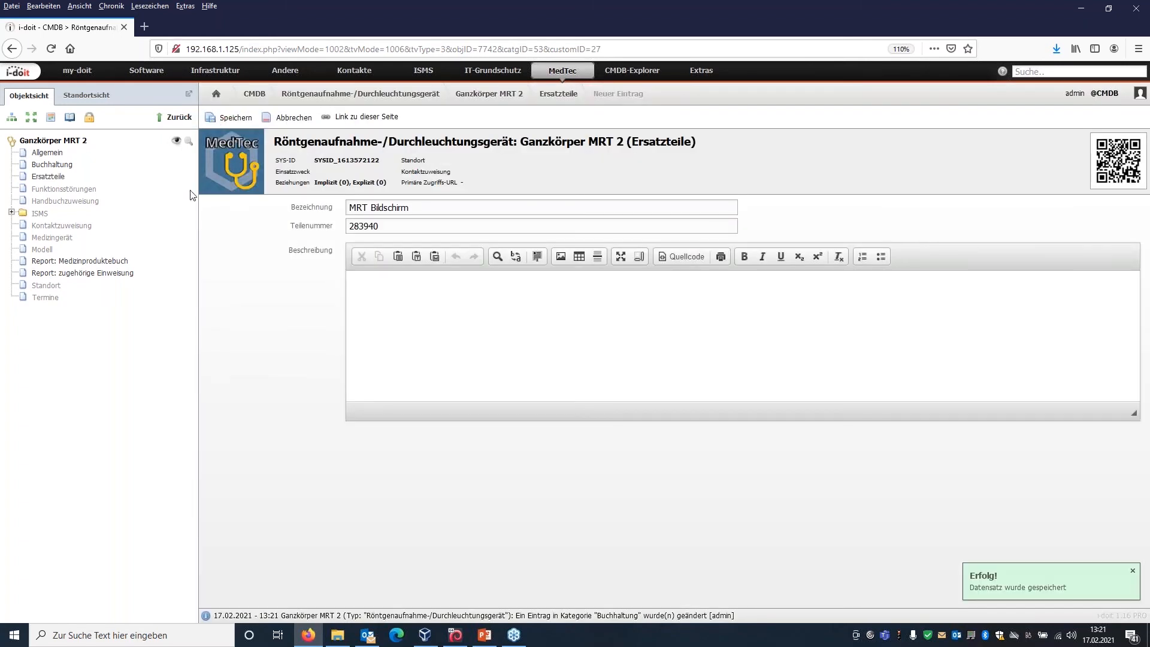
Add a second spare part "MRT Bildschirm Kabel" with Teilenummer INT 2834, save it and display the Ersatzteile list.
{"action": "left_click", "coordinate": [53, 180]}
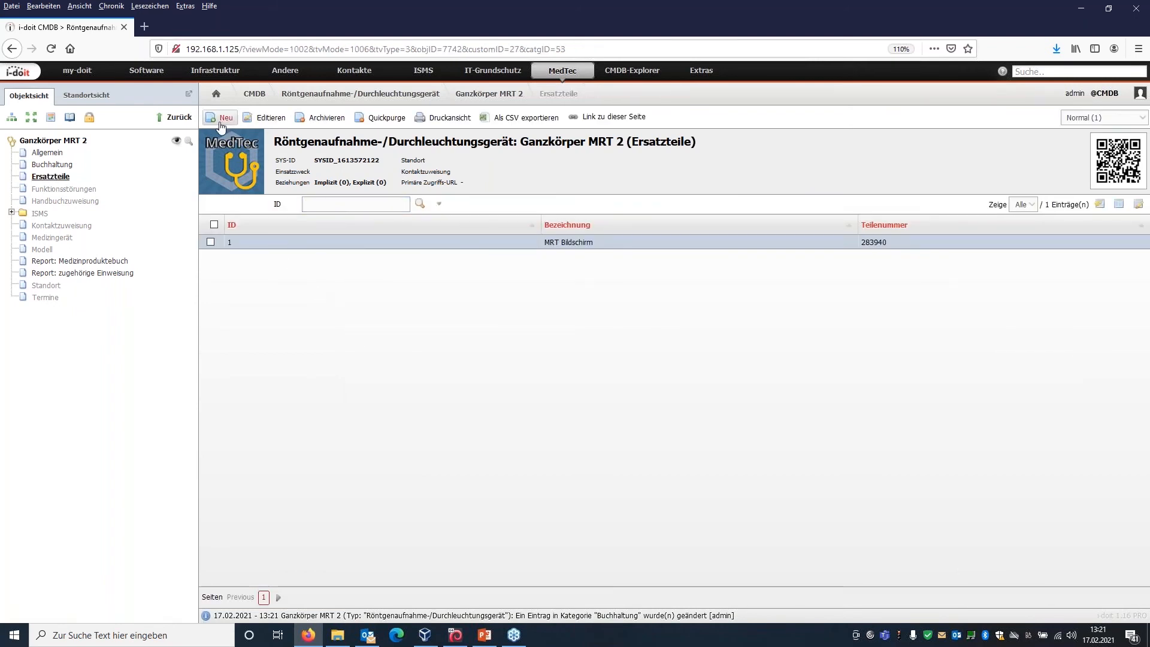
{"action": "left_click", "coordinate": [221, 120]}
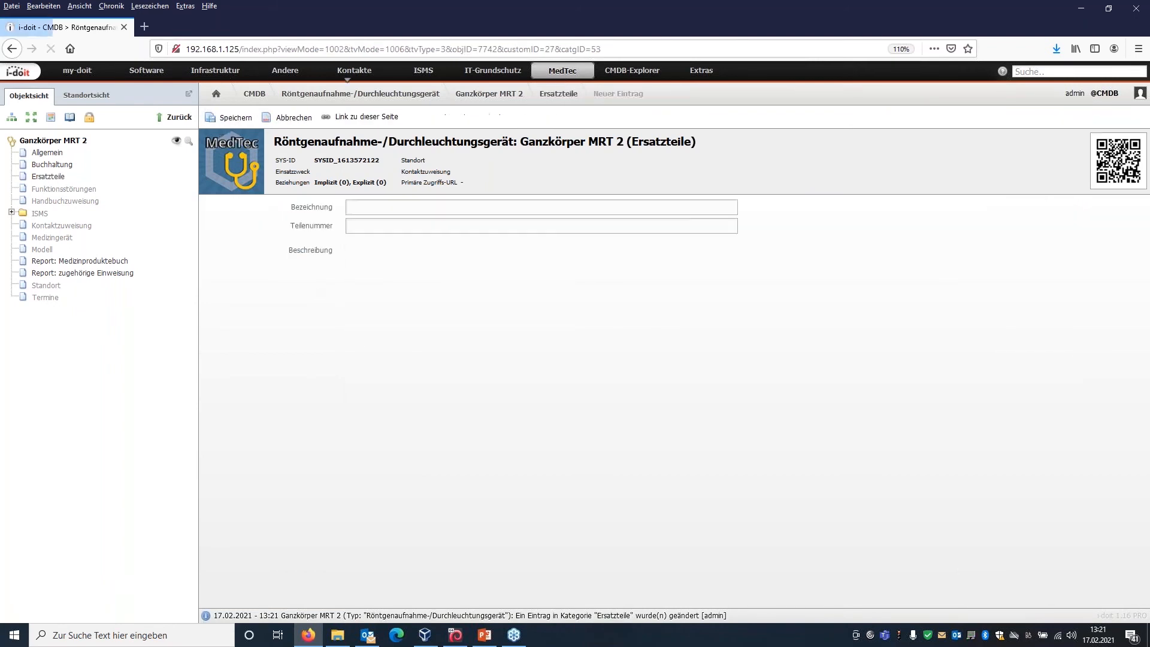
{"action": "left_click", "coordinate": [402, 207]}
{"action": "type", "text": "MR"}
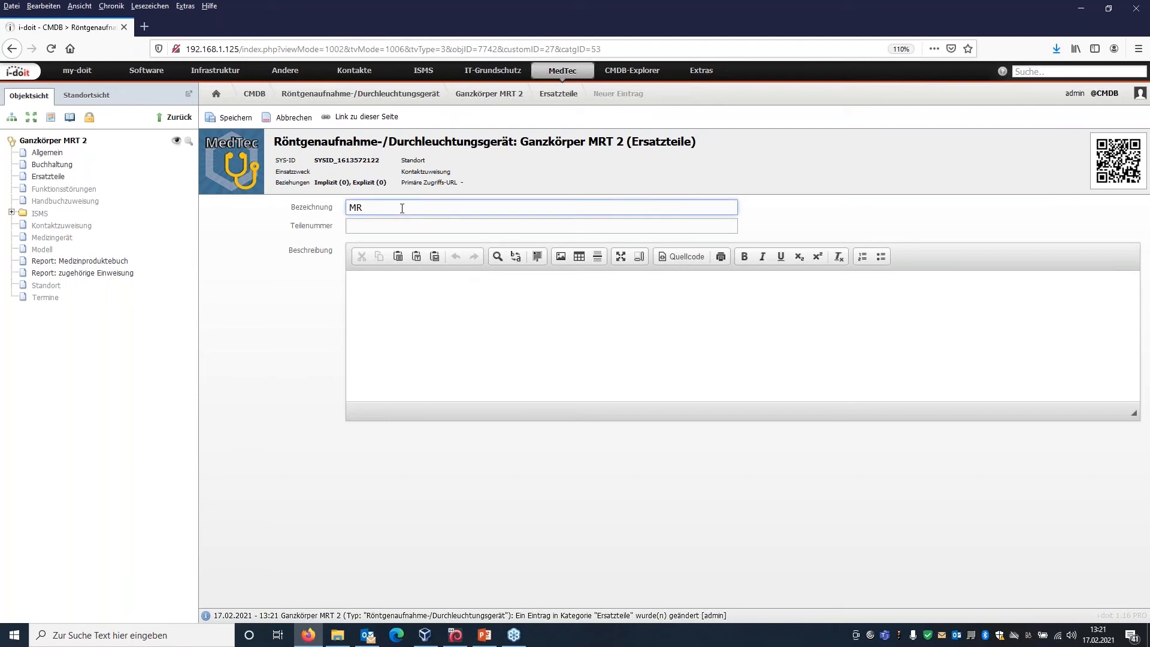
{"action": "type", "text": "T Bildschirm KAbe"}
{"action": "key", "text": "BackSpace"}
{"action": "key", "text": "BackSpace"}
{"action": "key", "text": "BackSpace"}
{"action": "type", "text": "abel"}
{"action": "left_click", "coordinate": [402, 223]}
{"action": "type", "text": "INT"}
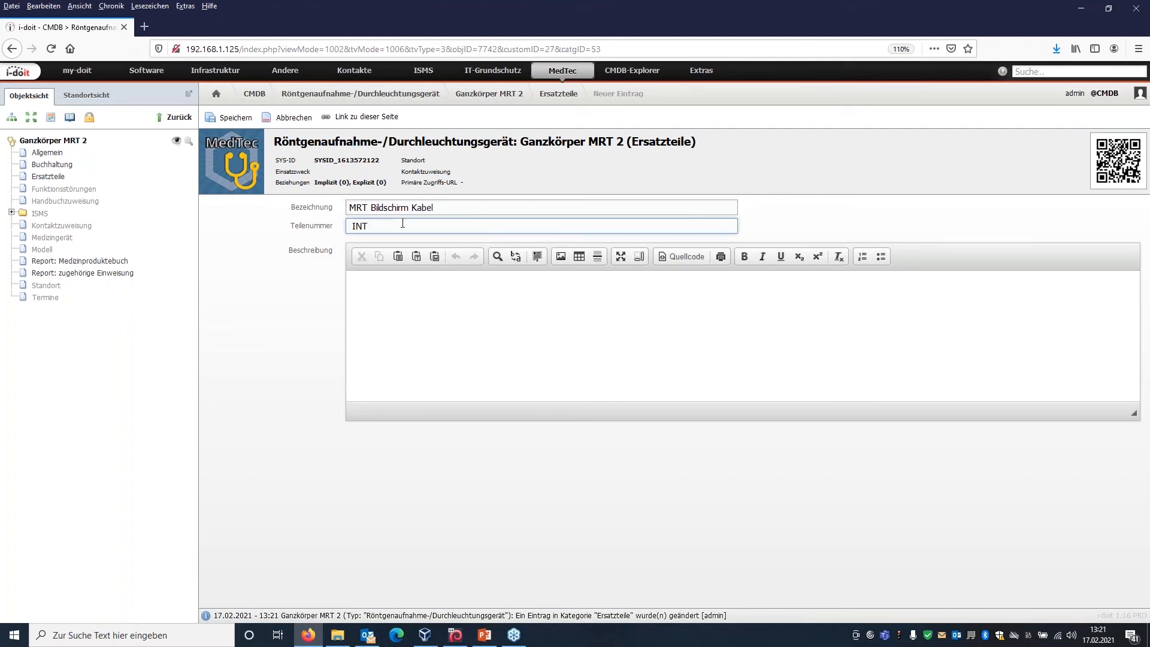
{"action": "type", "text": " 2834"}
{"action": "left_click", "coordinate": [231, 118]}
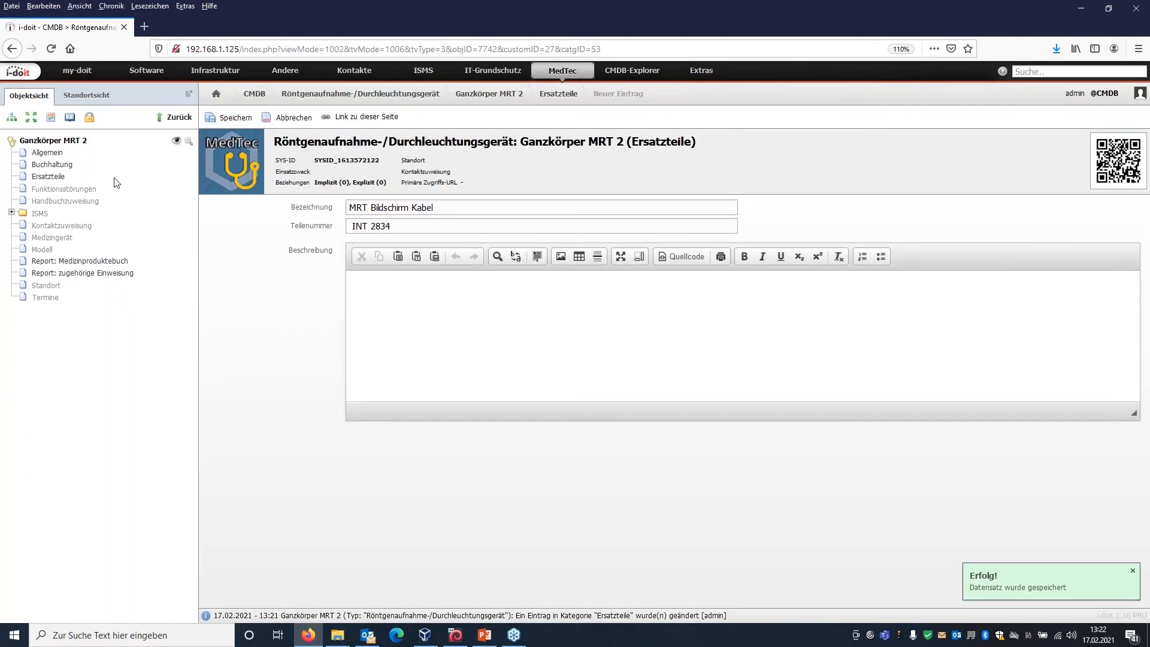
{"action": "left_click", "coordinate": [58, 178]}
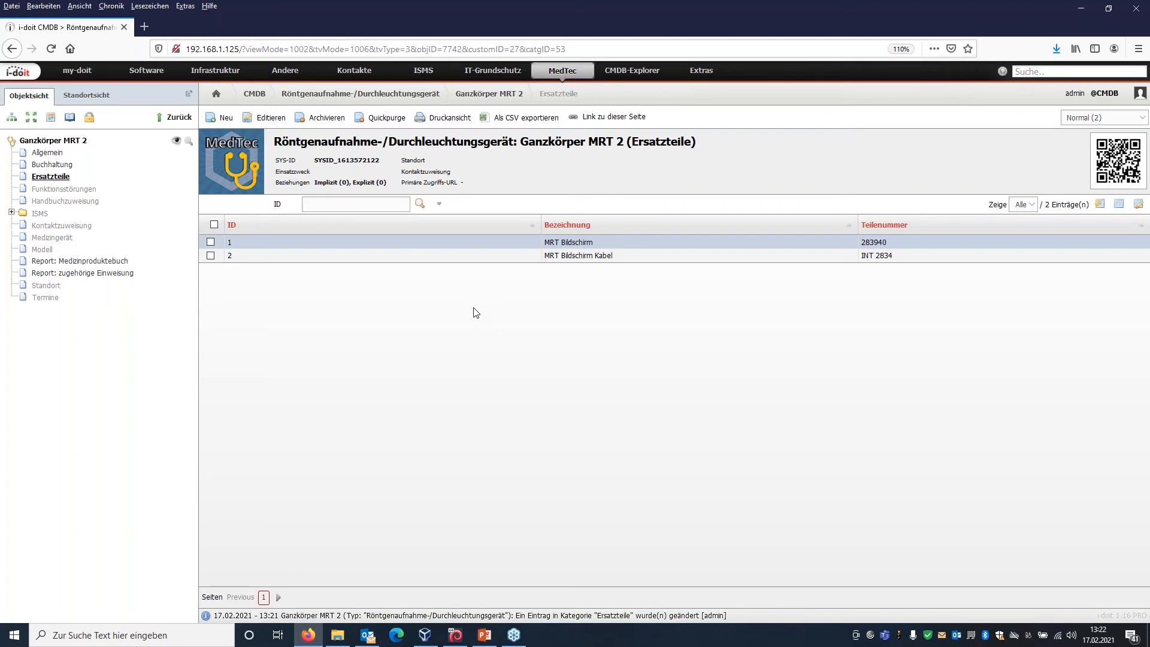
Start a new Funktionsstörungen entry for the device with the Vorfalldatum 15.02.2021 at 09:15.
{"action": "left_click", "coordinate": [73, 190]}
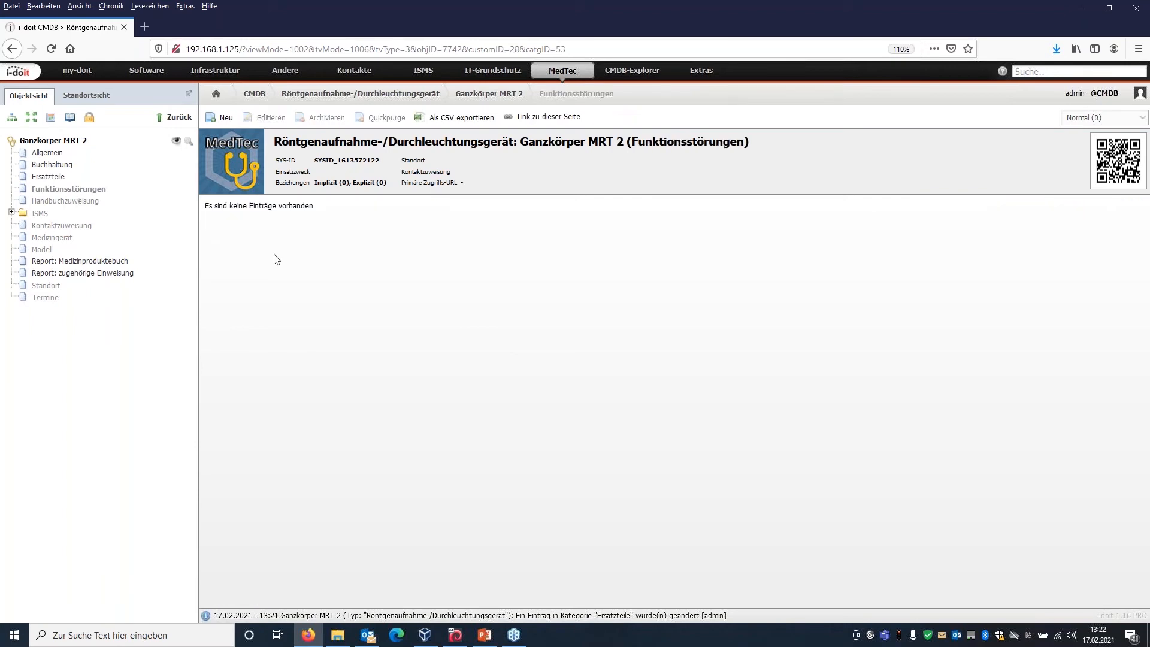
{"action": "left_click", "coordinate": [223, 120]}
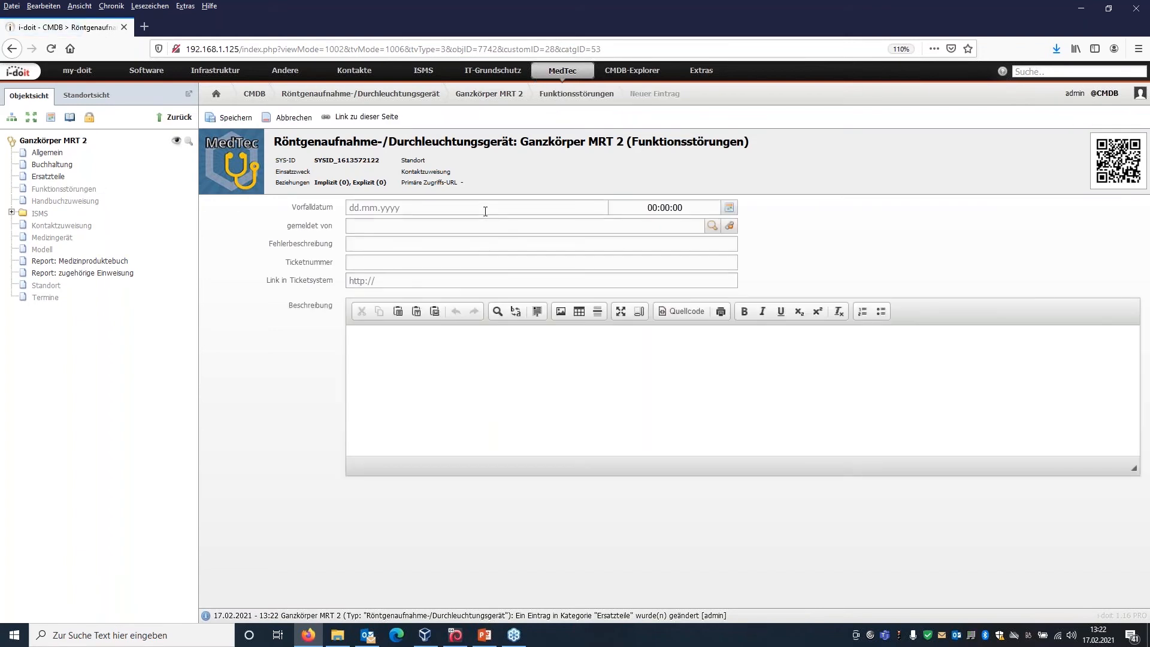
{"action": "left_click", "coordinate": [485, 209]}
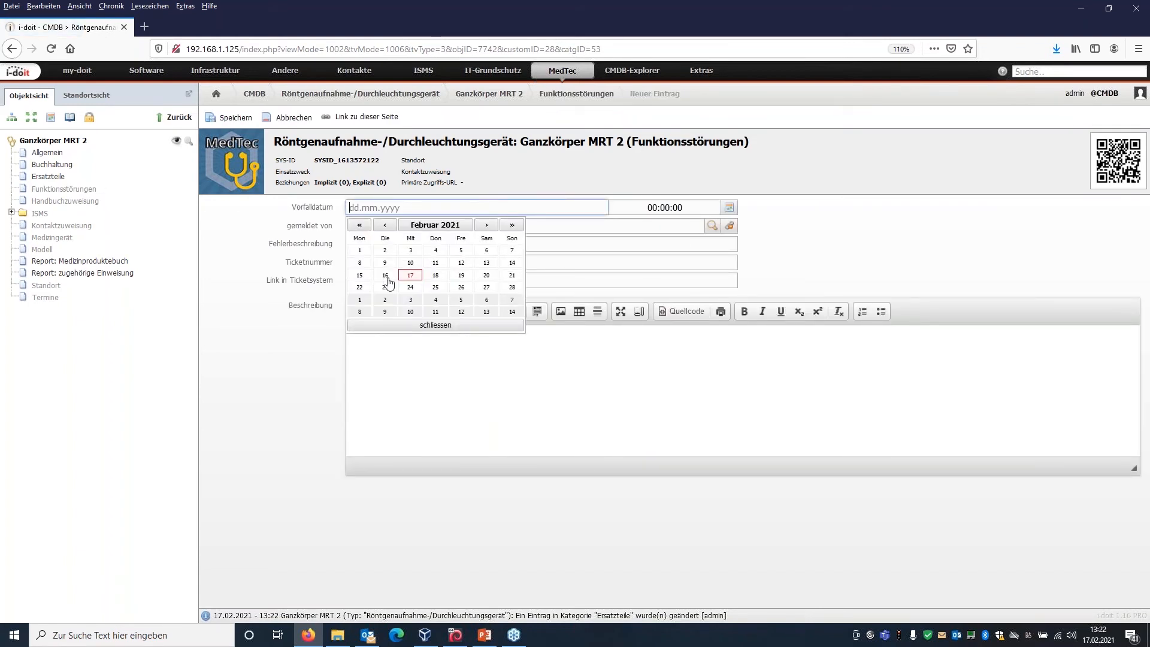
{"action": "left_click", "coordinate": [365, 279]}
{"action": "left_click", "coordinate": [687, 207]}
{"action": "left_click", "coordinate": [644, 208]}
{"action": "type", "text": "09"}
{"action": "left_click", "coordinate": [664, 208]}
{"action": "type", "text": "09:"}
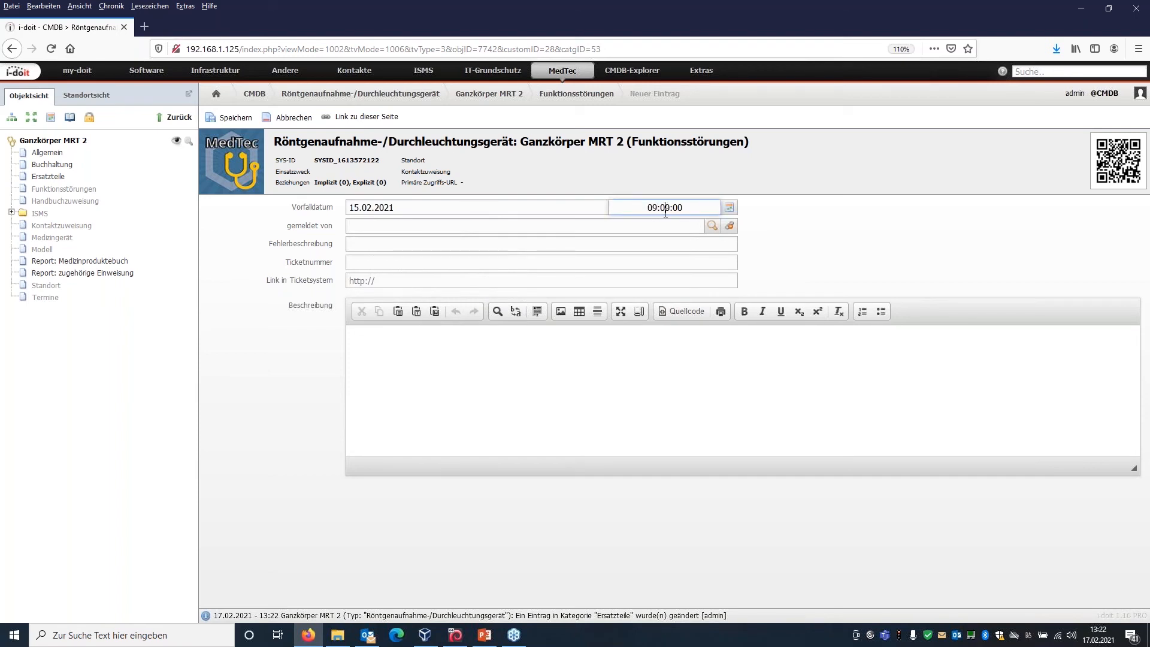
{"action": "type", "text": "15"}
Set the reporting person (gemeldet von) of the malfunction to Mediziner 1 from the Personen objects.
{"action": "left_click", "coordinate": [713, 225]}
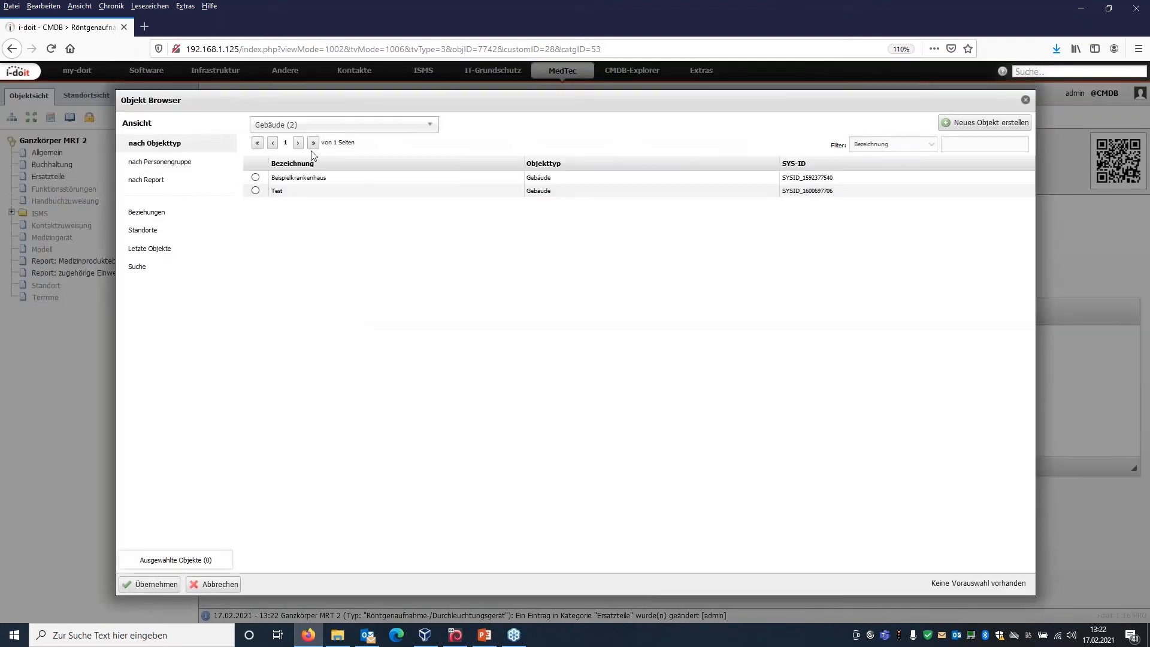
{"action": "left_click", "coordinate": [324, 124]}
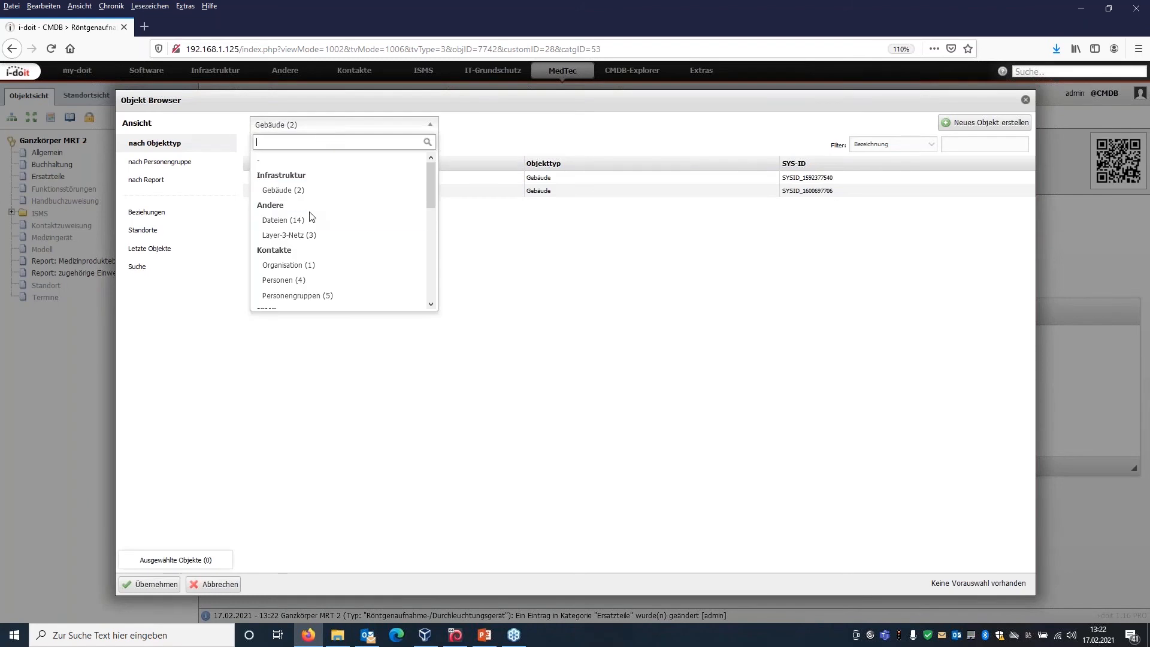
{"action": "left_click", "coordinate": [288, 280]}
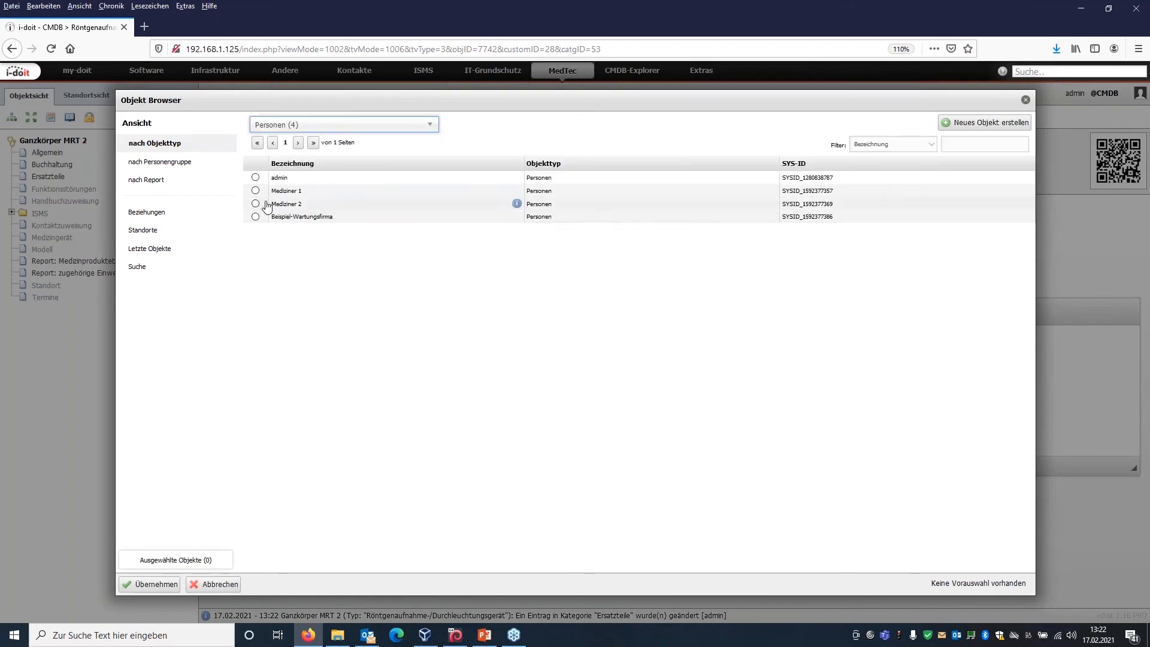
{"action": "left_click", "coordinate": [256, 191]}
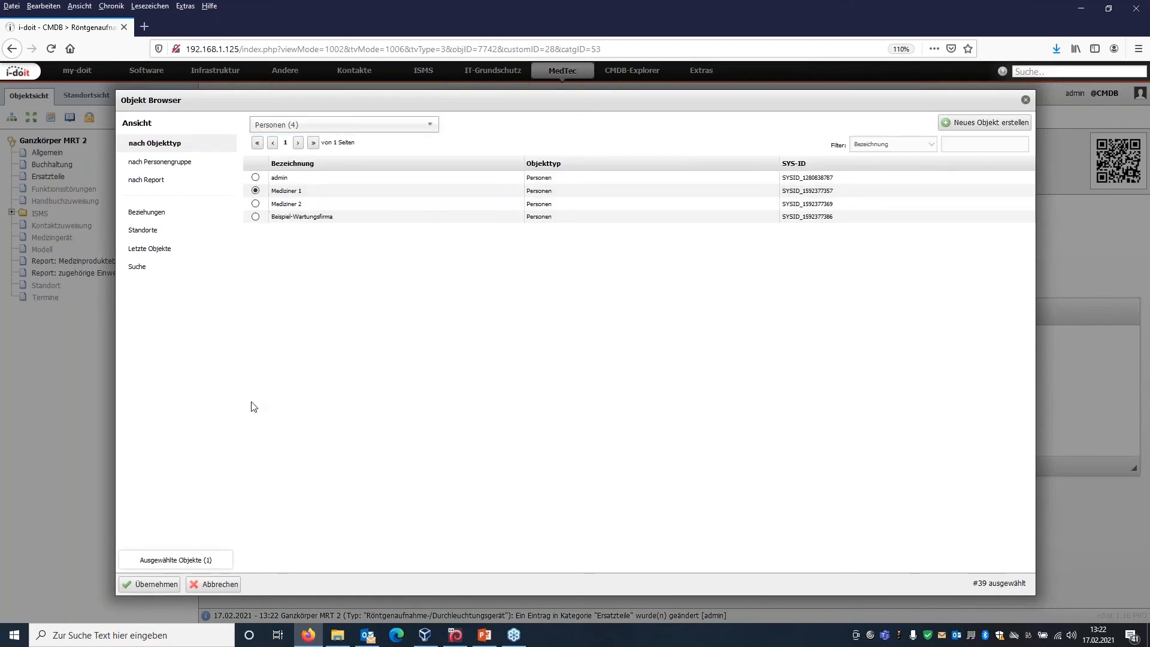
{"action": "left_click", "coordinate": [153, 584]}
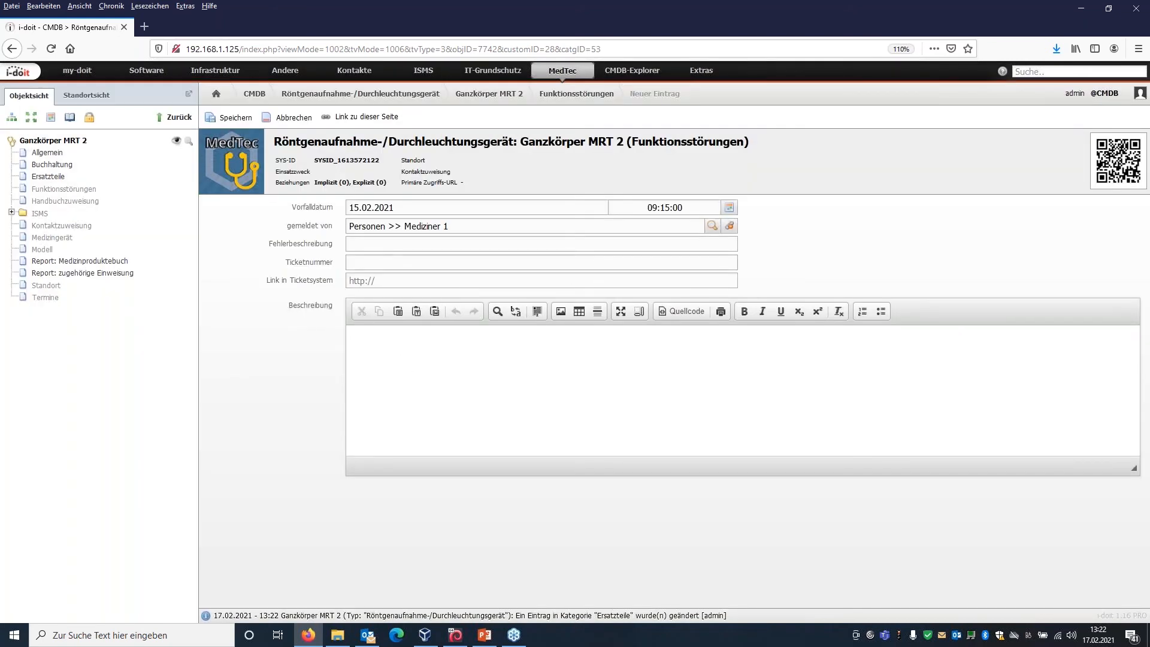
Enter the Fehlerbeschreibung "Gerät startete nicht", leave Ticketnummer and ticket link empty, and save the malfunction entry.
{"action": "left_click", "coordinate": [368, 250]}
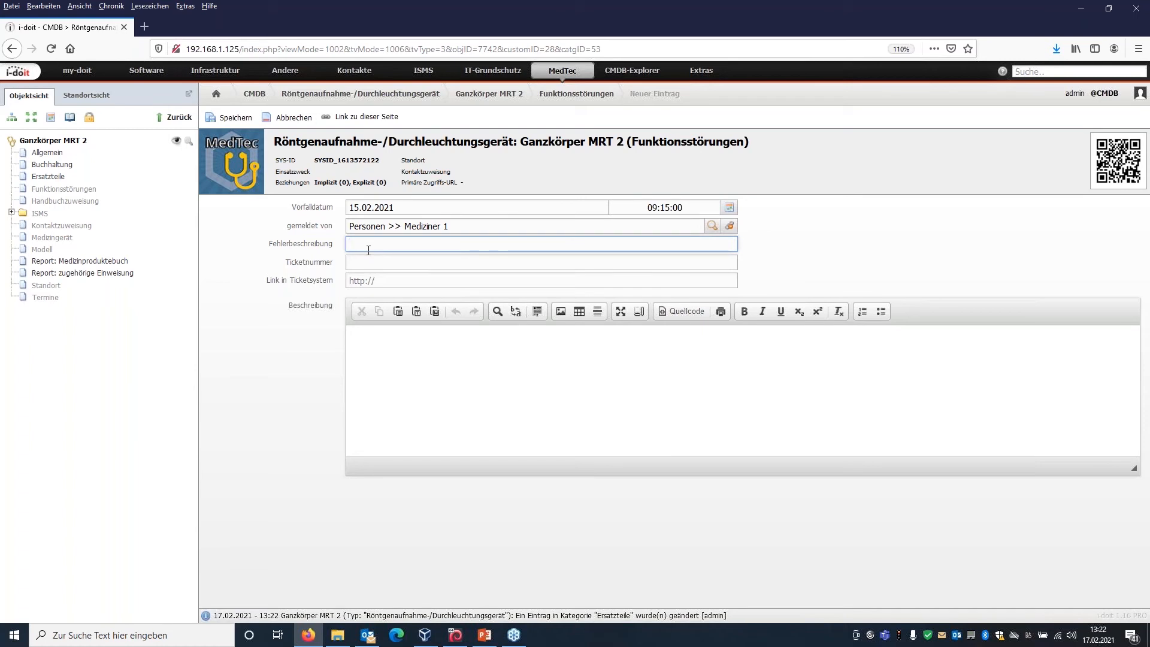
{"action": "type", "text": "Gerät startete nicht"}
{"action": "left_click", "coordinate": [378, 262]}
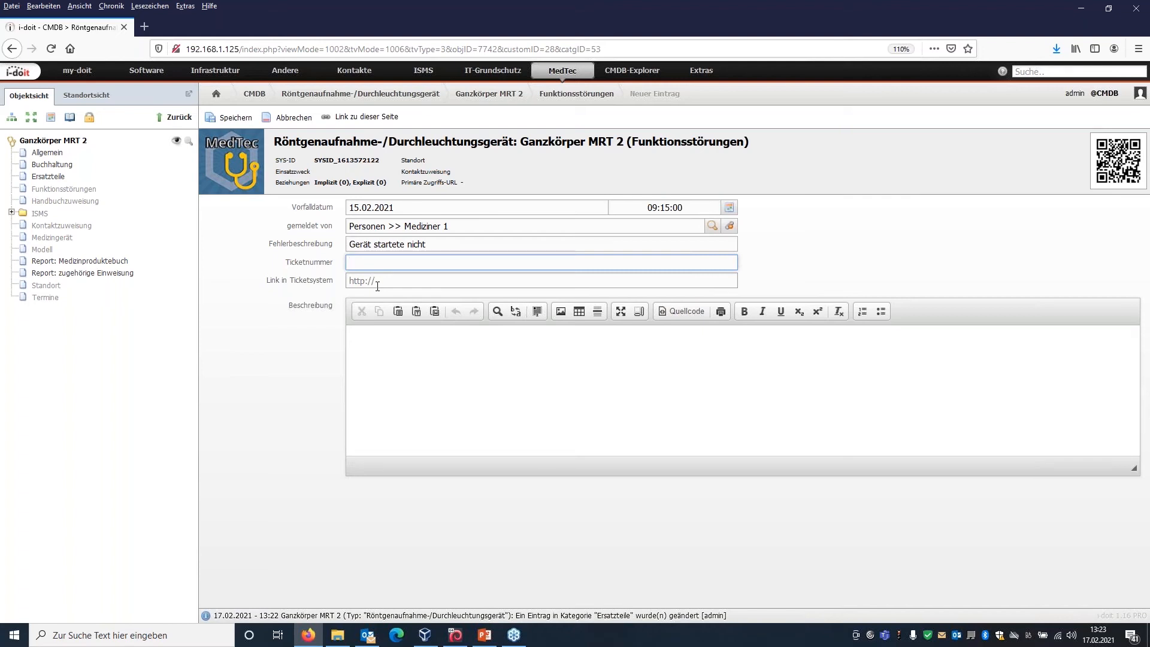
{"action": "left_click", "coordinate": [391, 282]}
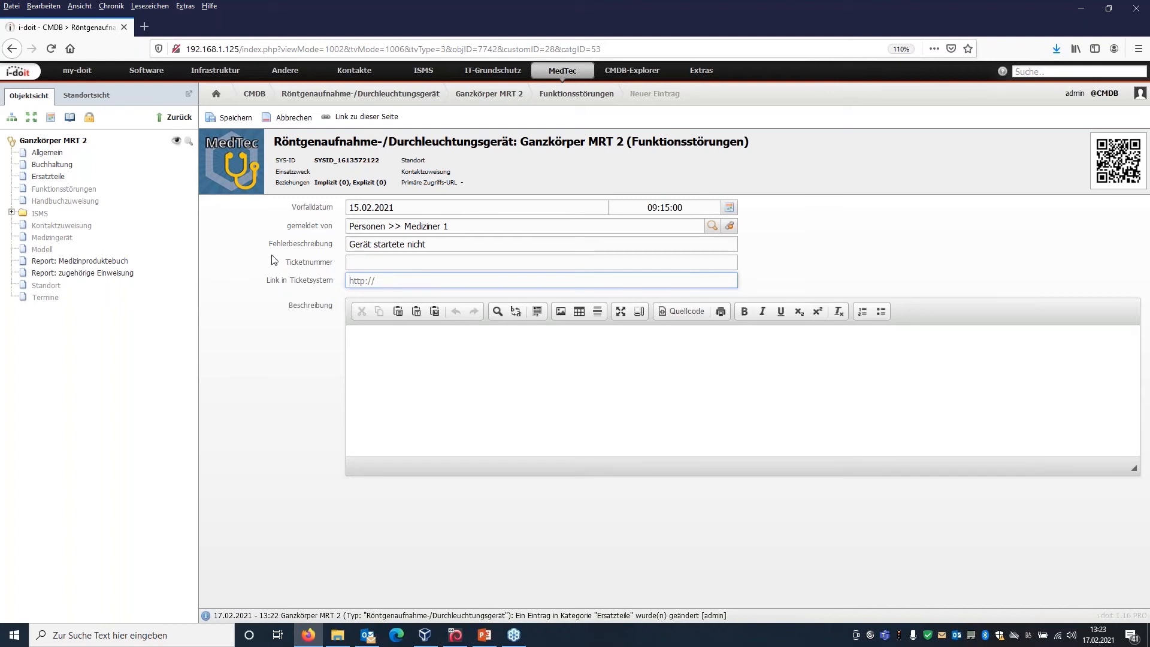
{"action": "left_click", "coordinate": [239, 125]}
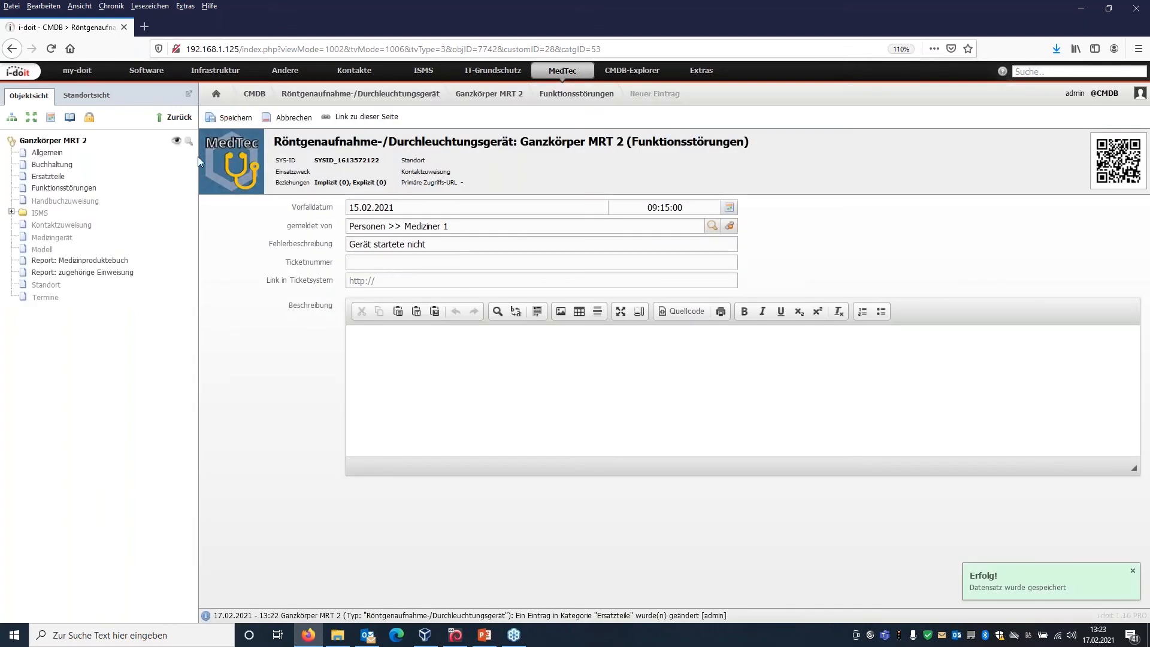
Start a new Handbuchzuweisung entry and view the files available for the Handbuch Datei without choosing one.
{"action": "left_click", "coordinate": [85, 202]}
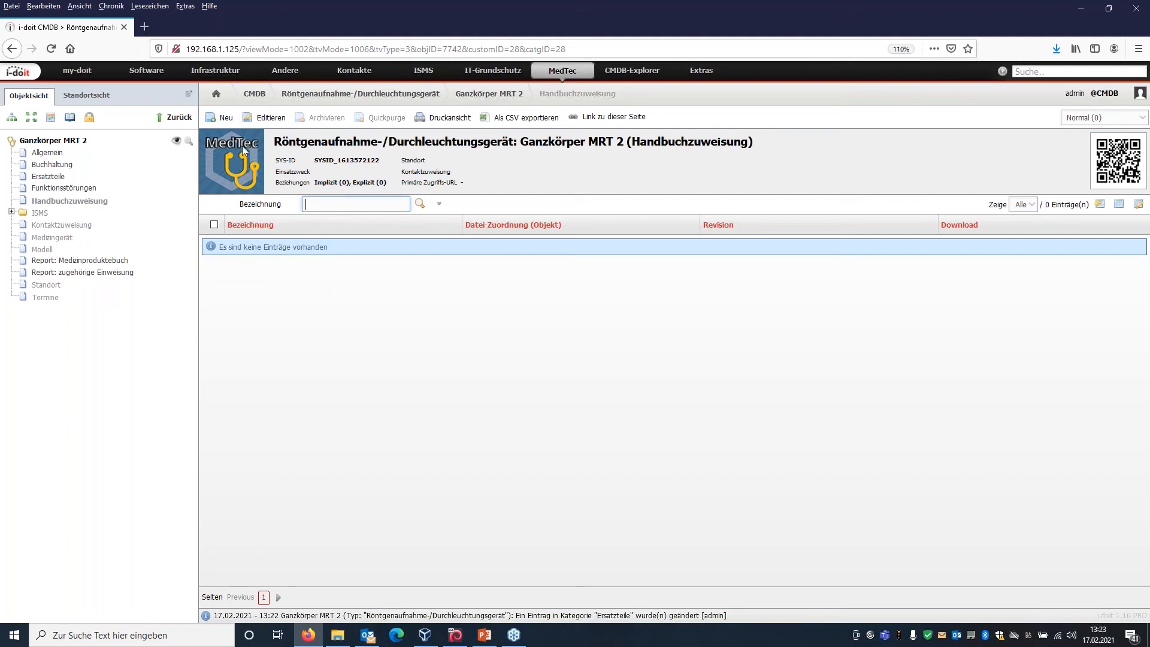
{"action": "left_click", "coordinate": [222, 119]}
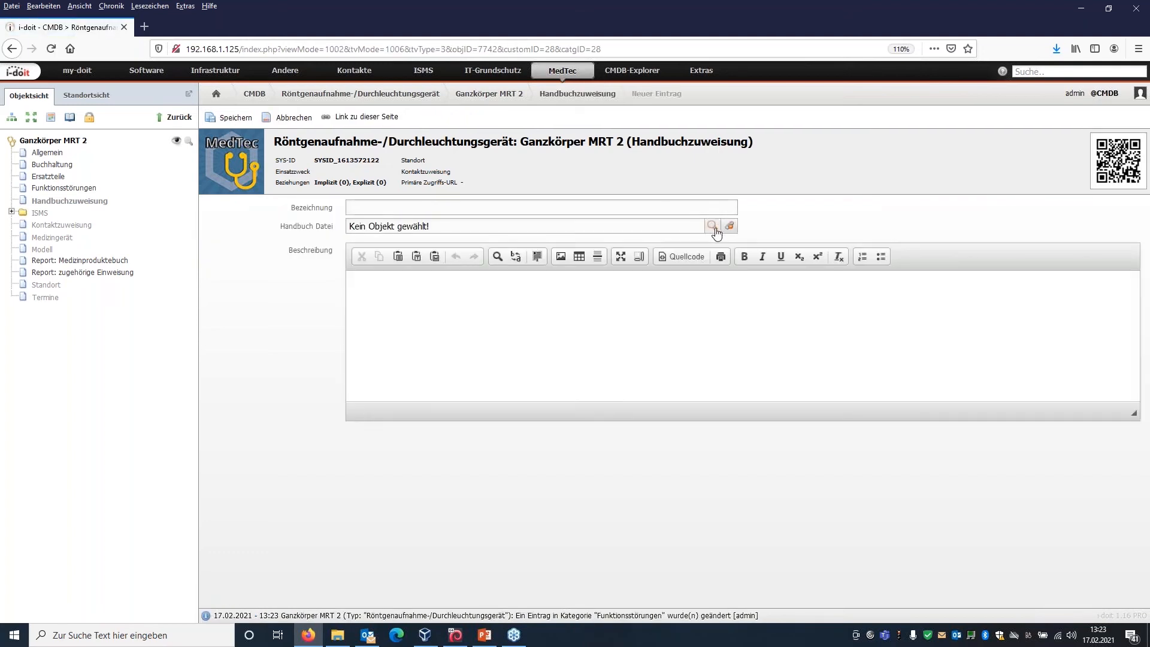
{"action": "left_click", "coordinate": [713, 226]}
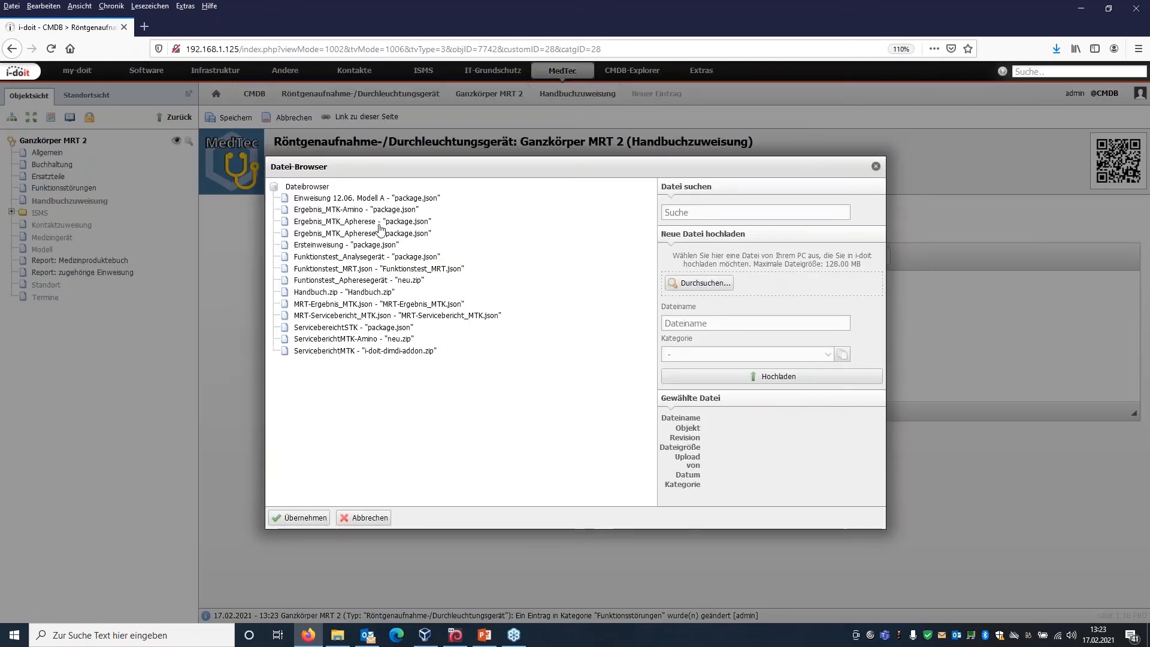
{"action": "left_click", "coordinate": [875, 167]}
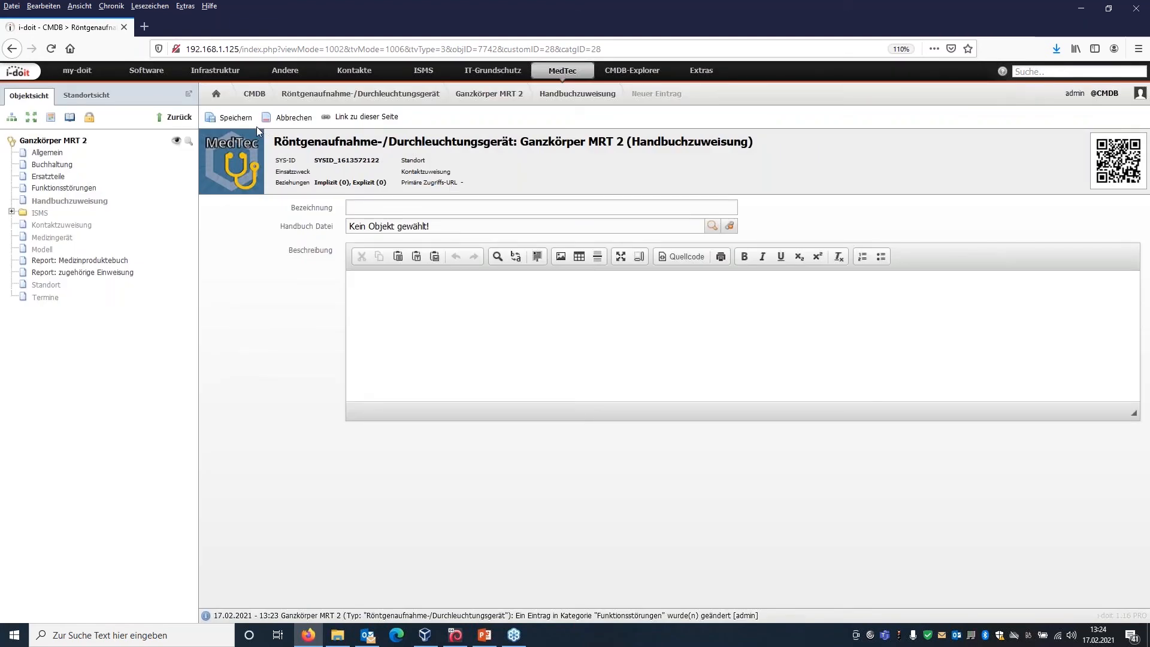
Add the organisation Test-Hersteller as a contact in the device's Kontaktzuweisung category.
{"action": "left_click", "coordinate": [50, 228]}
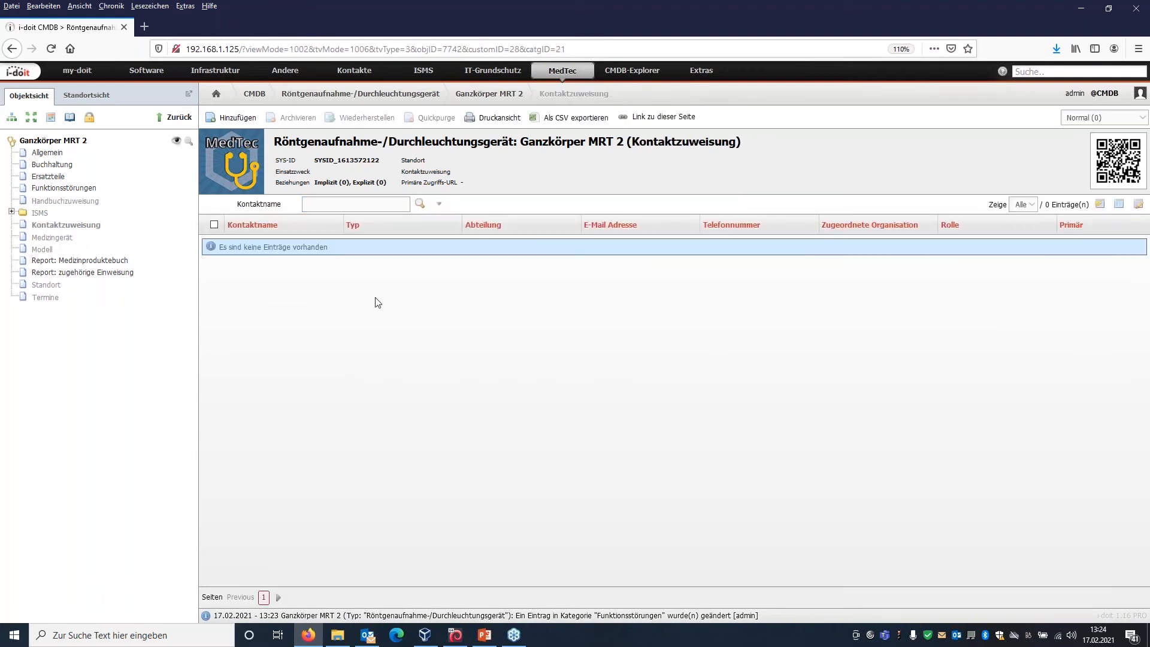
{"action": "left_click", "coordinate": [250, 120]}
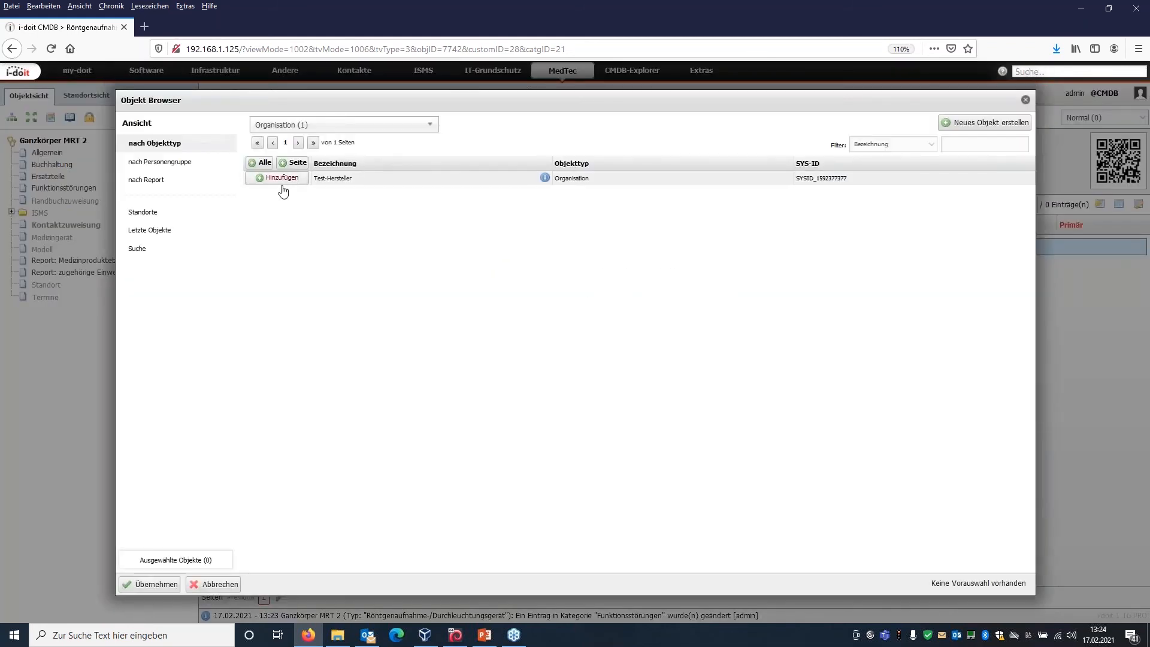
{"action": "left_click", "coordinate": [281, 178]}
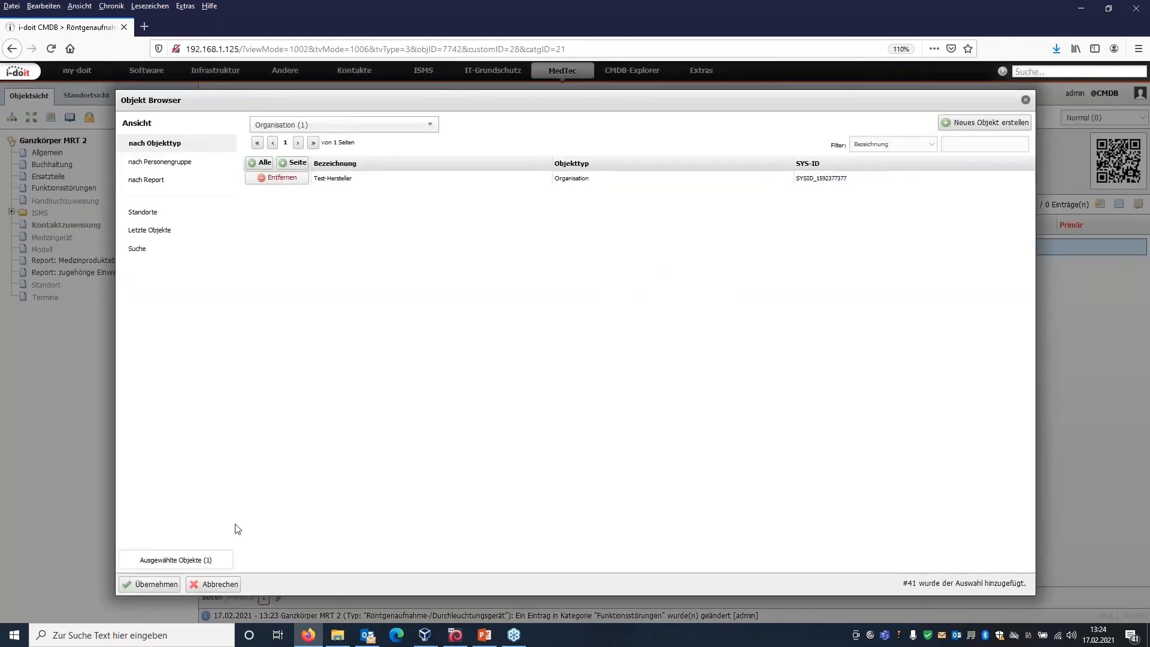
{"action": "left_click", "coordinate": [154, 584]}
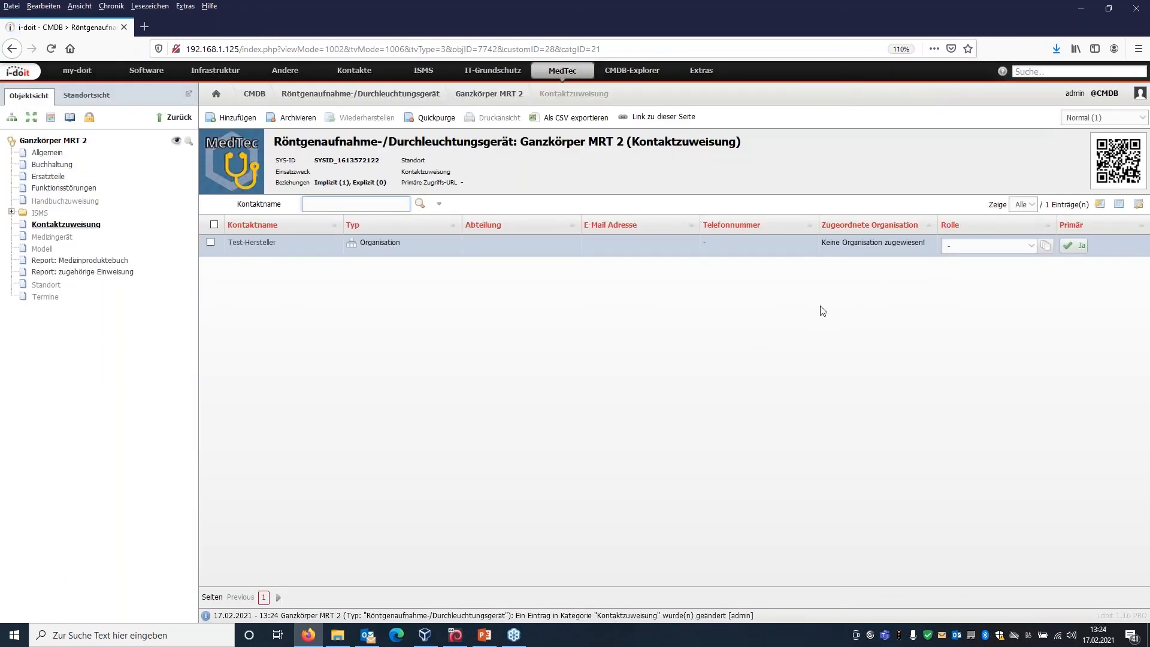
Set the Rolle of the Test-Hersteller contact to "Verantwortlich nach §5 MPG".
{"action": "left_click", "coordinate": [956, 248]}
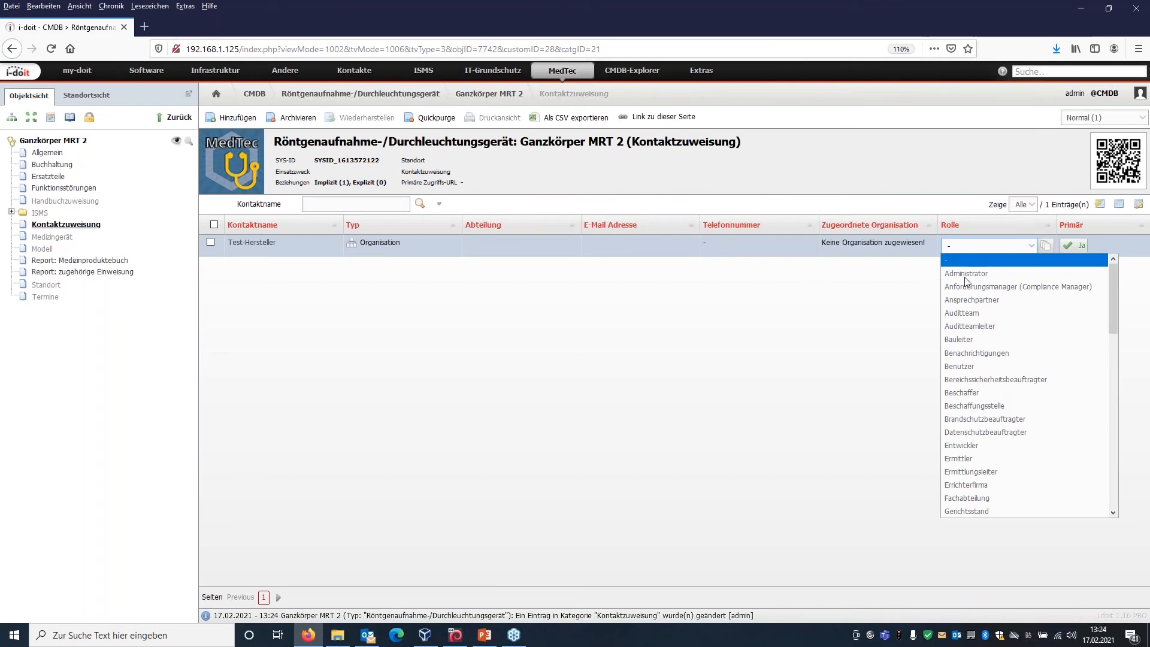
{"action": "scroll", "coordinate": [995, 419], "scroll_direction": "down", "scroll_amount": 1}
{"action": "scroll", "coordinate": [996, 421], "scroll_direction": "down", "scroll_amount": 8}
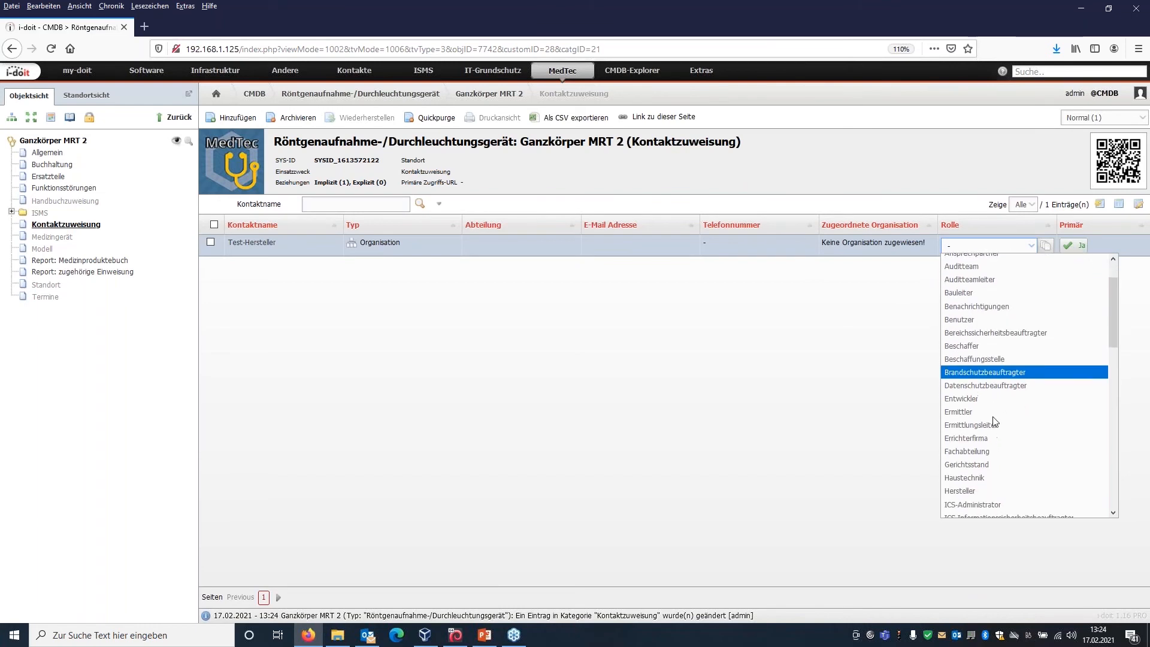
{"action": "scroll", "coordinate": [996, 421], "scroll_direction": "down", "scroll_amount": 7}
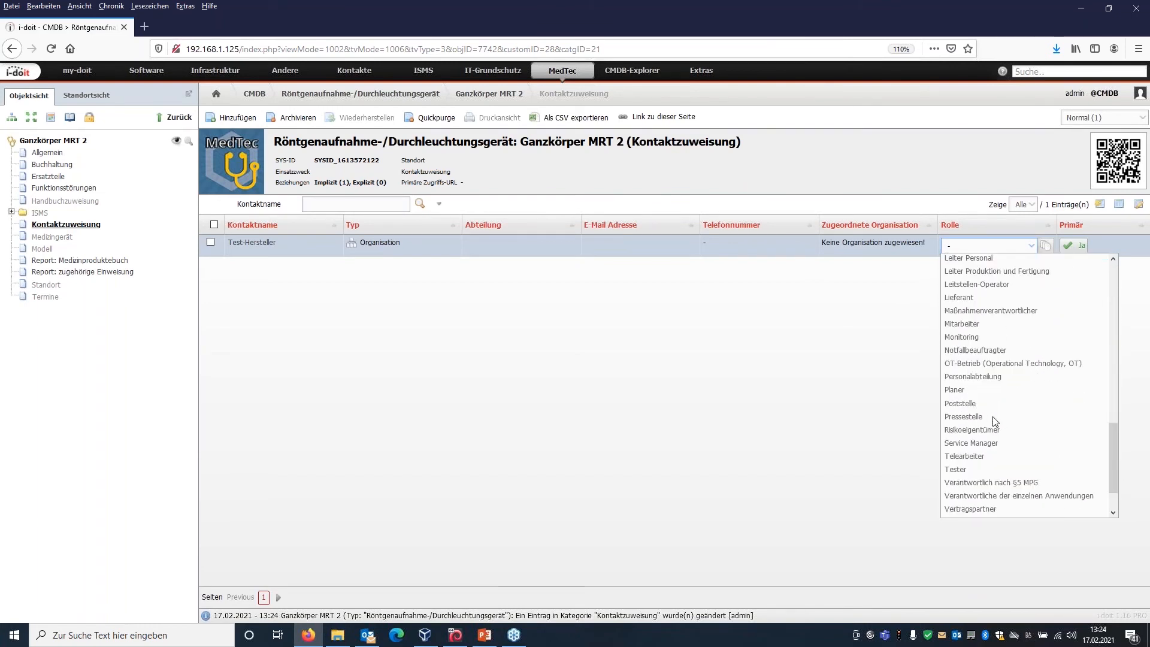
{"action": "scroll", "coordinate": [996, 422], "scroll_direction": "down", "scroll_amount": 1}
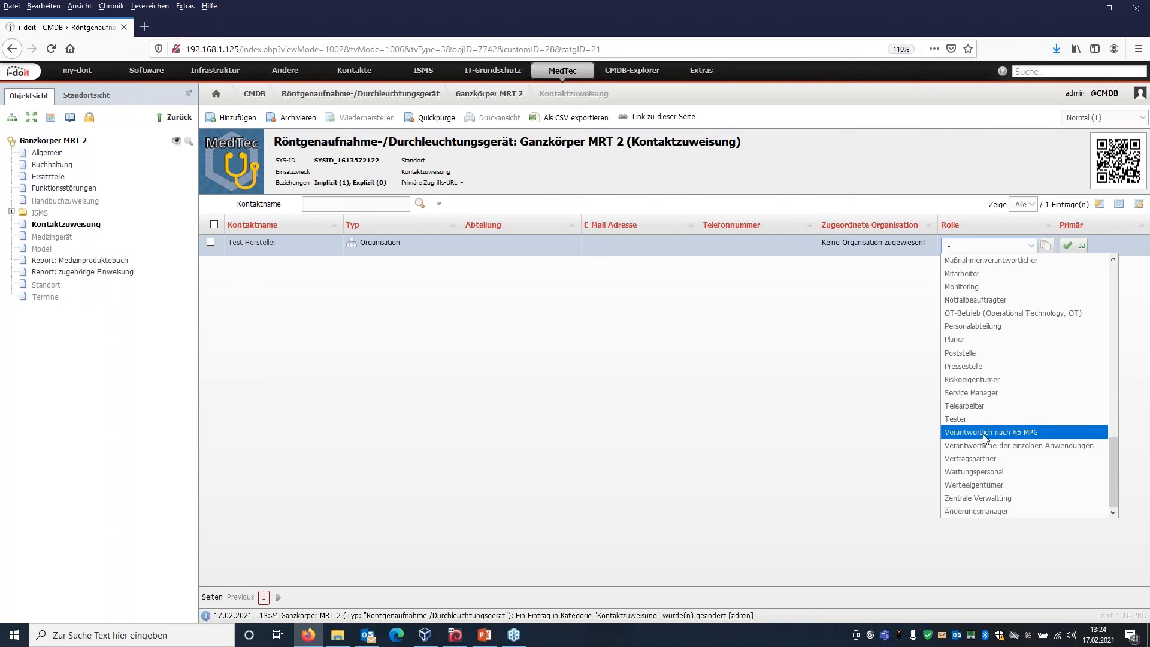
{"action": "left_click", "coordinate": [994, 432]}
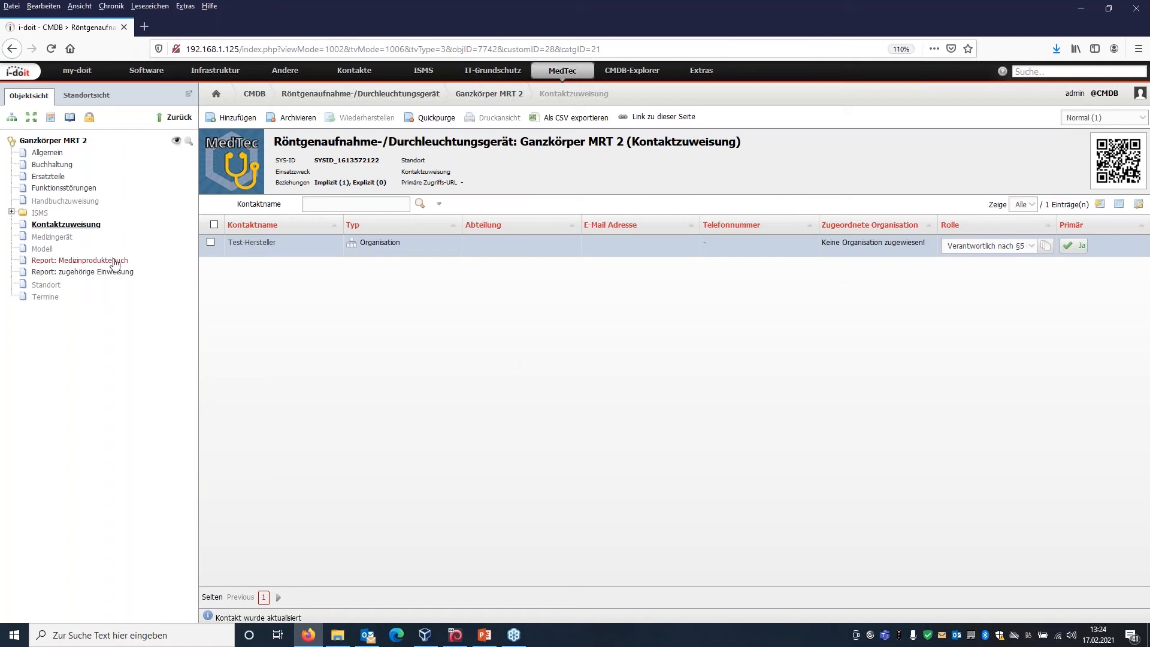
In the Medizingerät category, search the UMDNS designations for "ganzkö" and set the Bezeichnung to Ganzkörper-MR-Einheit.
{"action": "left_click", "coordinate": [62, 239]}
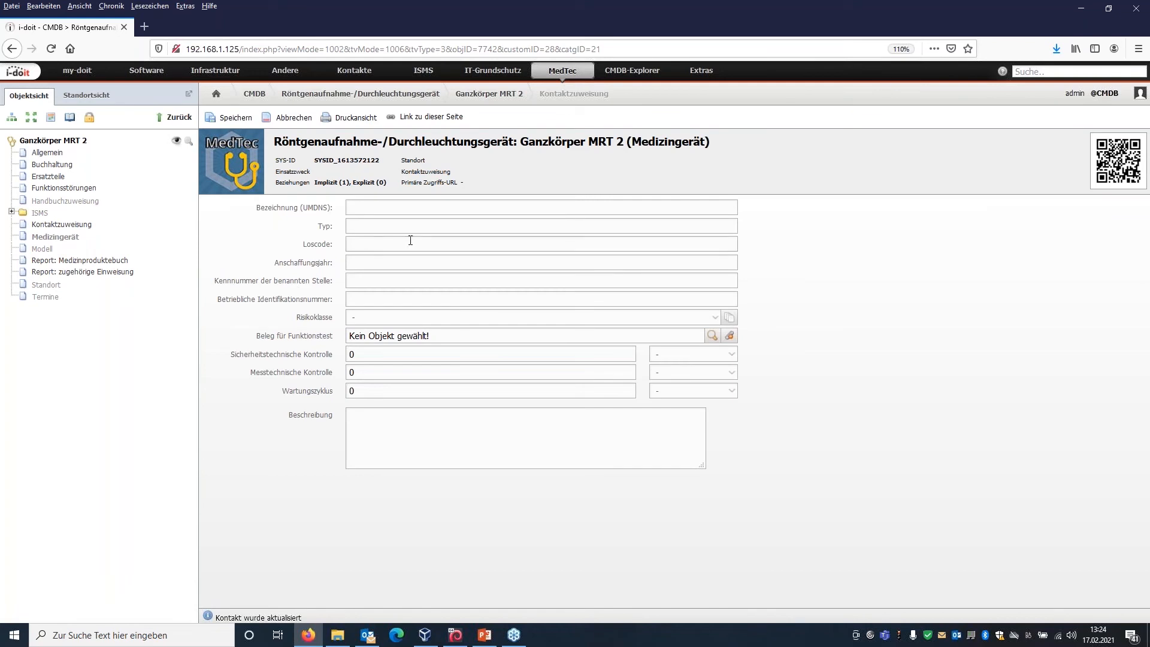
{"action": "left_click", "coordinate": [412, 212]}
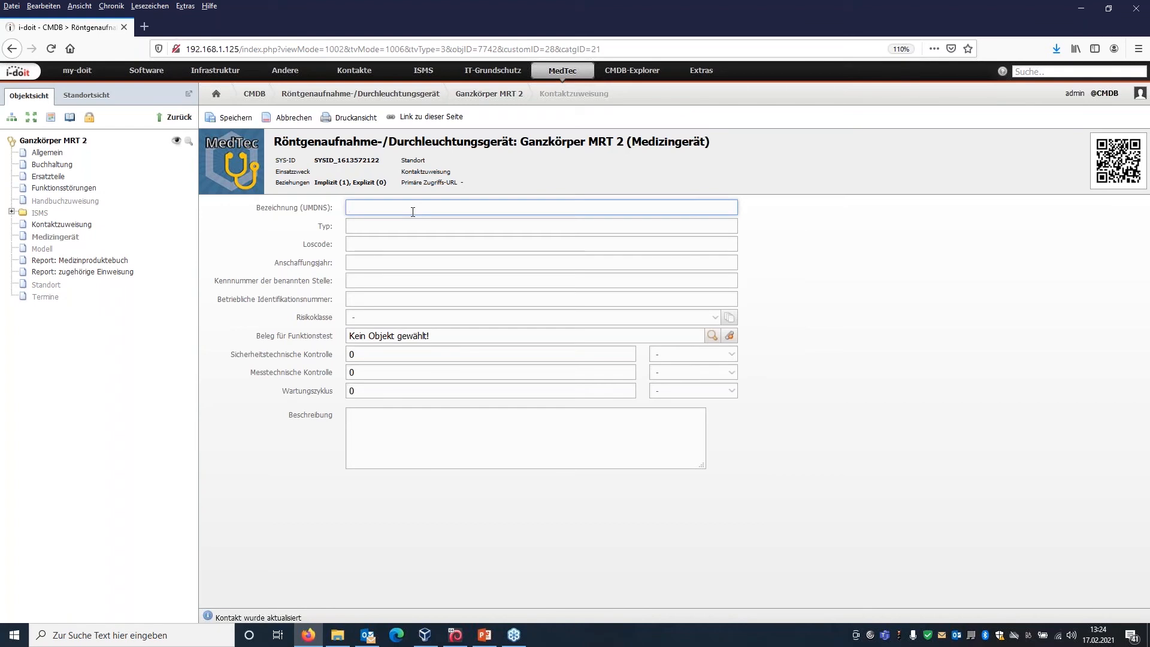
{"action": "type", "text": "MRT ga"}
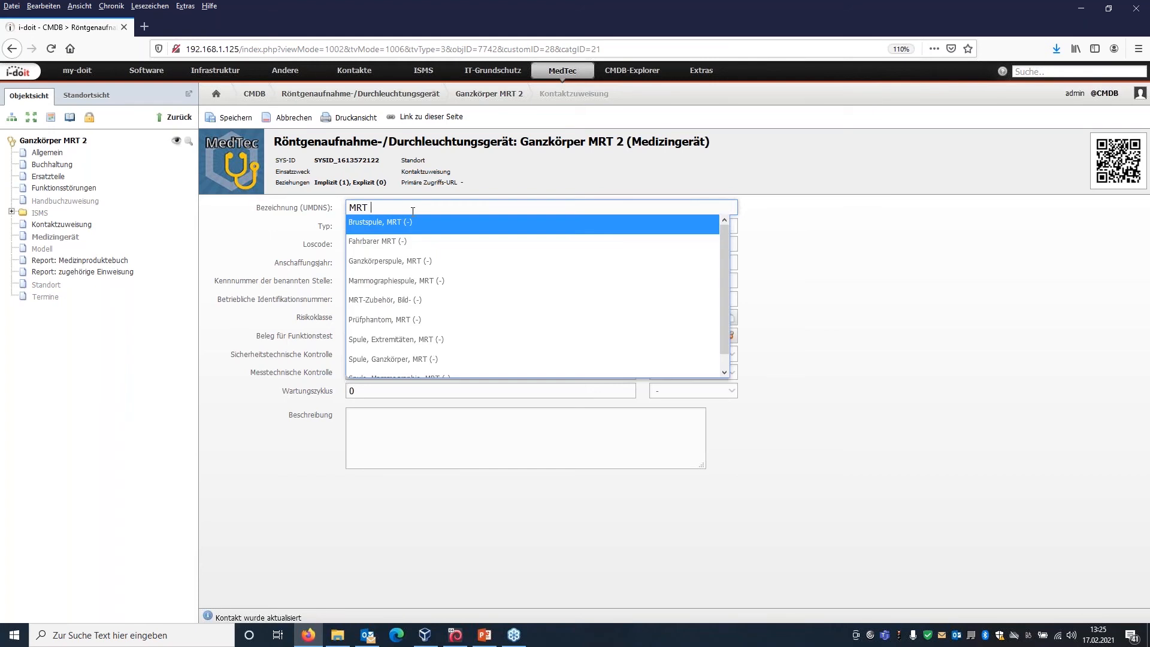
{"action": "key", "text": "BackSpace"}
{"action": "key", "text": "BackSpace"}
{"action": "key", "text": "BackSpace"}
{"action": "key", "text": "BackSpace"}
{"action": "key", "text": "BackSpace"}
{"action": "key", "text": "BackSpace"}
{"action": "type", "text": "ganzkö"}
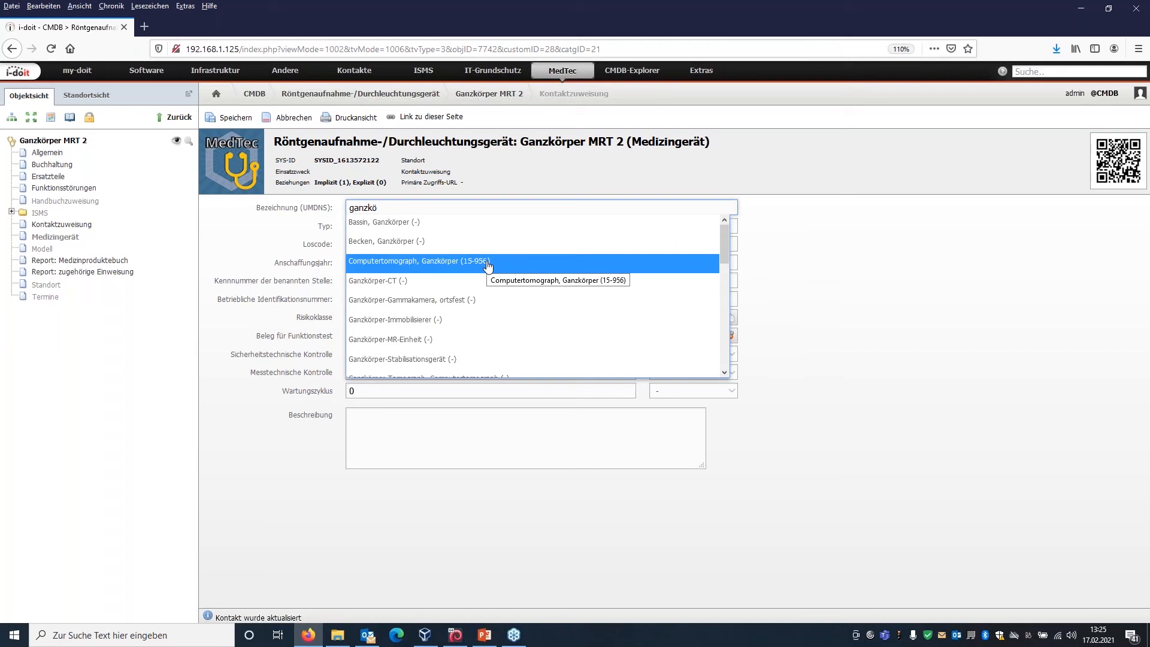
{"action": "left_click", "coordinate": [532, 341]}
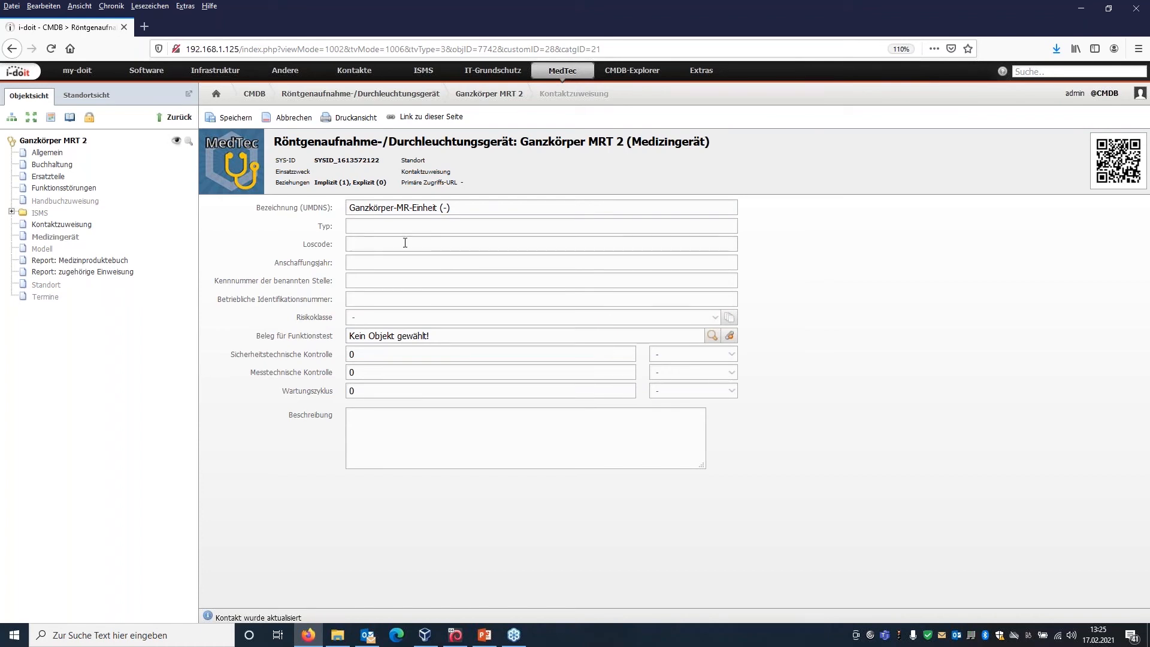
Set the Anschaffungsjahr to 2021 and view the available Risikoklasse options without choosing one.
{"action": "left_click", "coordinate": [395, 262]}
{"action": "type", "text": "2021"}
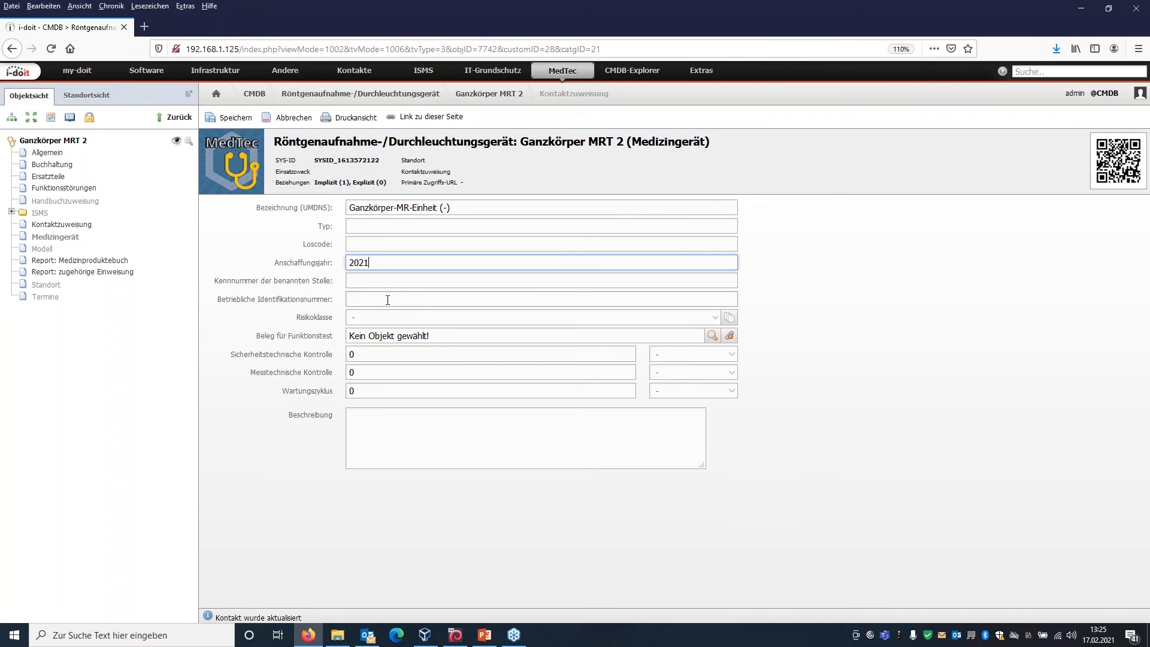
{"action": "left_click", "coordinate": [693, 318]}
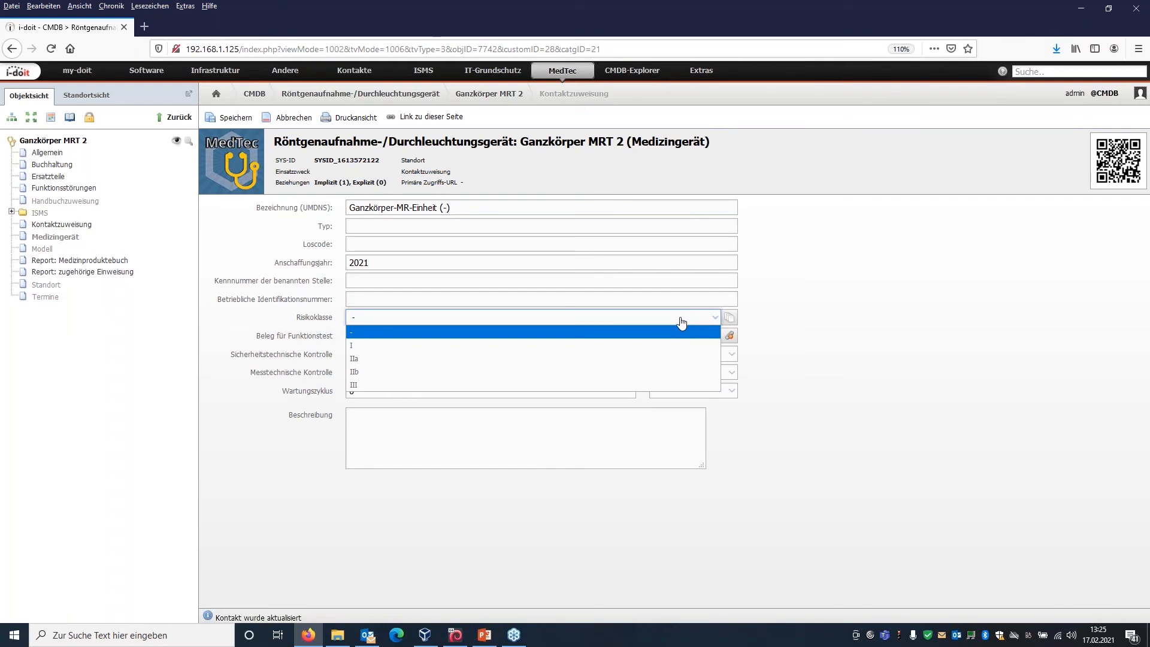
{"action": "left_click", "coordinate": [682, 321]}
{"action": "left_click", "coordinate": [681, 322]}
{"action": "left_click", "coordinate": [680, 322]}
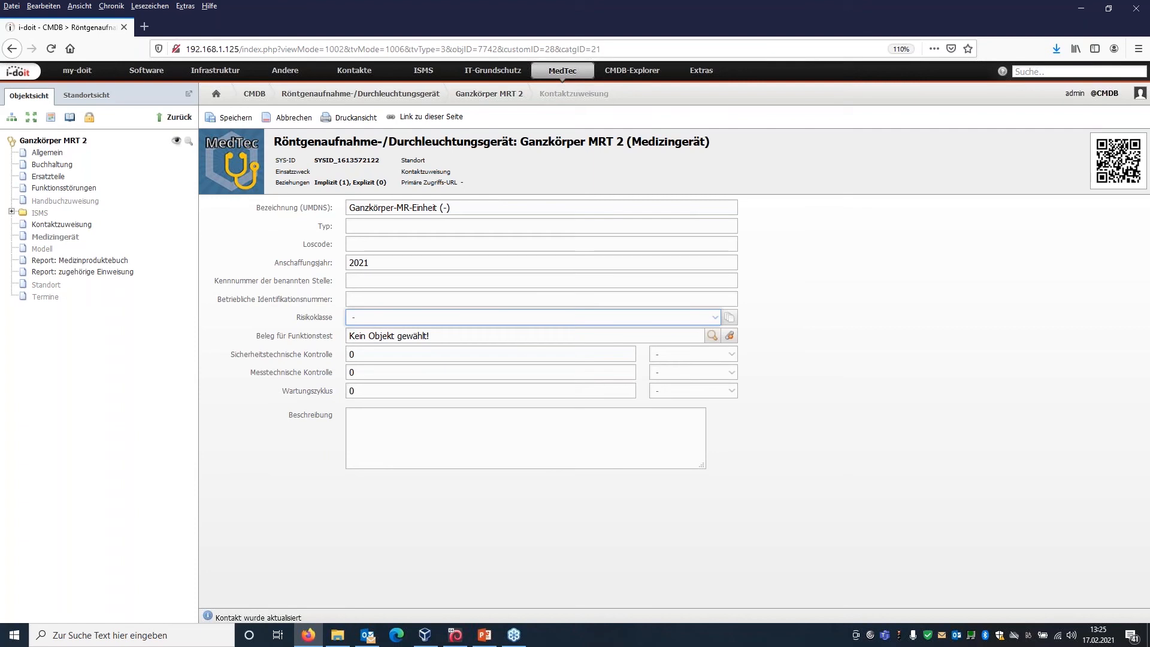
Assign the existing file Funktionstest_MRT.json as the Beleg für Funktionstest, after a look at the option to upload a new file.
{"action": "left_click", "coordinate": [711, 335]}
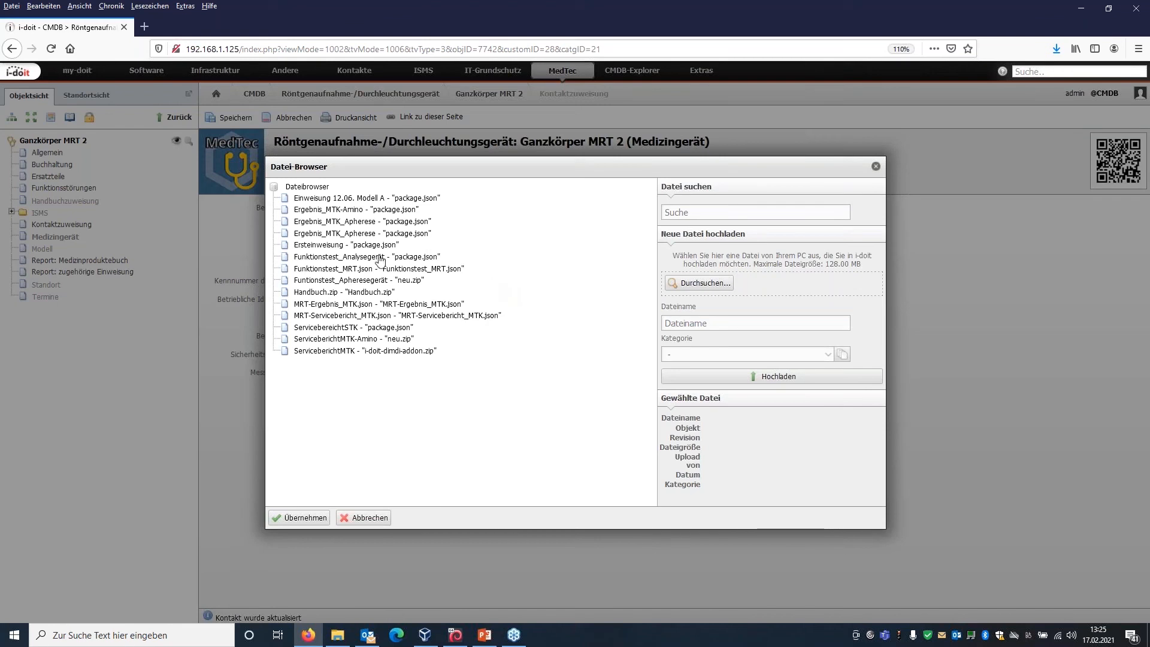
{"action": "left_click", "coordinate": [350, 270]}
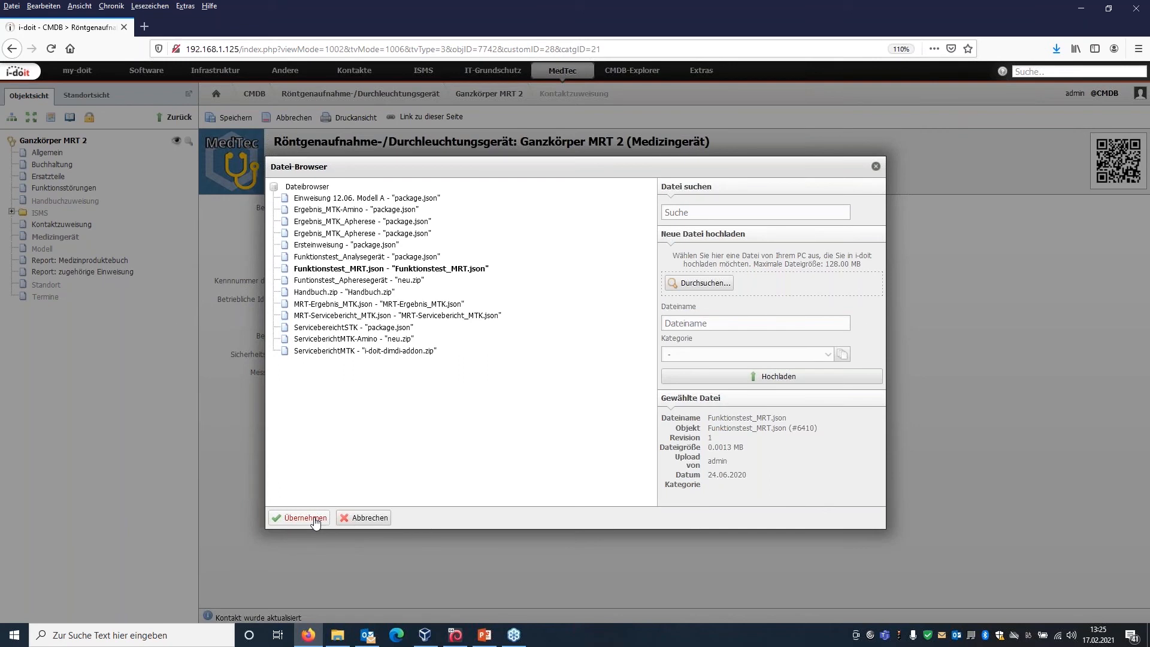
{"action": "left_click", "coordinate": [691, 286]}
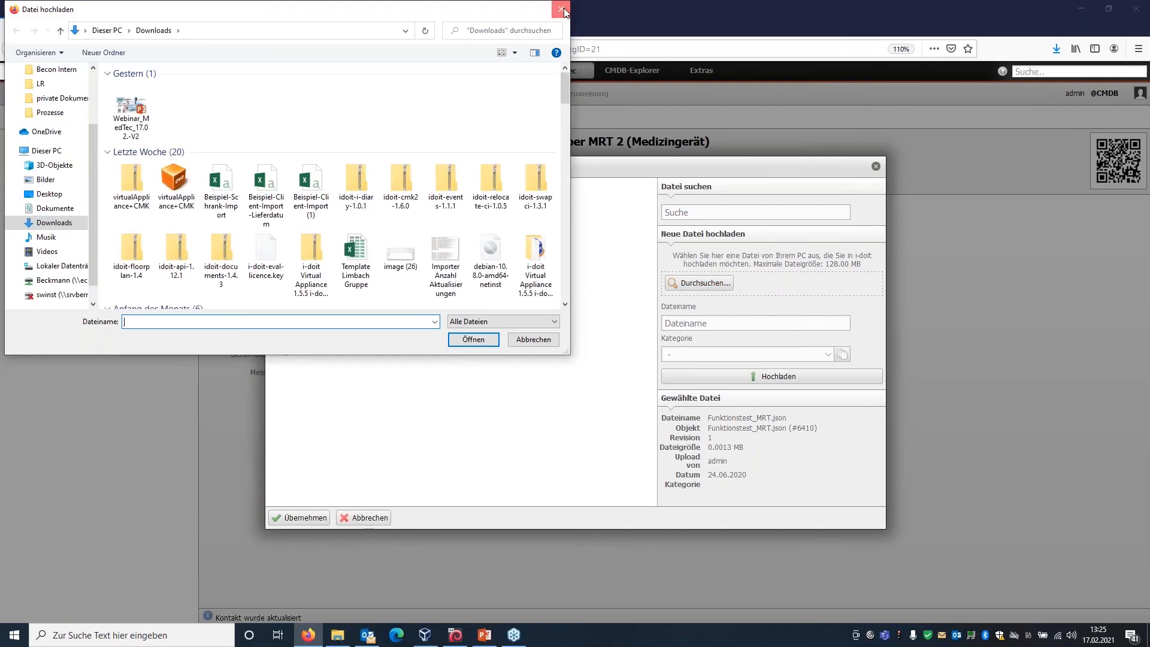
{"action": "left_click", "coordinate": [561, 9]}
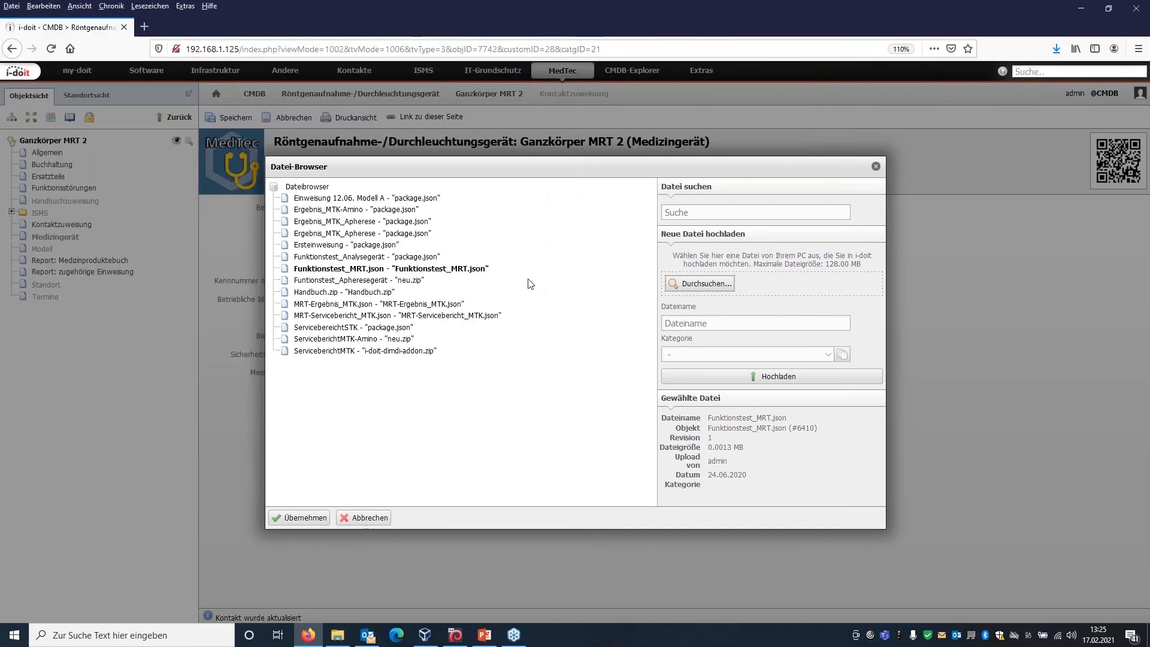
{"action": "left_click", "coordinate": [299, 517]}
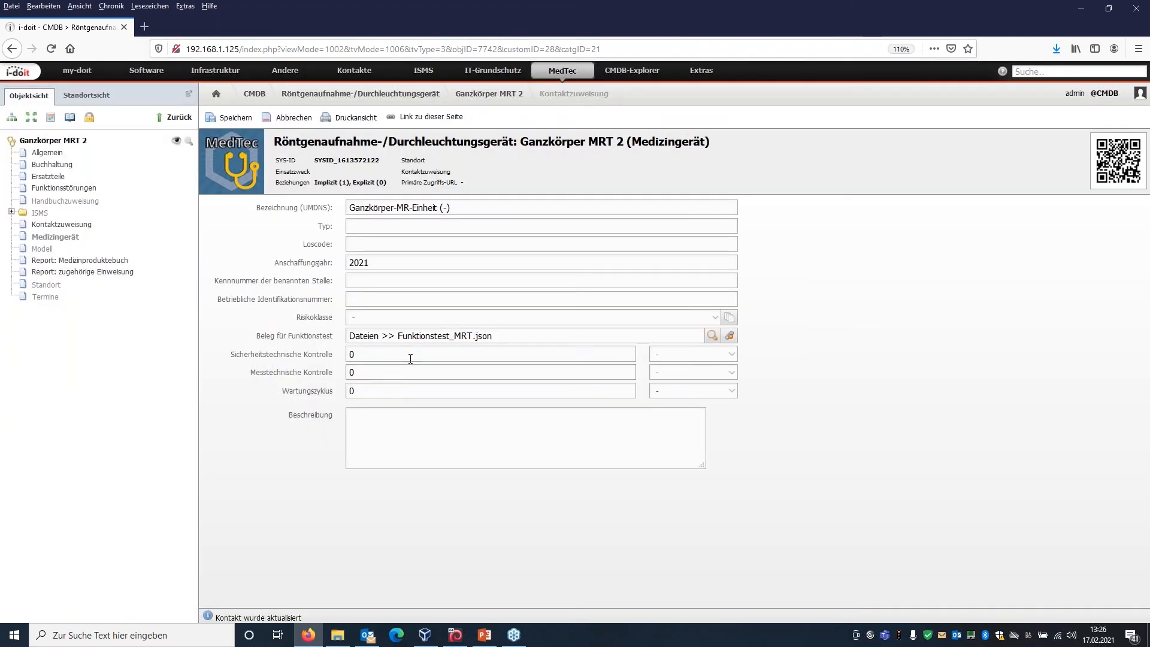
Set the Sicherheitstechnische Kontrolle, Messtechnische Kontrolle and Wartungszyklus intervals to 12 each.
{"action": "left_click_drag", "start_coordinate": [407, 358], "coordinate": [342, 355]}
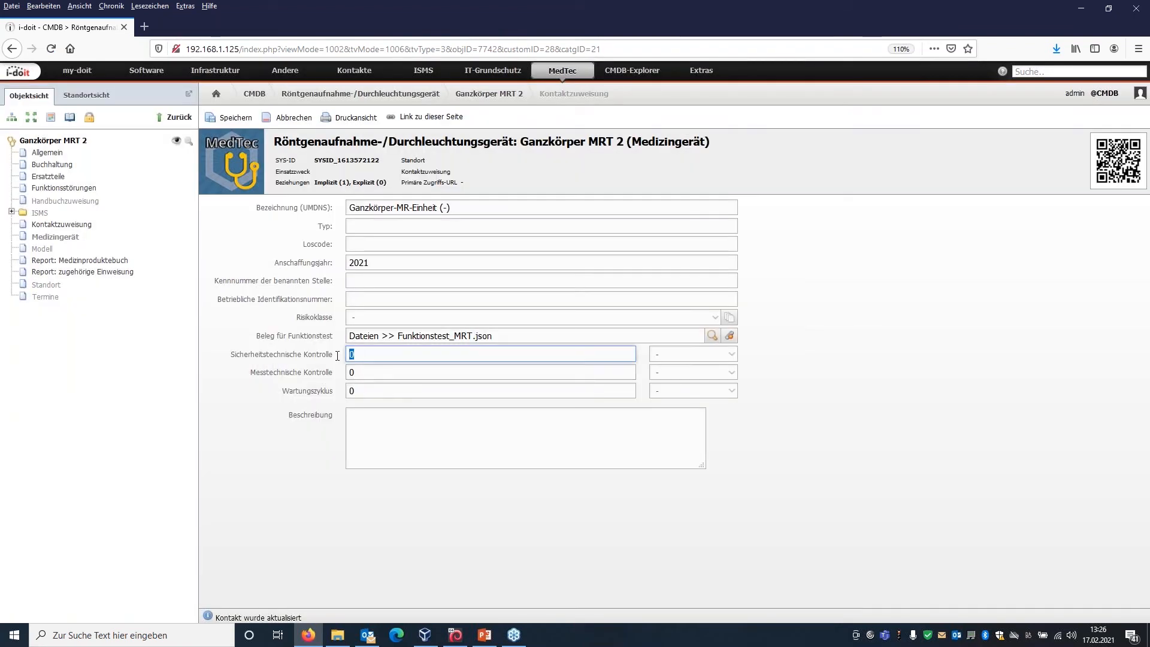
{"action": "type", "text": "12"}
{"action": "key", "text": "Tab"}
{"action": "type", "text": "1"}
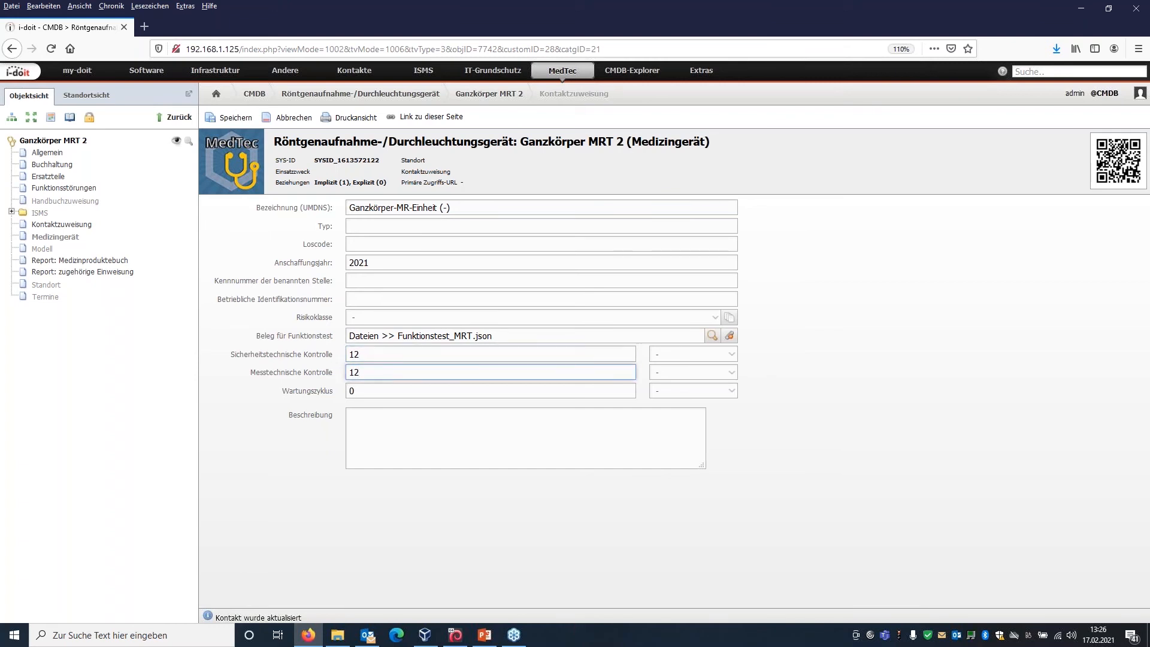
{"action": "left_click", "coordinate": [325, 393]}
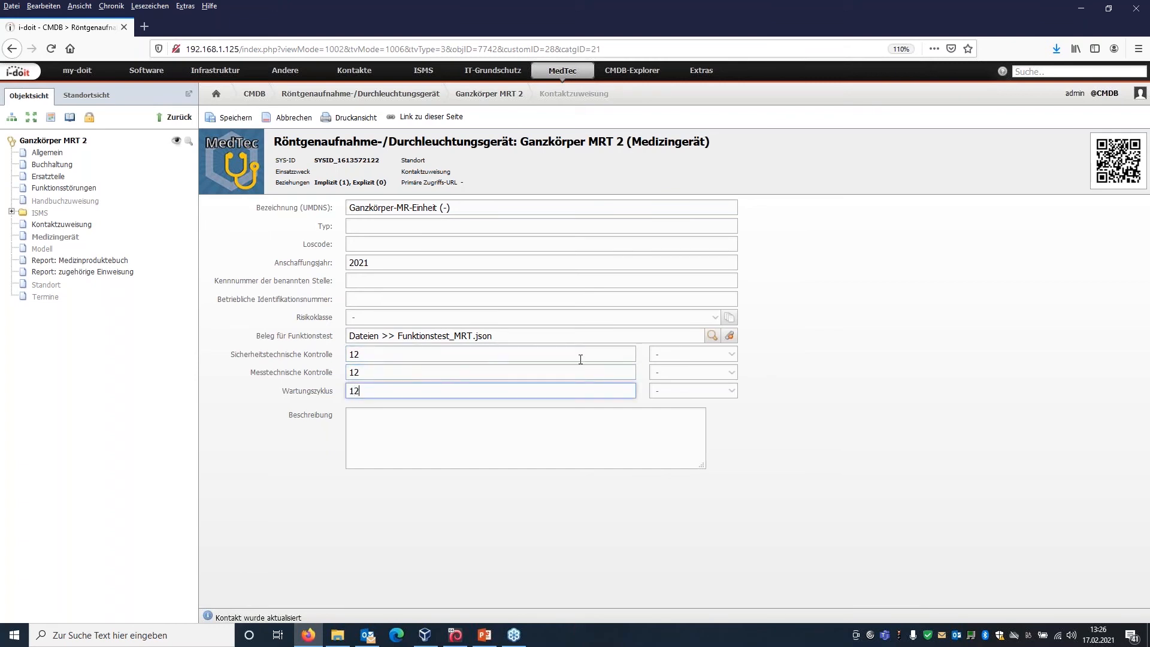
Set the unit of all three control and maintenance intervals to Monate and try to save the Medizingerät entry.
{"action": "left_click", "coordinate": [703, 358]}
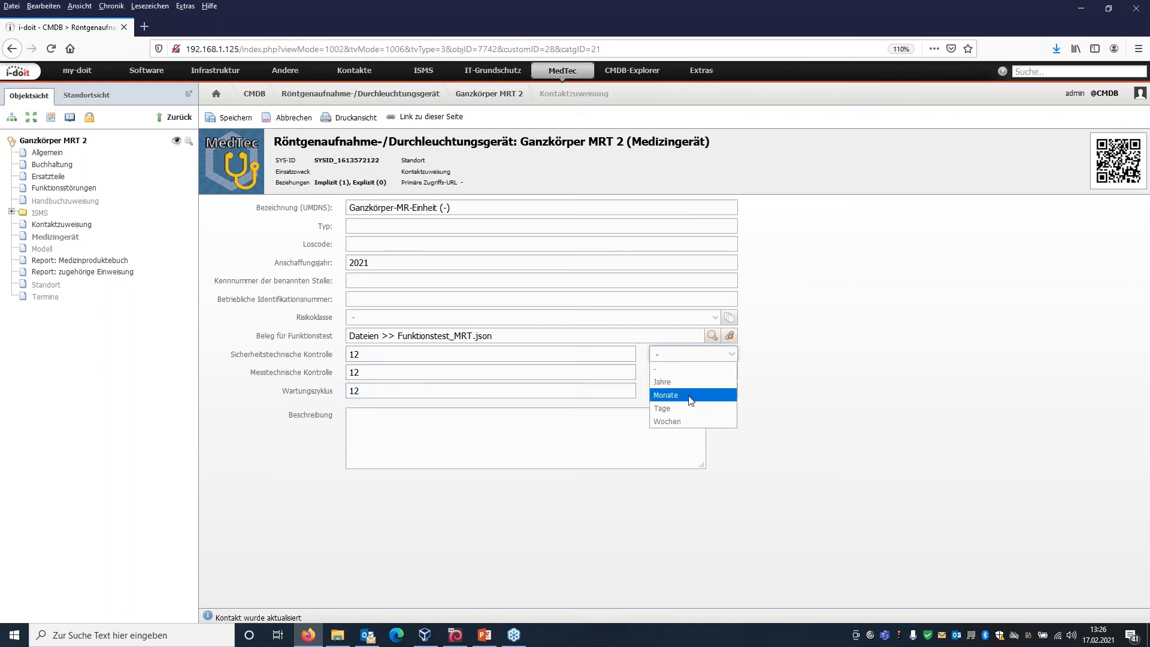
{"action": "left_click", "coordinate": [691, 381]}
{"action": "left_click", "coordinate": [693, 374]}
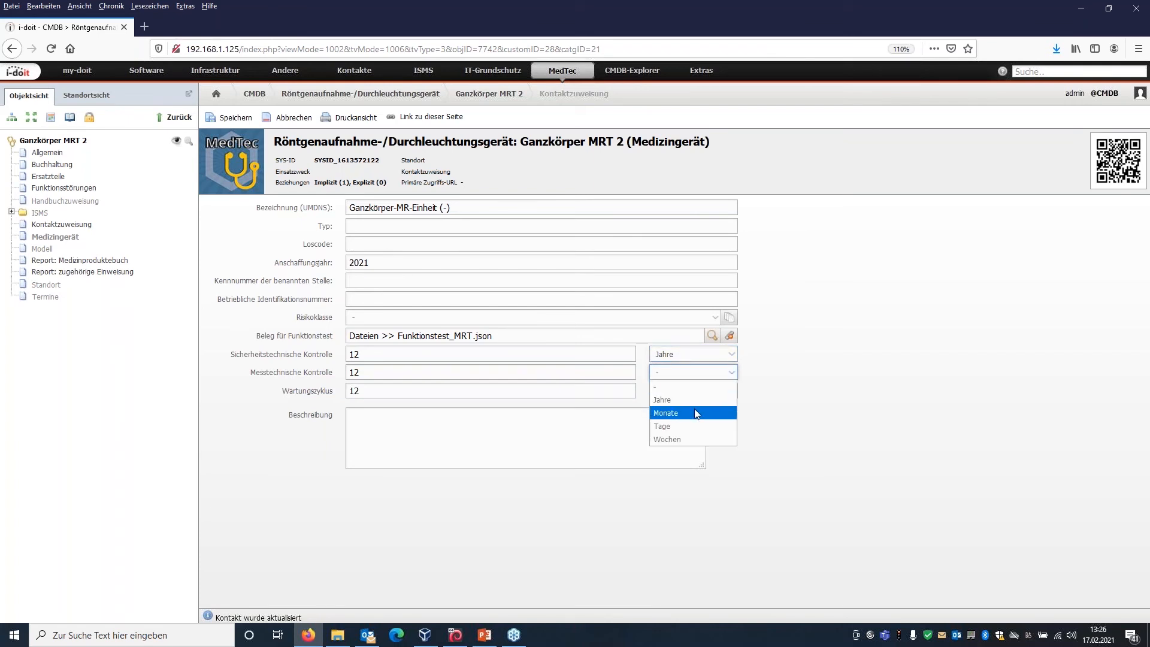
{"action": "left_click", "coordinate": [695, 413]}
{"action": "left_click", "coordinate": [688, 356]}
{"action": "left_click", "coordinate": [682, 395]}
{"action": "left_click", "coordinate": [682, 398]}
{"action": "left_click", "coordinate": [678, 427]}
{"action": "left_click", "coordinate": [671, 427]}
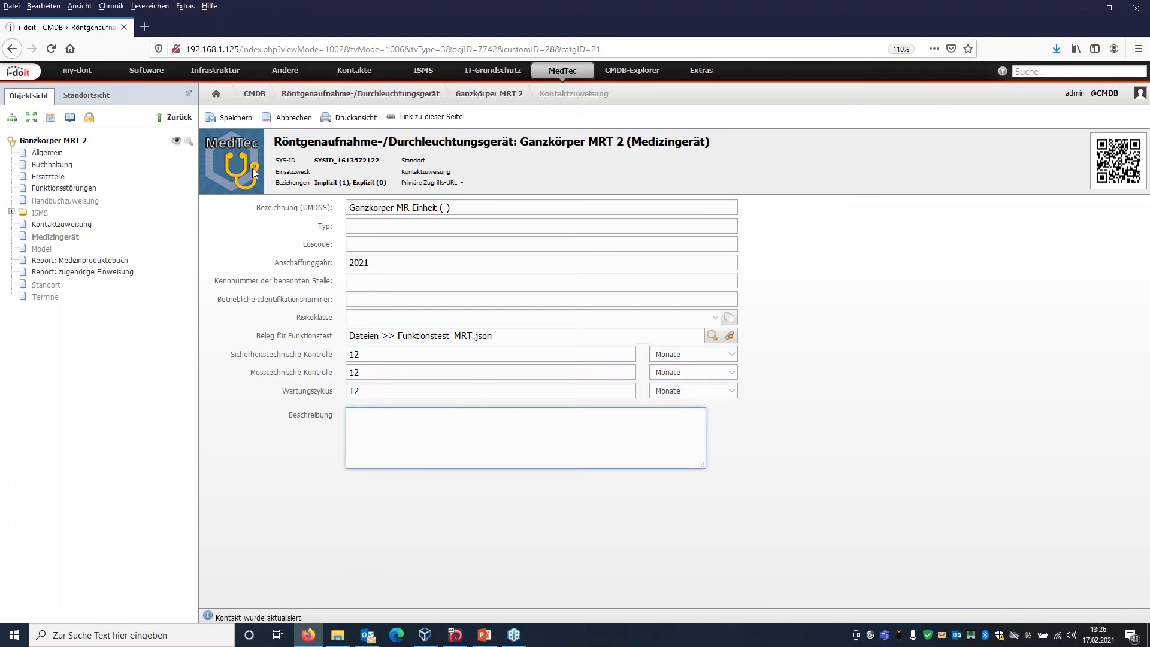
{"action": "left_click", "coordinate": [237, 120]}
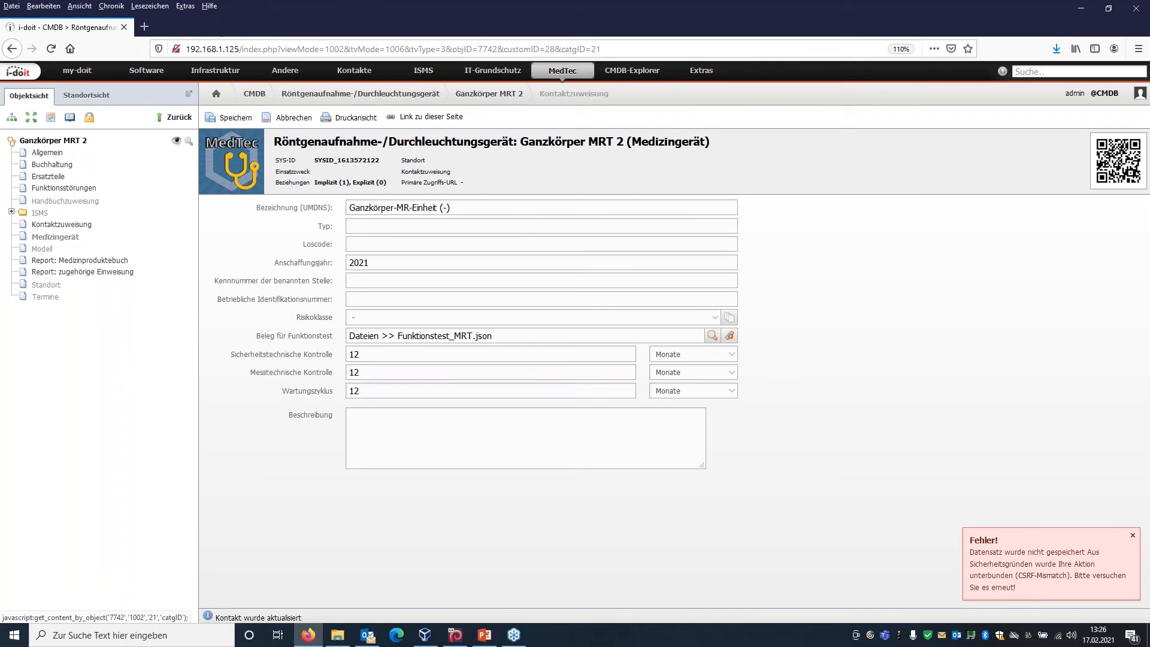
Reopen the Medizingerät category and set the units of Sicherheitstechnische Kontrolle, Messtechnische Kontrolle and Wartungszyklus to Monate.
{"action": "left_click", "coordinate": [67, 238]}
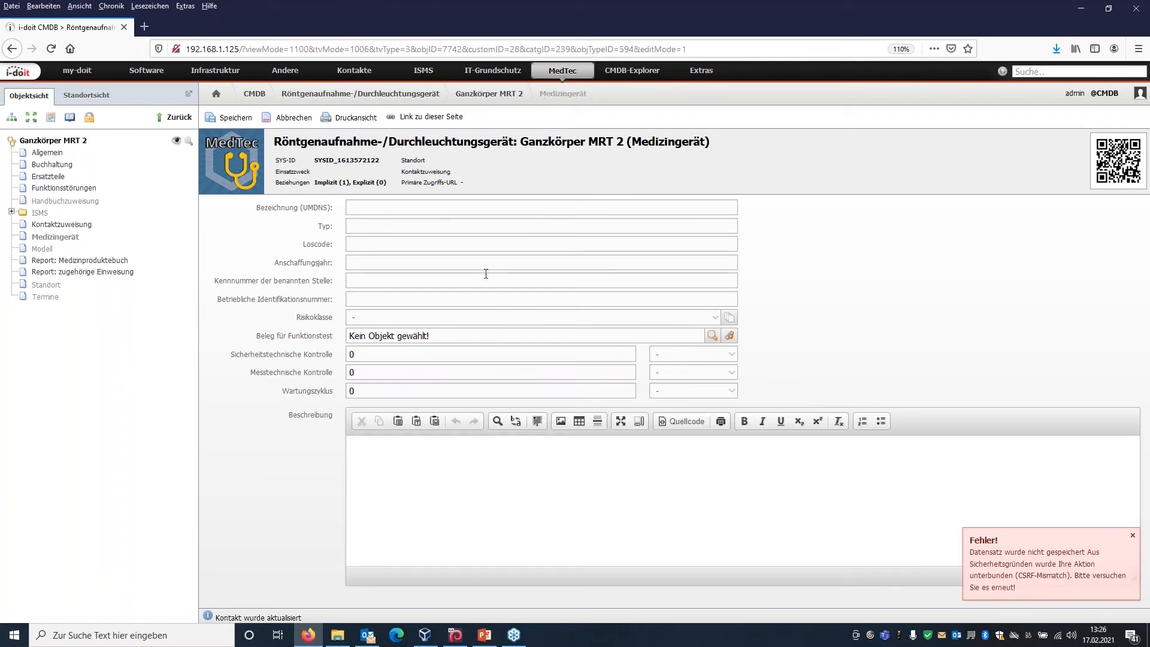
{"action": "left_click", "coordinate": [688, 357]}
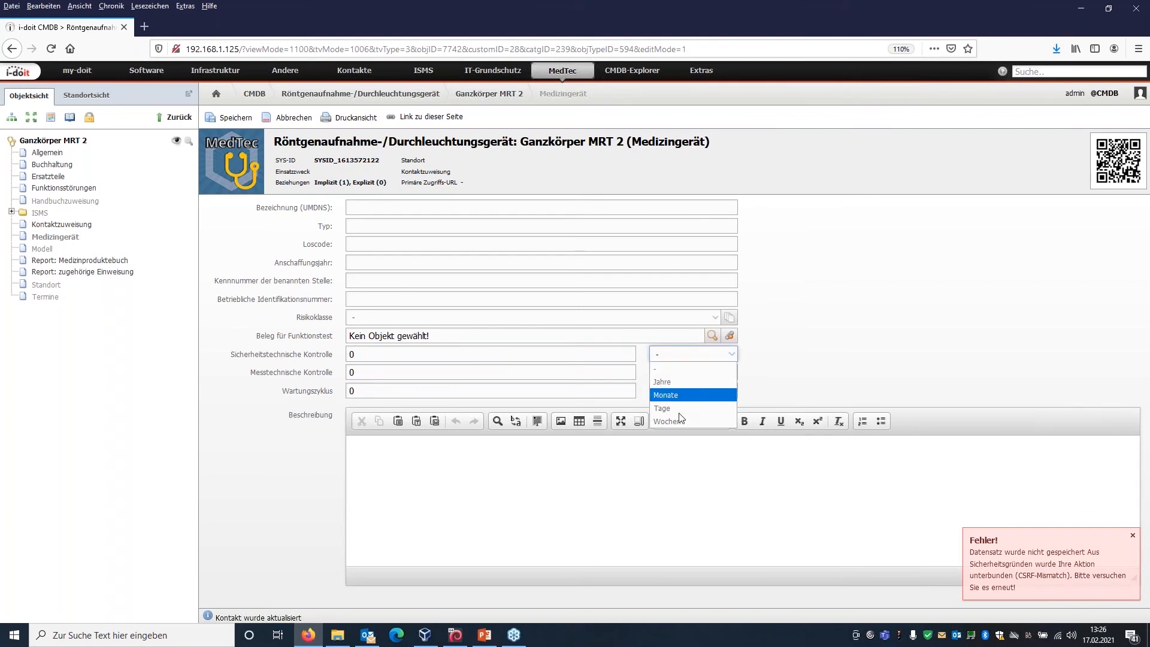
{"action": "left_click", "coordinate": [668, 394]}
{"action": "left_click", "coordinate": [664, 372]}
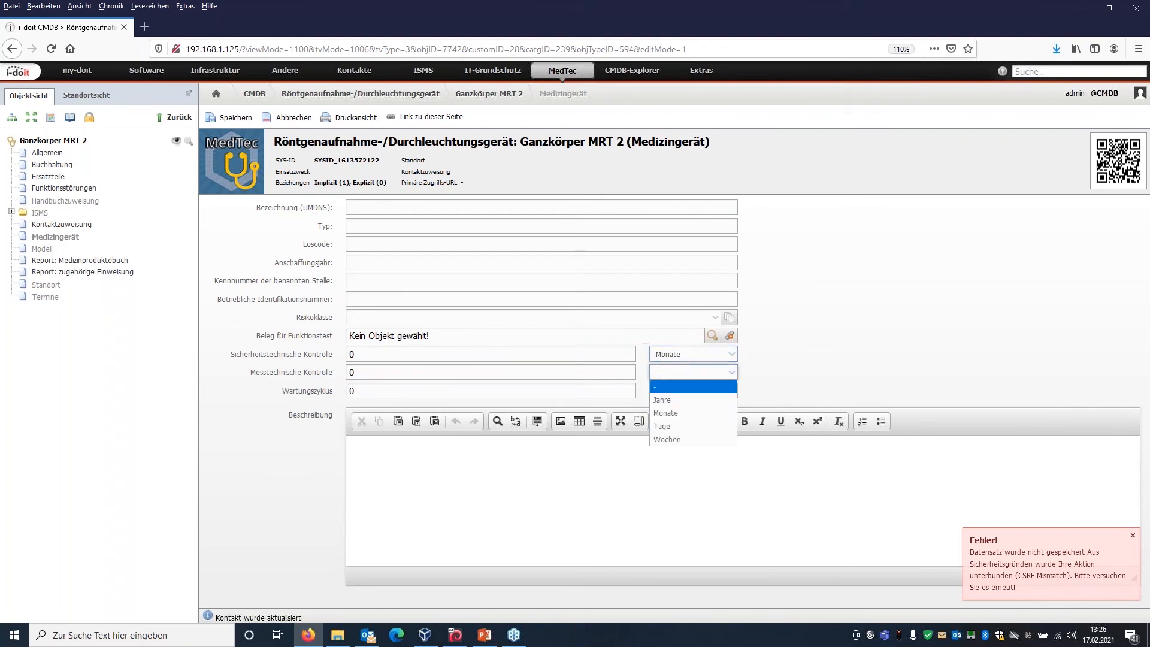
{"action": "left_click", "coordinate": [670, 413]}
{"action": "left_click", "coordinate": [672, 392]}
{"action": "left_click", "coordinate": [668, 431]}
Enter 12 for Sicherheitstechnische Kontrolle, Messtechnische Kontrolle and Wartungszyklus, and save the Medizingerät entry.
{"action": "left_click", "coordinate": [355, 352]}
{"action": "type", "text": "12"}
{"action": "left_click", "coordinate": [361, 368]}
{"action": "type", "text": "12"}
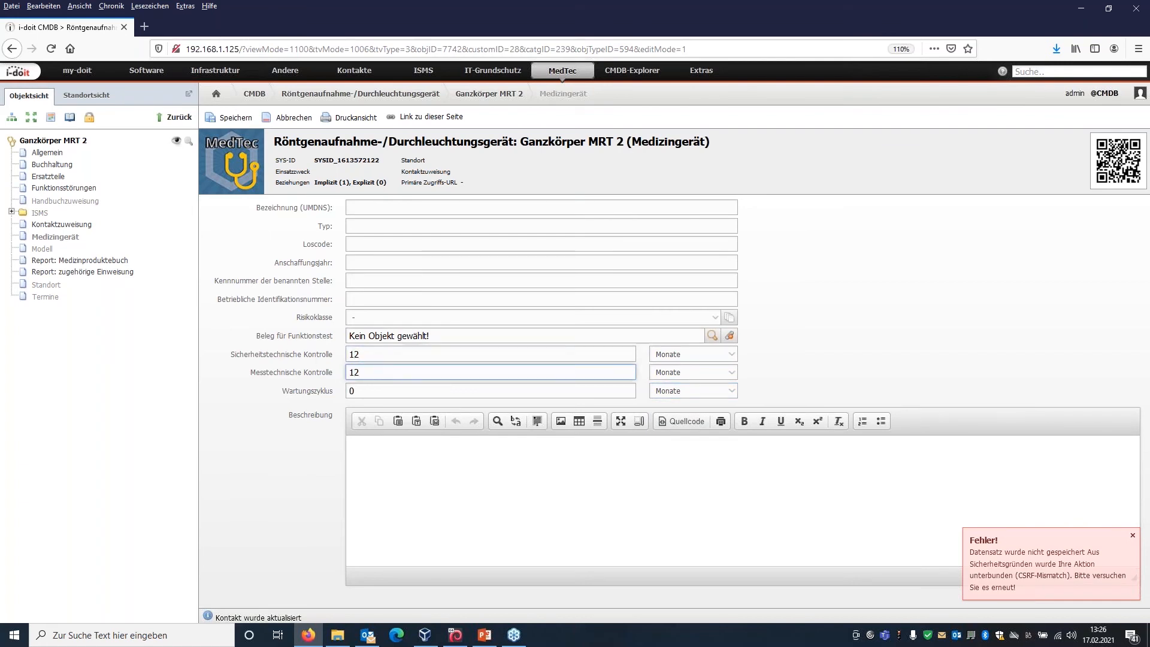
{"action": "left_click", "coordinate": [360, 390]}
{"action": "type", "text": "12"}
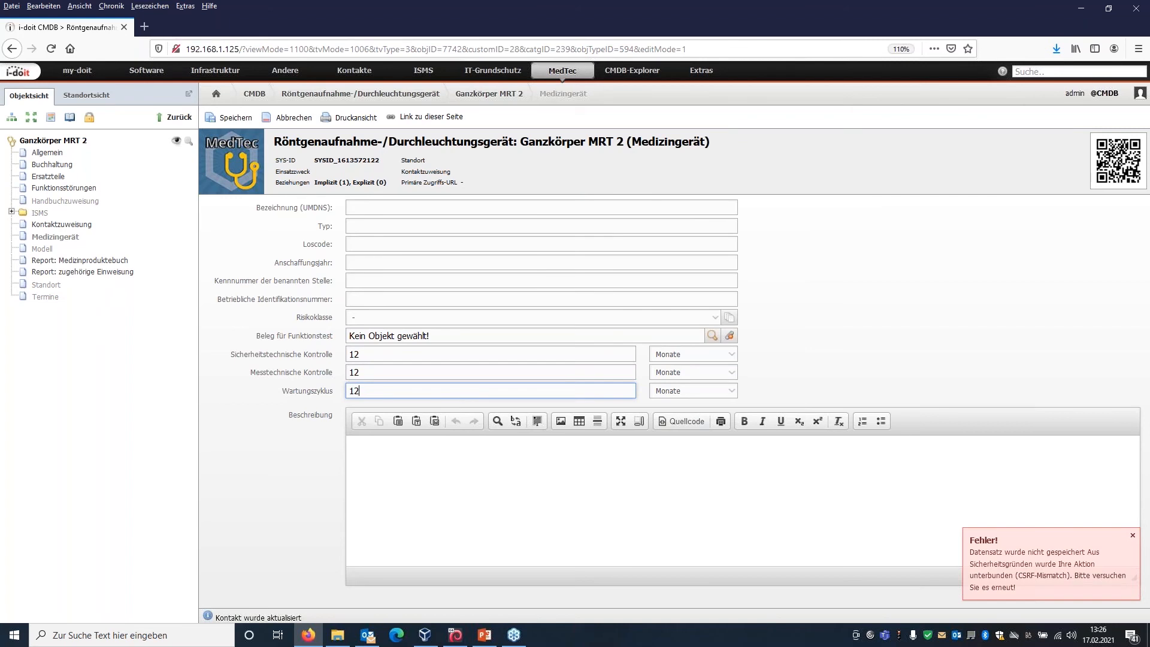
{"action": "left_click", "coordinate": [231, 120]}
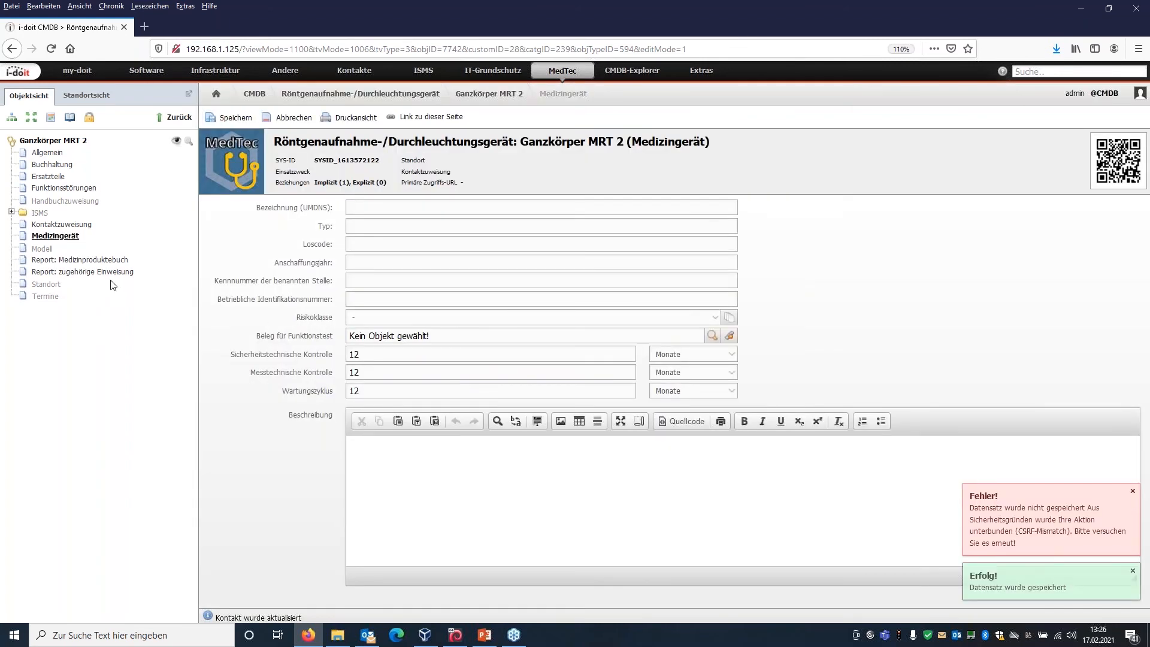
In the device's Modell category, set Hersteller to TestHersteller and Modell to TestModell C, and save.
{"action": "left_click", "coordinate": [48, 252]}
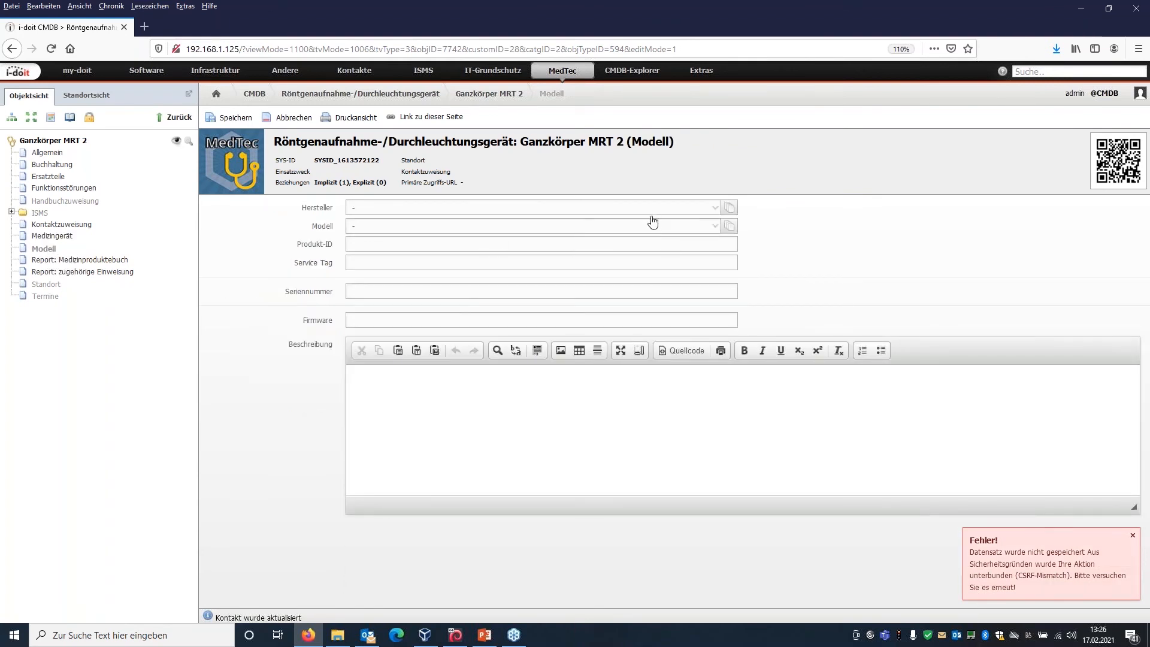
{"action": "left_click", "coordinate": [651, 211]}
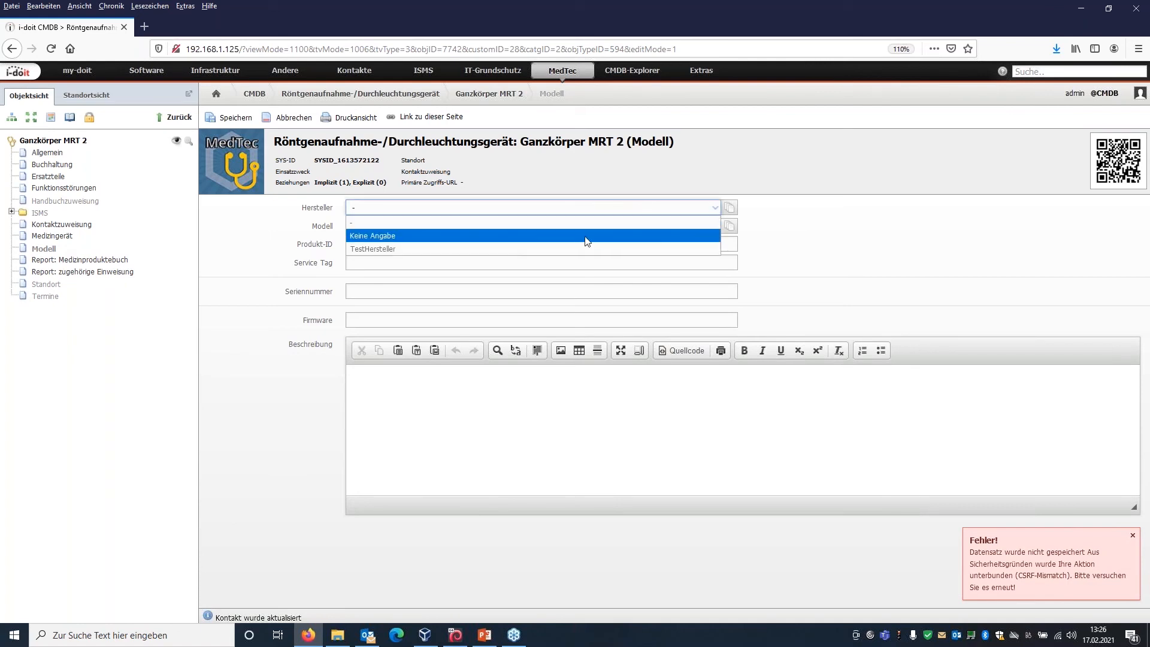
{"action": "left_click", "coordinate": [574, 249]}
{"action": "left_click", "coordinate": [570, 226]}
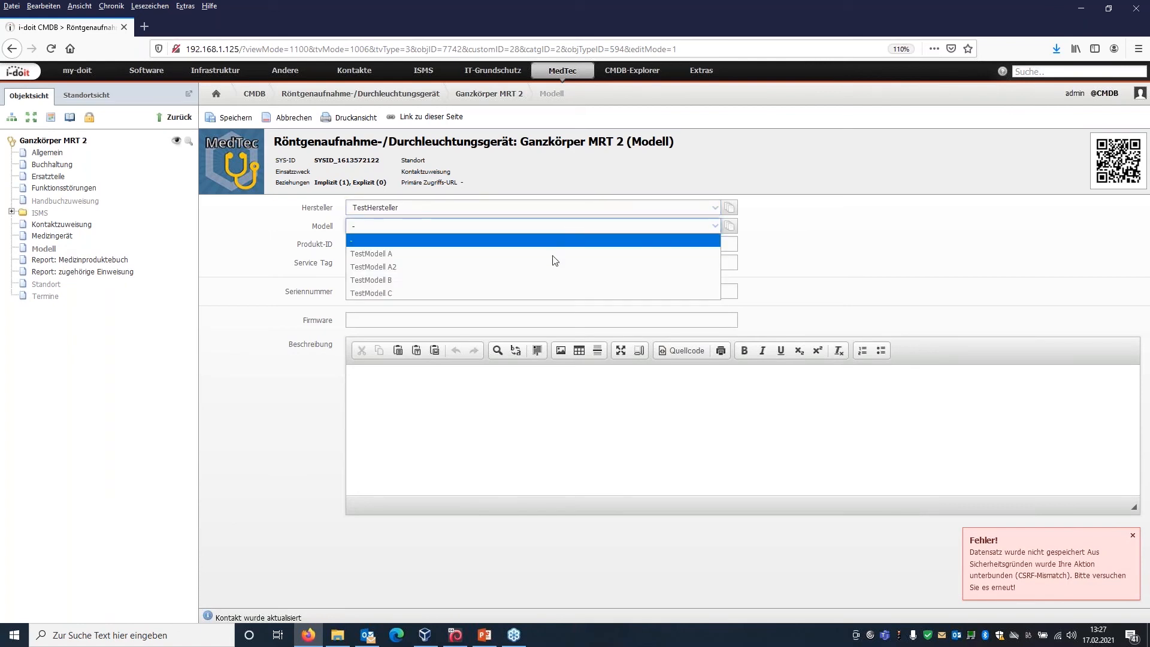
{"action": "left_click", "coordinate": [533, 294]}
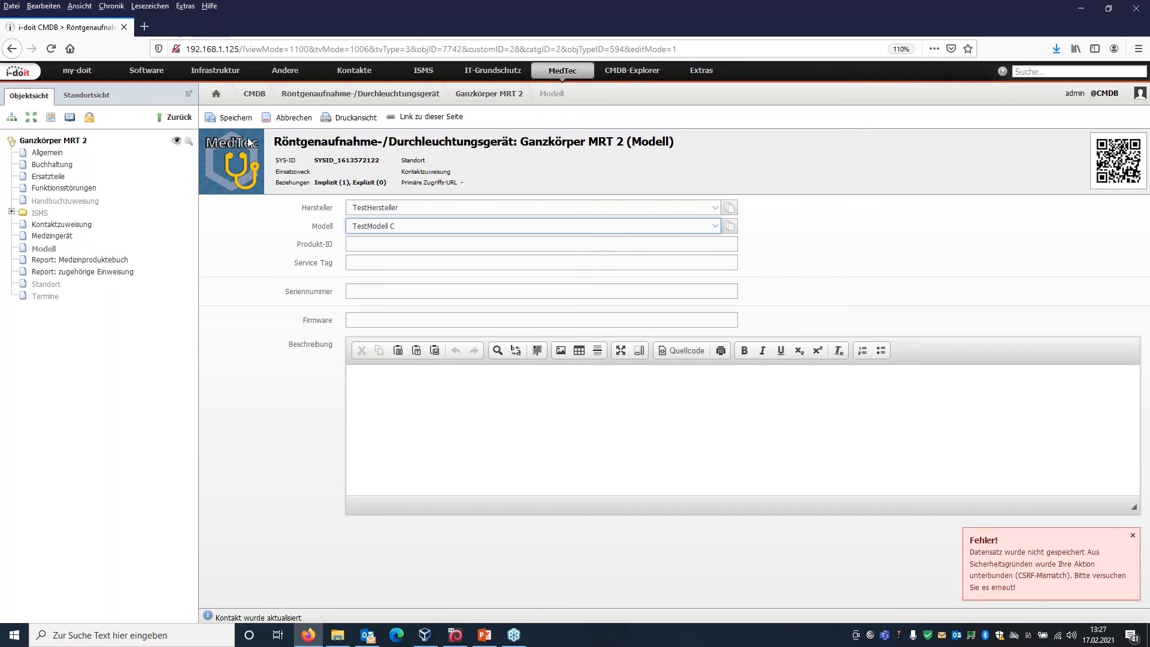
{"action": "left_click", "coordinate": [237, 119]}
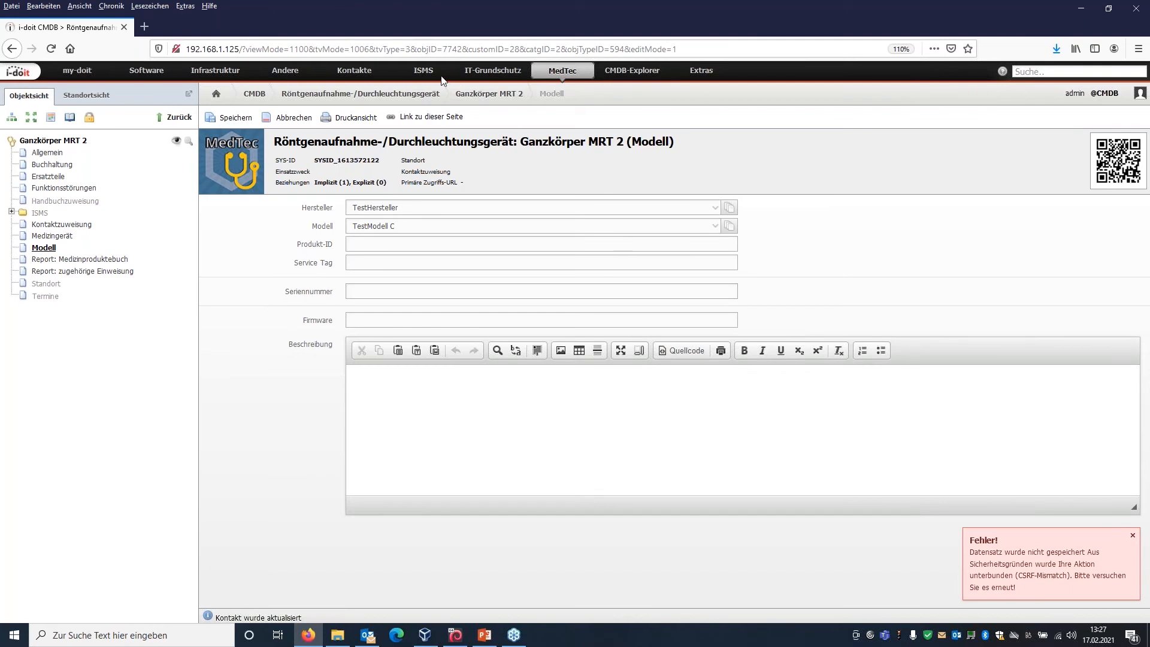
View the list of existing Einweisung objects and open the MedTec Einweisungsmatrix.
{"action": "left_click", "coordinate": [561, 73]}
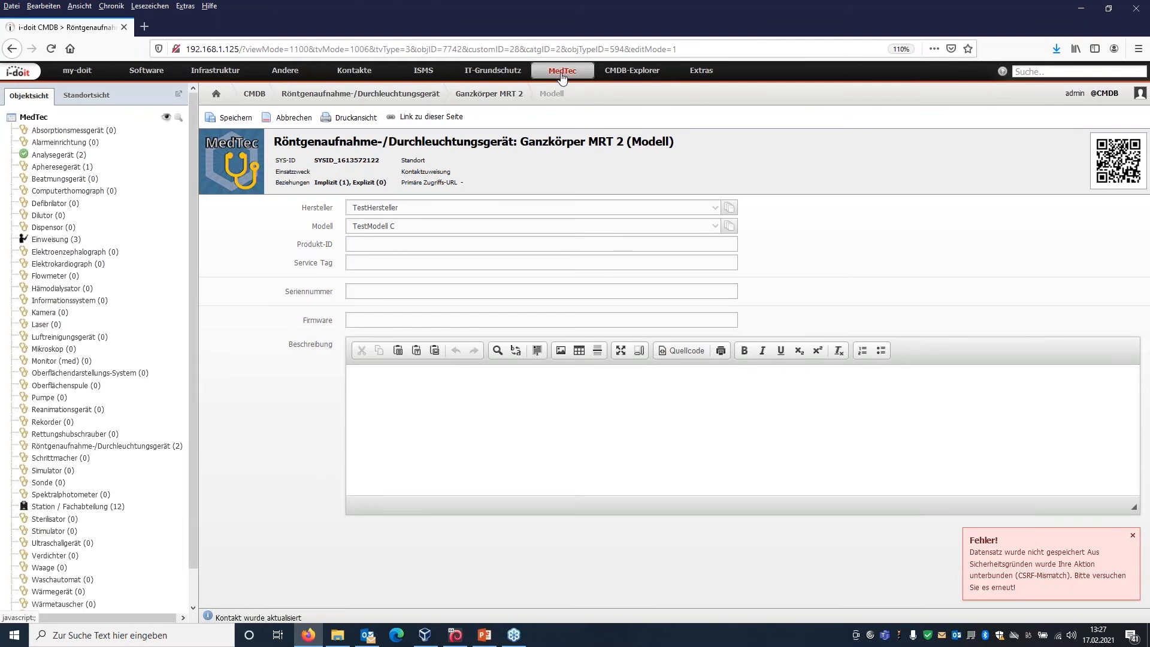
{"action": "left_click", "coordinate": [53, 240]}
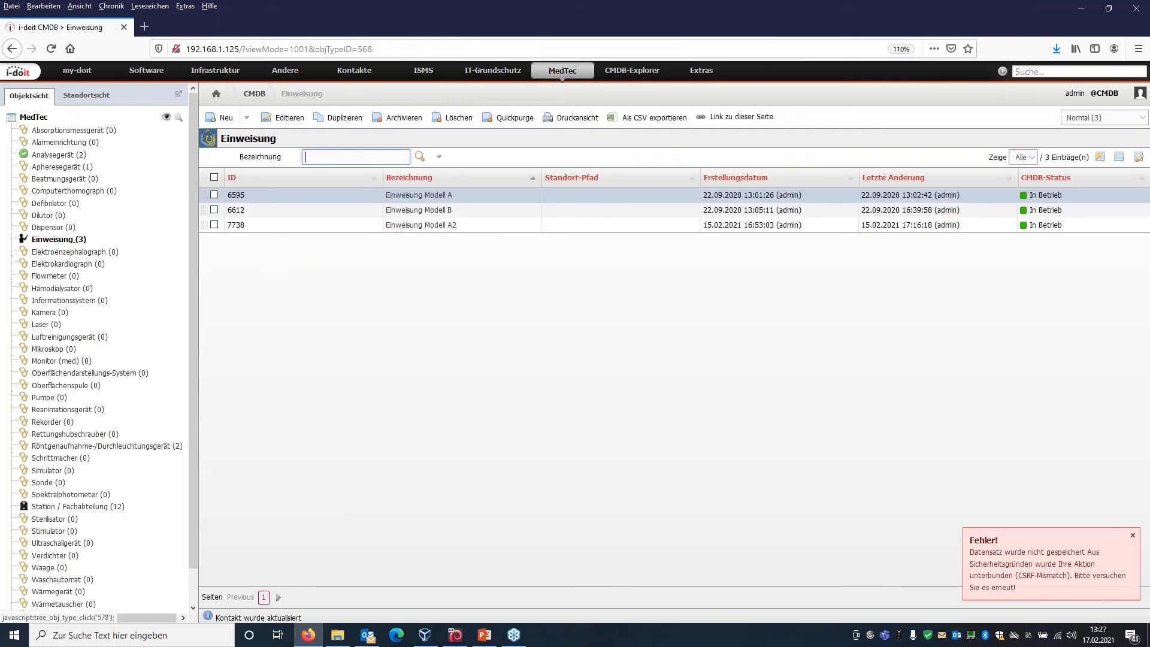
{"action": "left_click", "coordinate": [701, 72]}
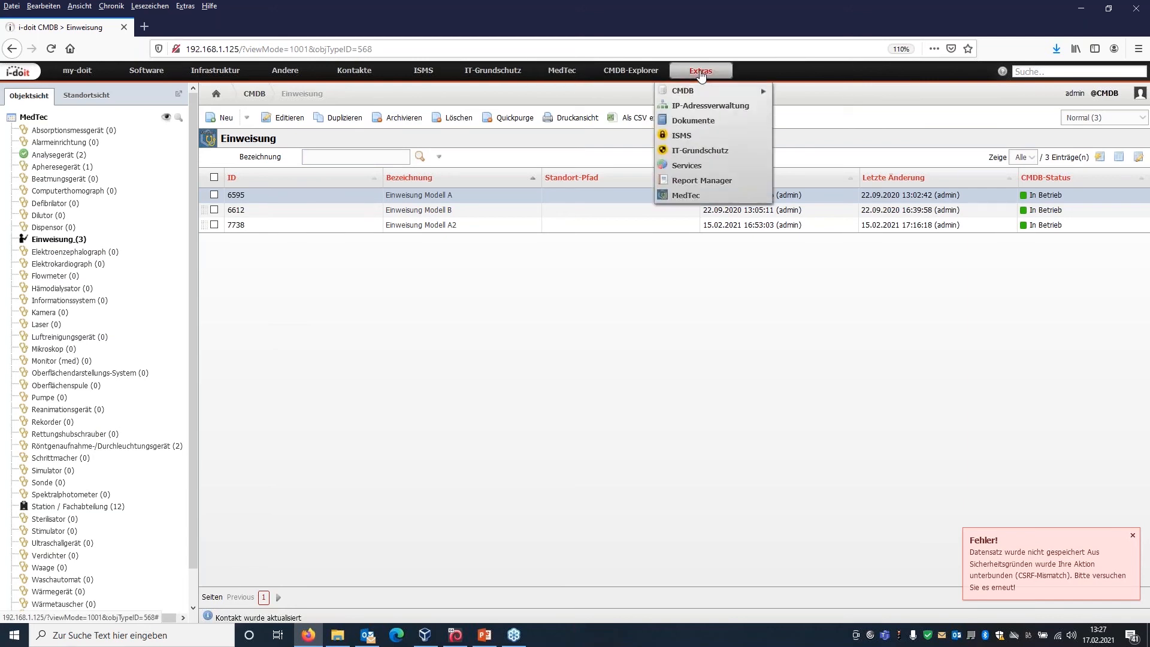
{"action": "left_click", "coordinate": [692, 196]}
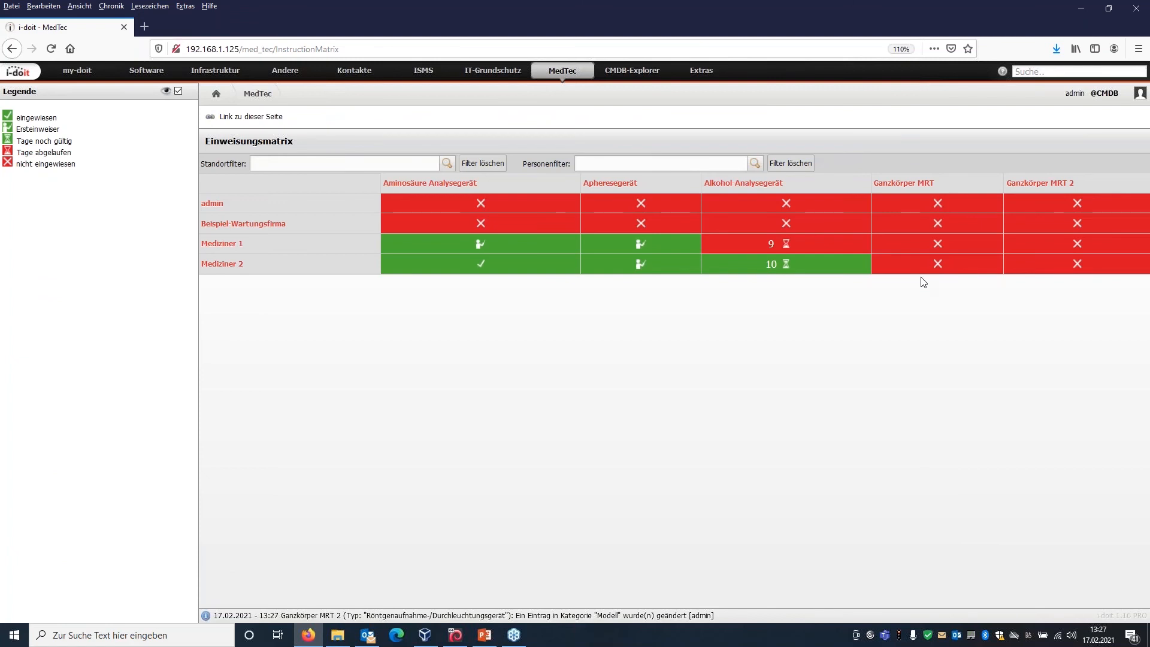
Starting from Mediziner 1's missing Ganzkörper MRT instruction in the matrix, create and save an Einweisung object titled "Einweisung Modell C".
{"action": "left_click", "coordinate": [938, 244]}
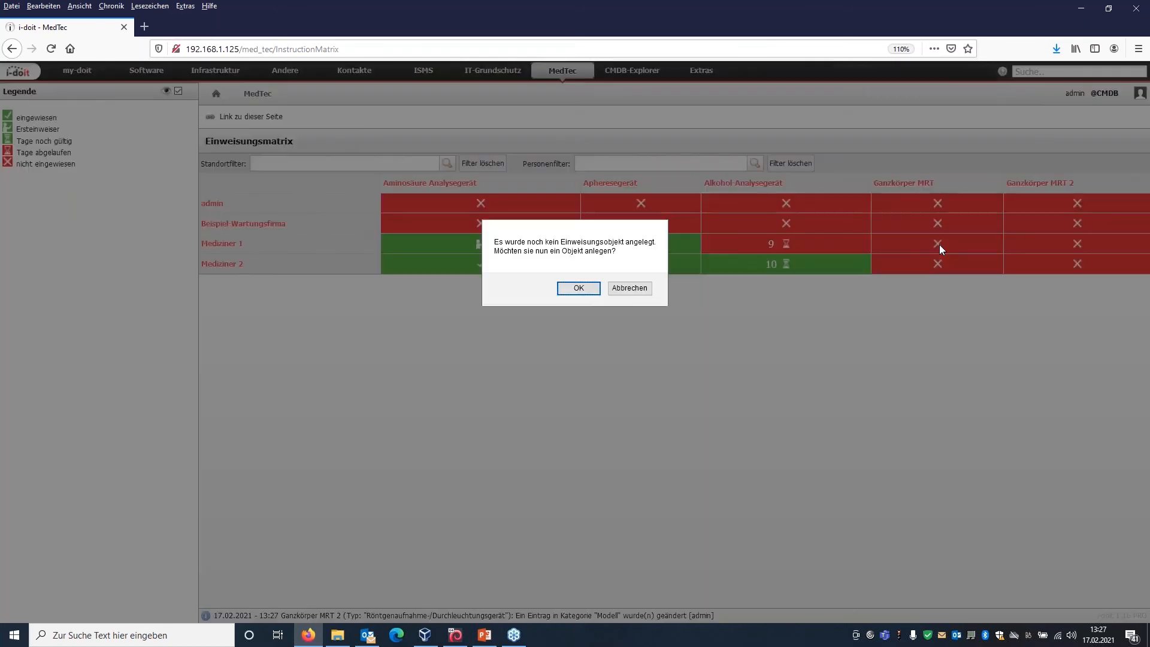
{"action": "left_click", "coordinate": [580, 289]}
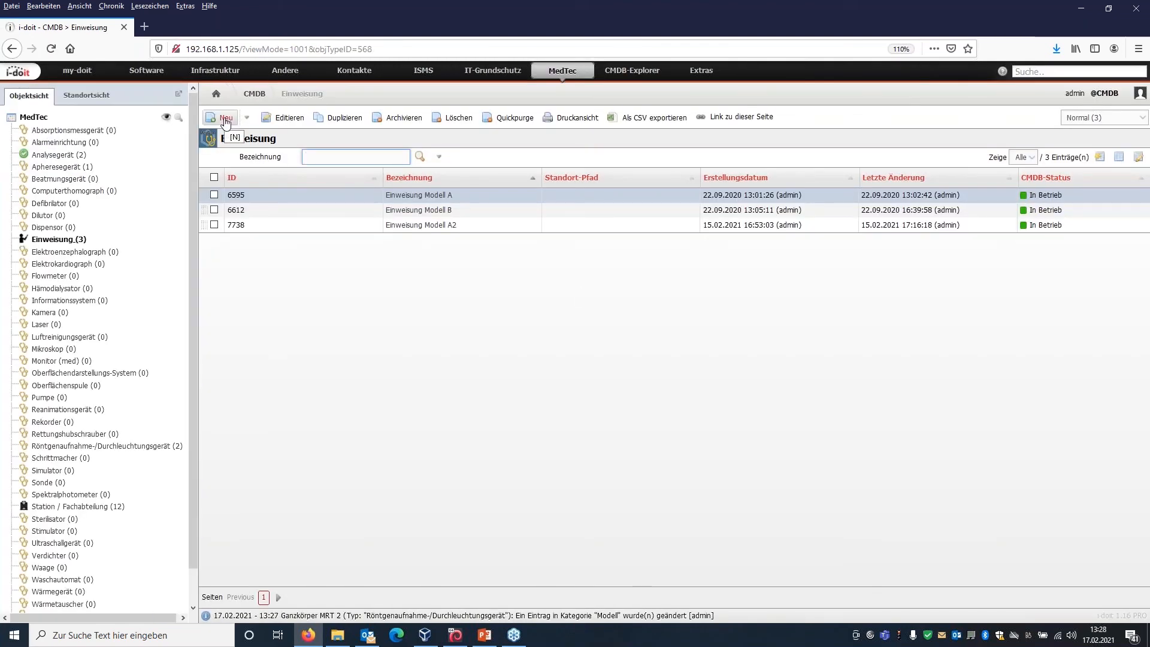
{"action": "left_click", "coordinate": [226, 118]}
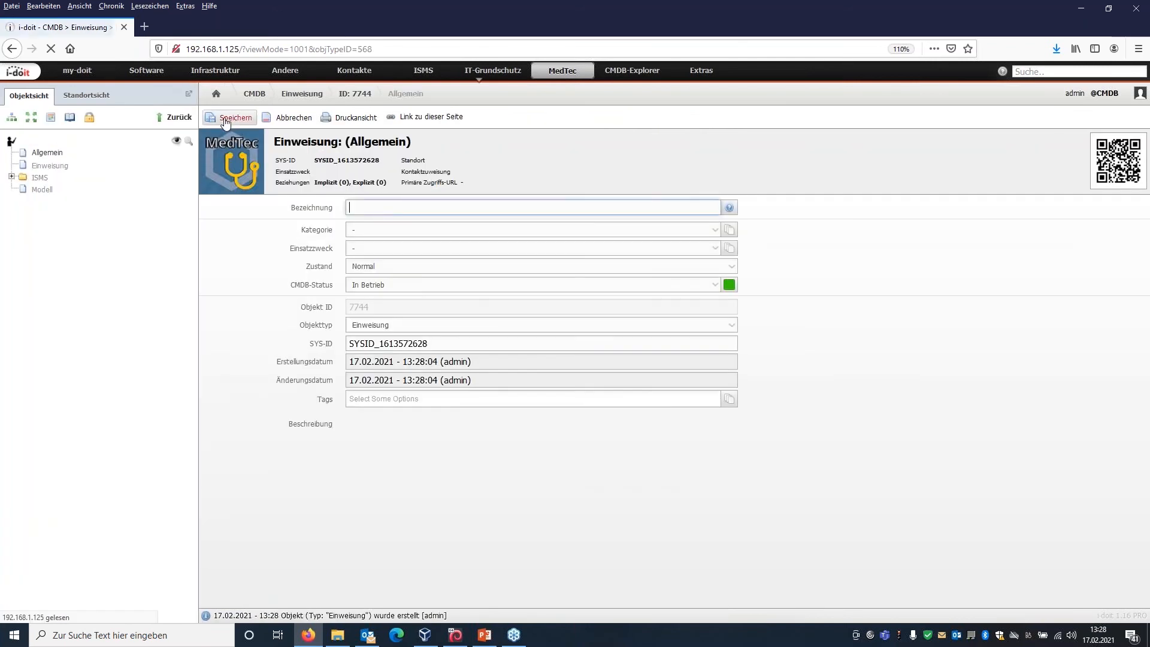
{"action": "type", "text": "Einweisung Modell C"}
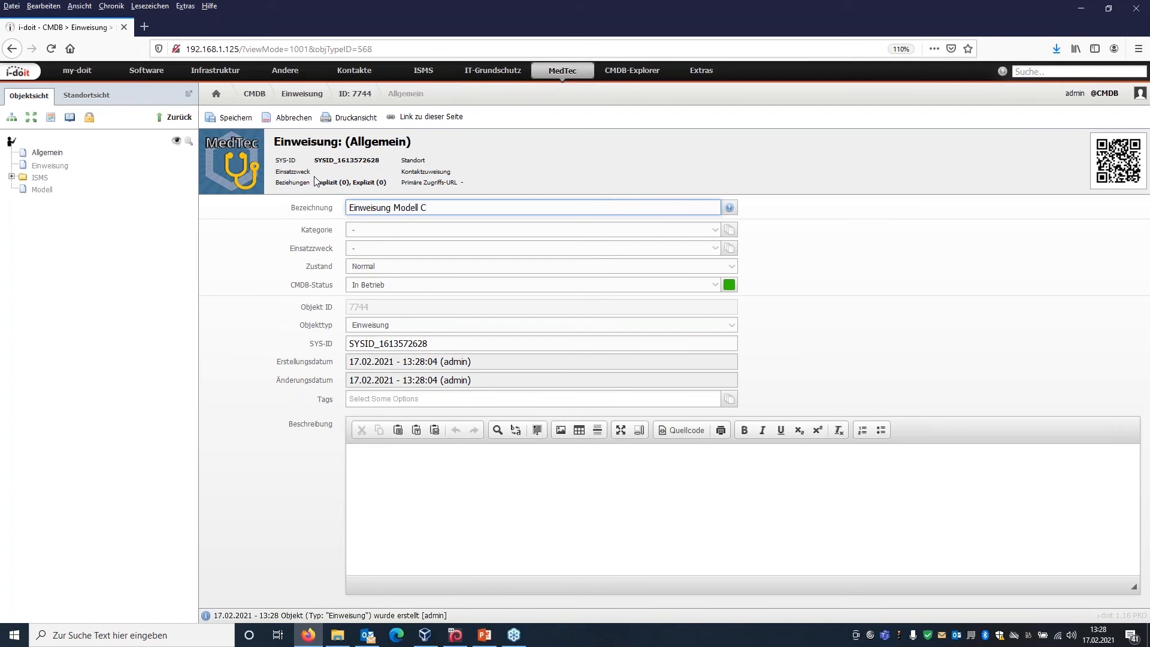
{"action": "left_click", "coordinate": [235, 118]}
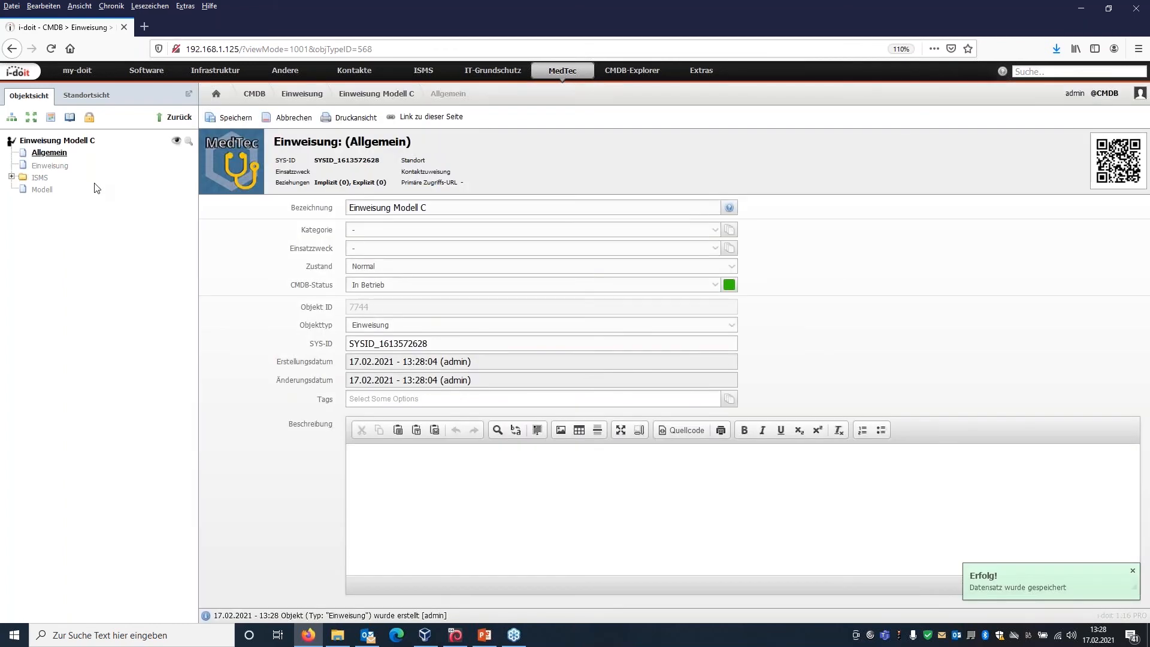
In the Modell category of Einweisung Modell C, set Hersteller to TestHersteller and Modell to TestModell C, and save.
{"action": "left_click", "coordinate": [49, 196]}
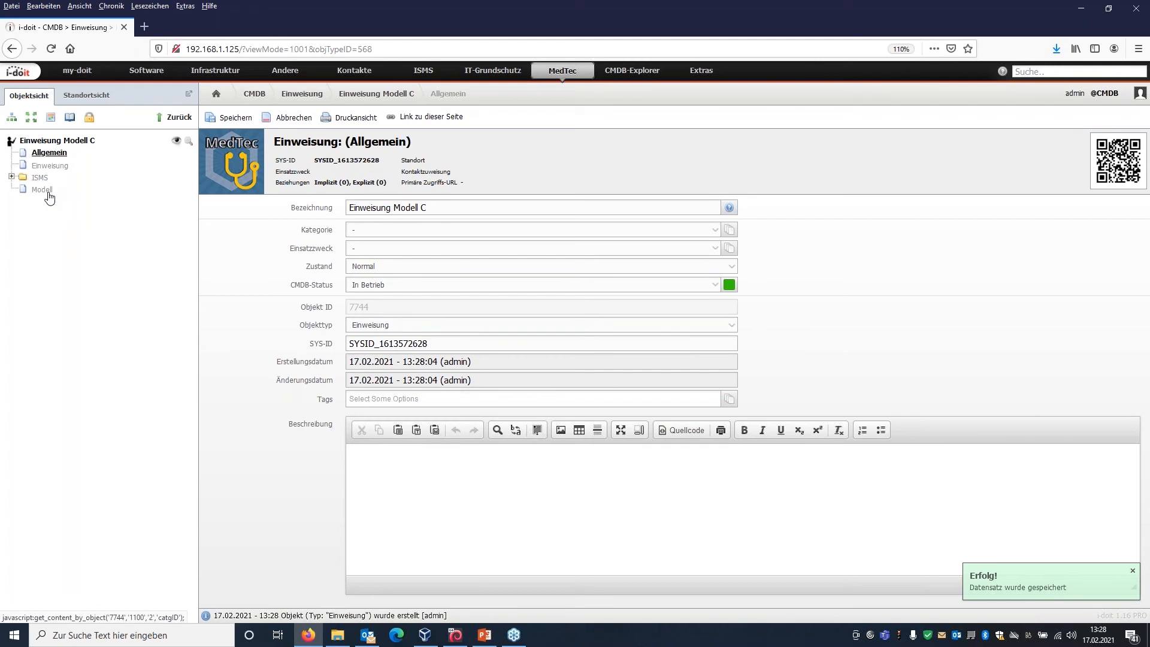
{"action": "left_click", "coordinate": [445, 214]}
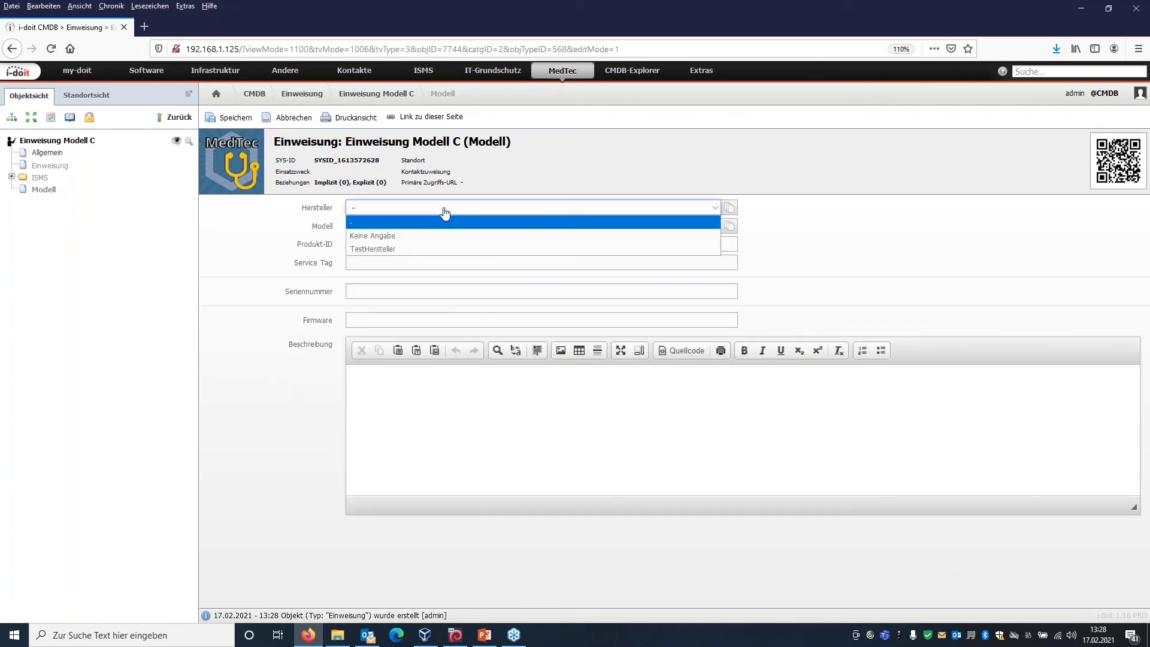
{"action": "left_click", "coordinate": [414, 248]}
{"action": "left_click", "coordinate": [422, 229]}
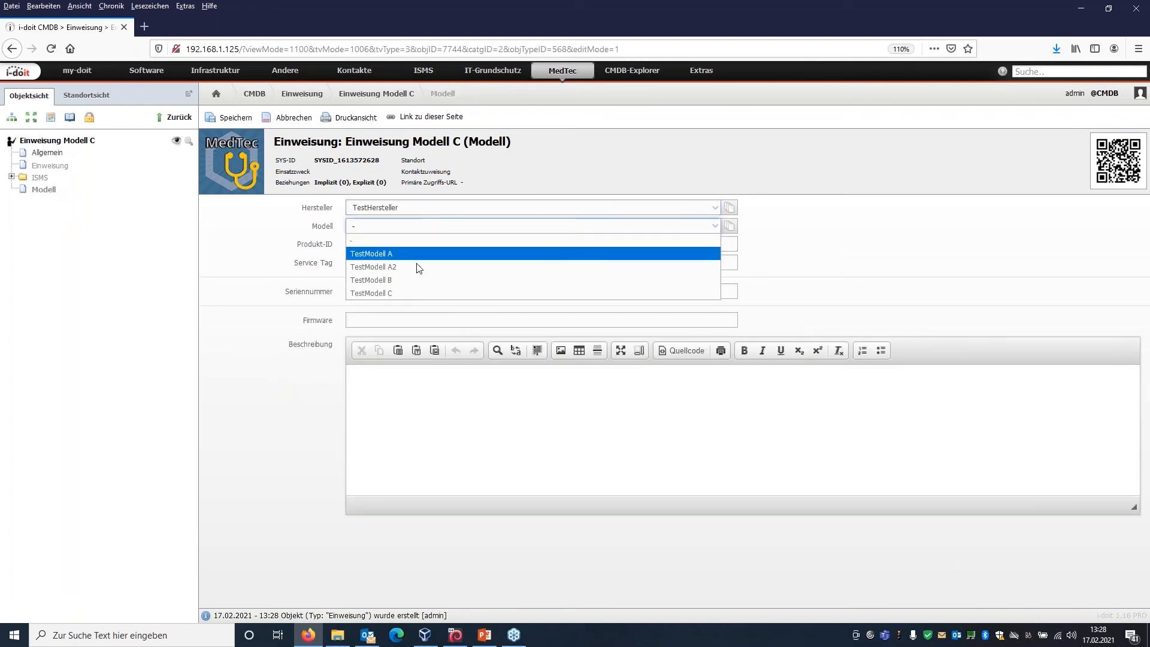
{"action": "left_click", "coordinate": [422, 296]}
{"action": "left_click", "coordinate": [233, 118]}
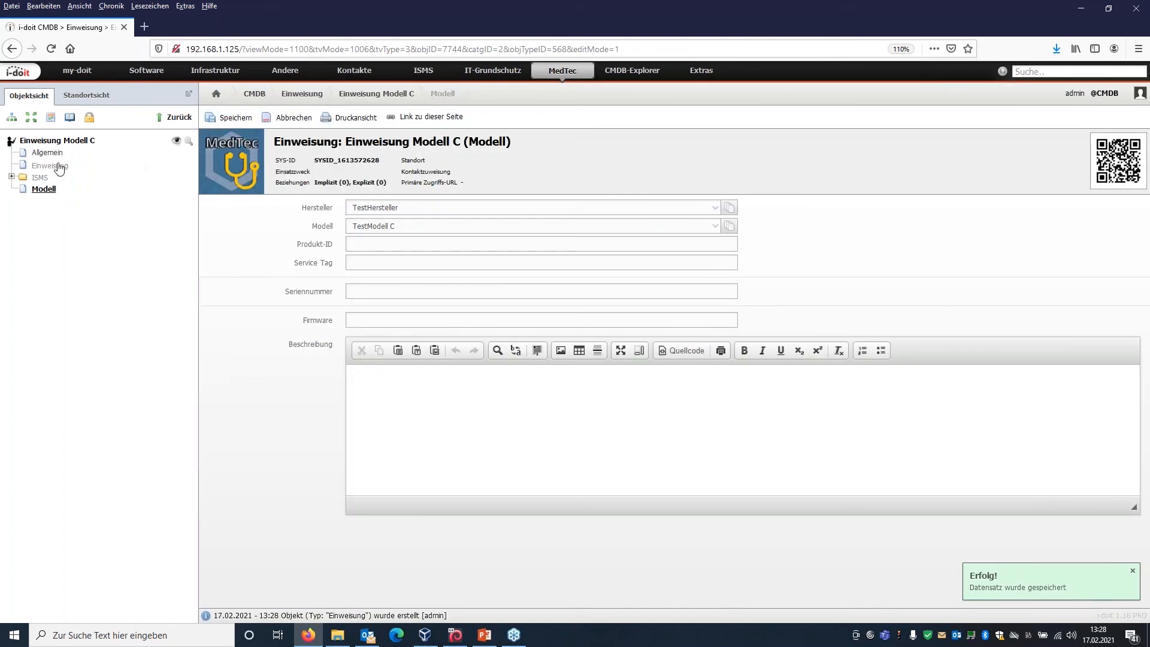
Create a new entry in the Einweisung category with Unterweiser Test-Hersteller and Datum der Unterweisung 15.02.2021.
{"action": "left_click", "coordinate": [55, 166]}
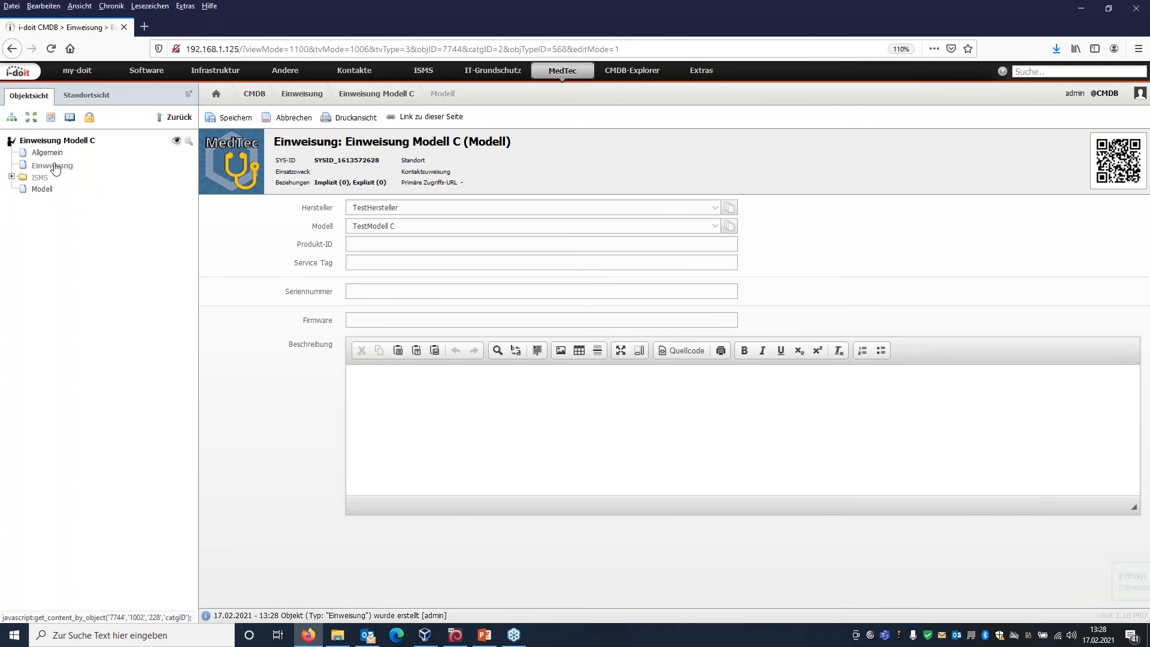
{"action": "left_click", "coordinate": [225, 119]}
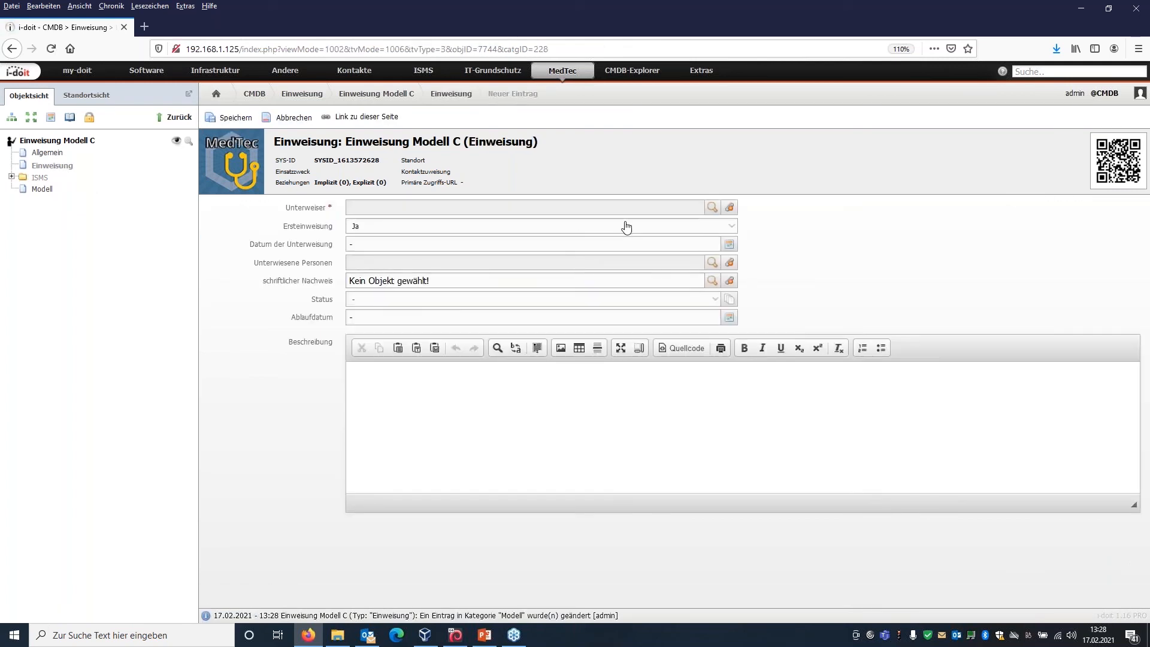
{"action": "left_click", "coordinate": [710, 209]}
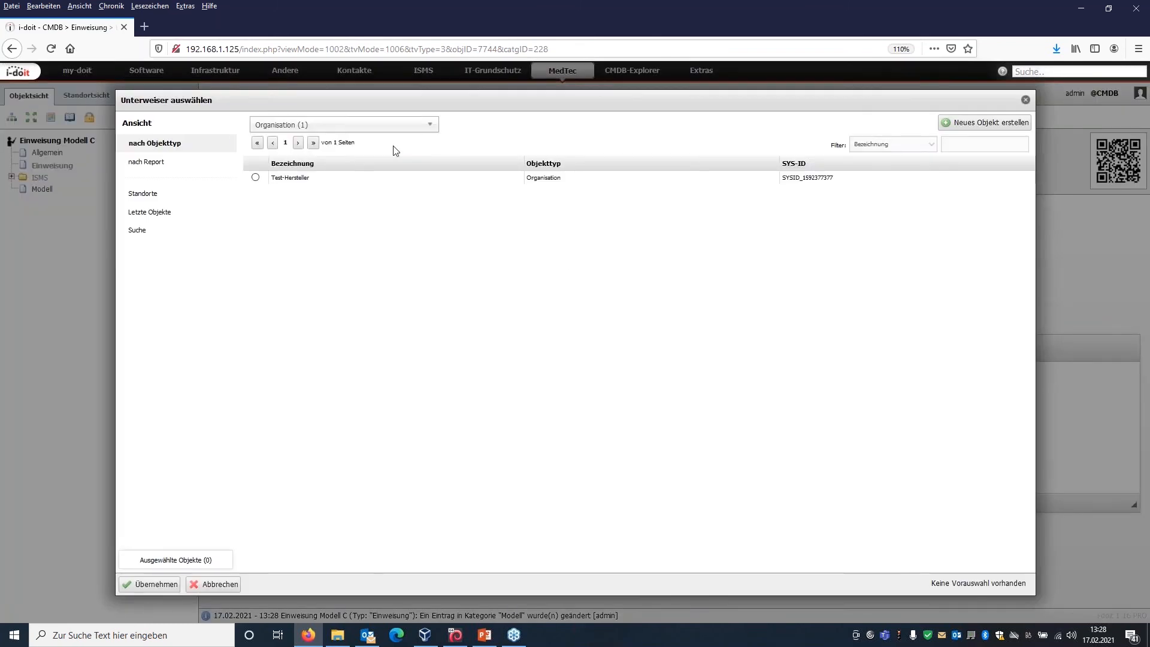
{"action": "left_click", "coordinate": [255, 177]}
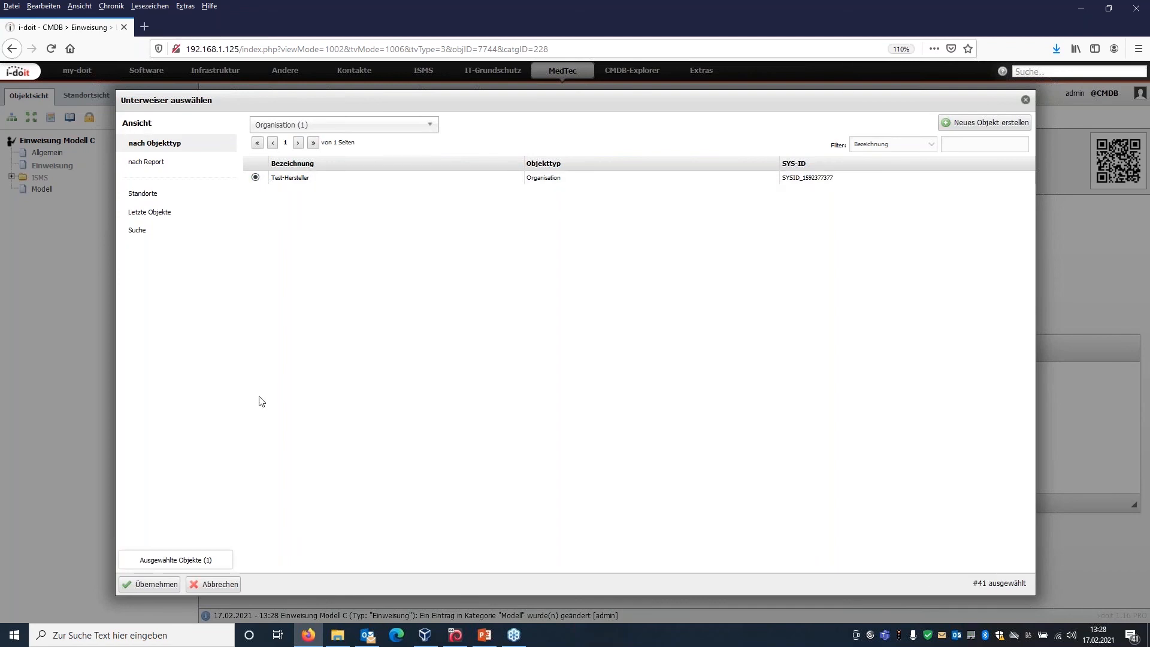
{"action": "left_click", "coordinate": [141, 585]}
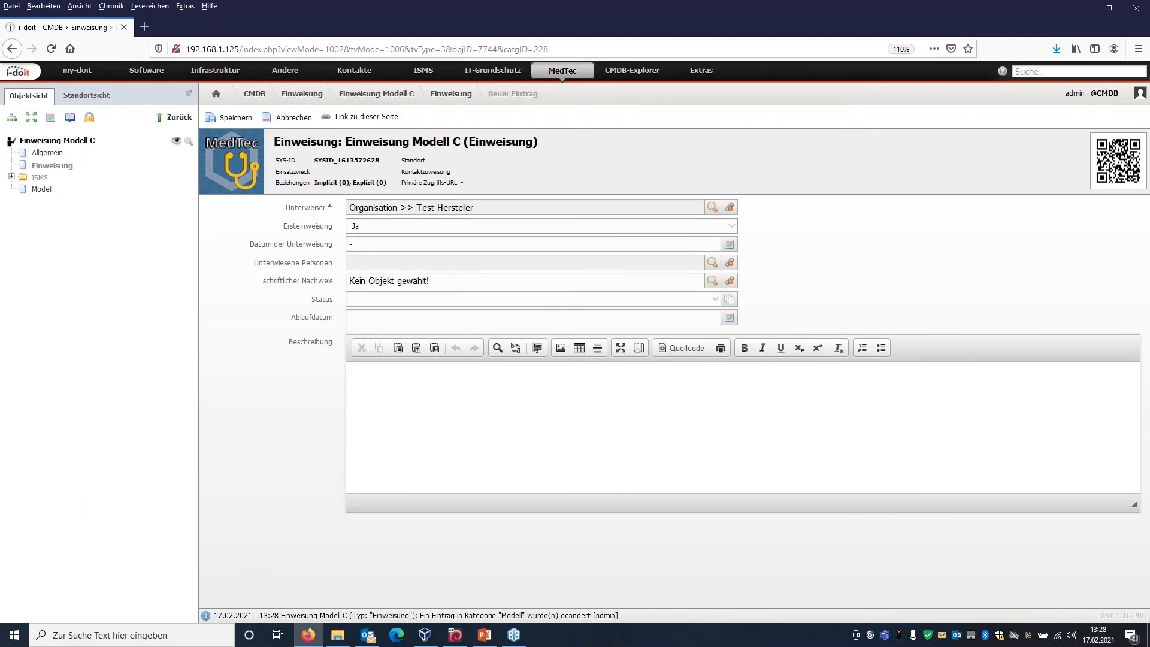
{"action": "left_click", "coordinate": [386, 244]}
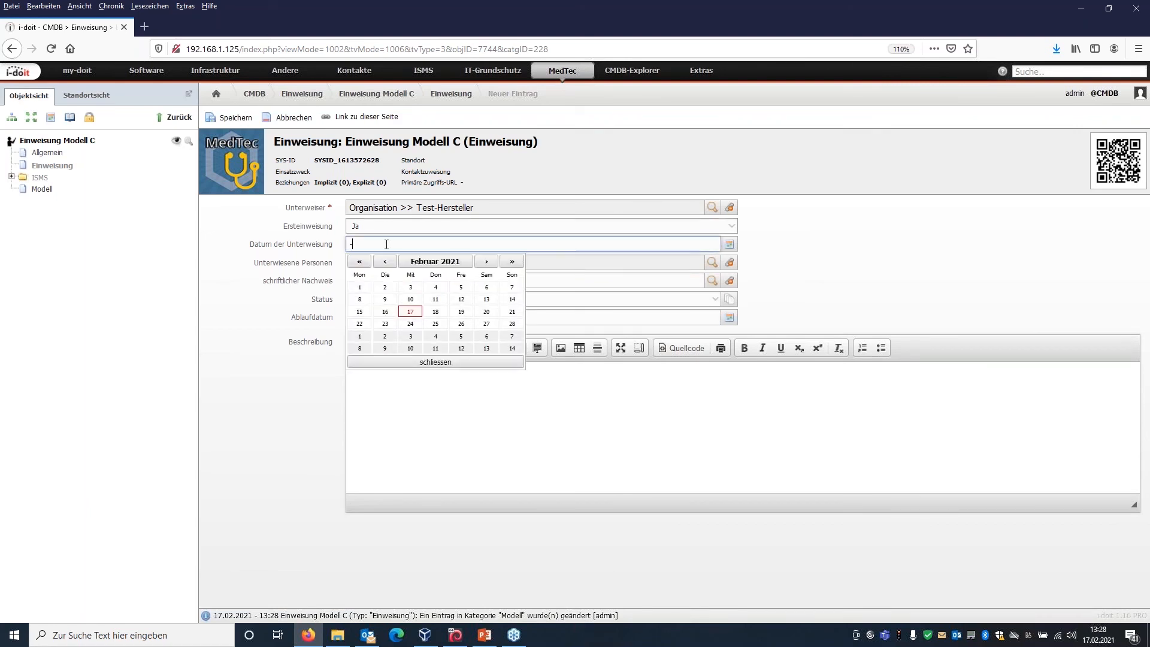
{"action": "left_click", "coordinate": [360, 312]}
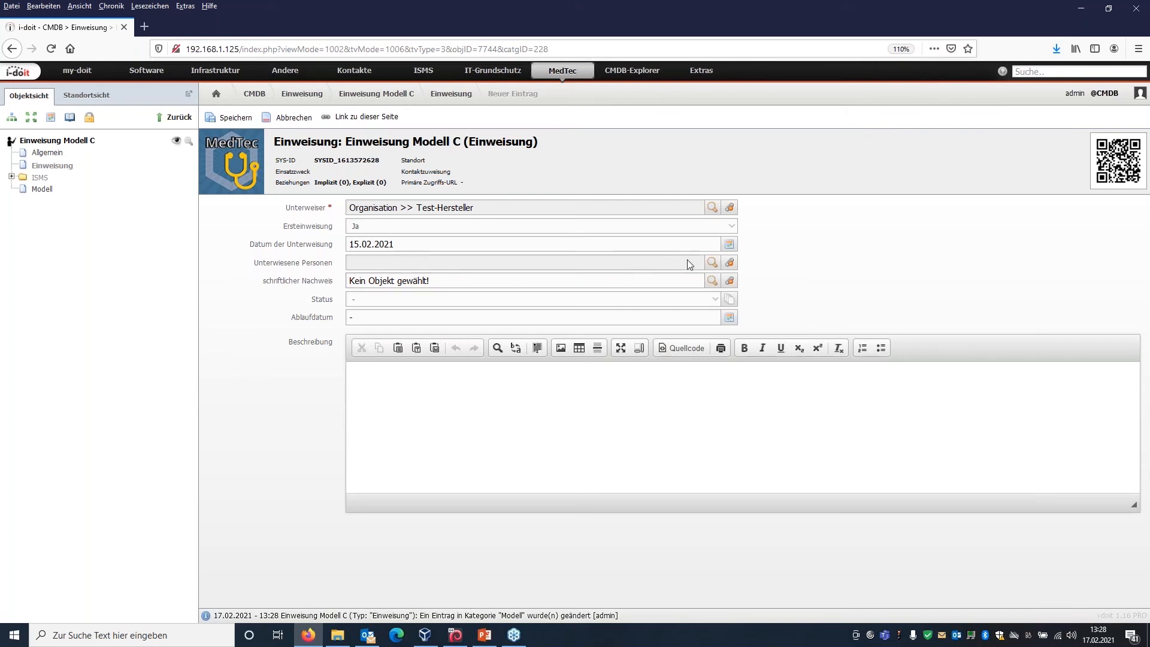
Assign Mediziner 1 and Mediziner 2 as the Unterwiesene Personen of the entry.
{"action": "left_click", "coordinate": [712, 263]}
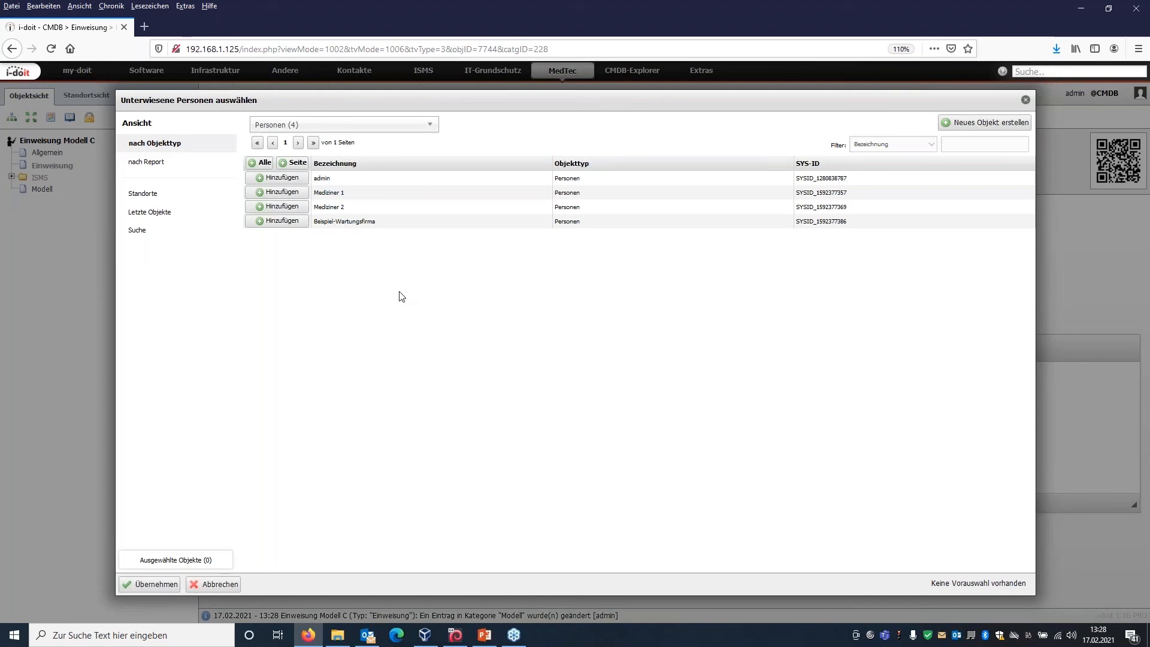
{"action": "left_click", "coordinate": [279, 192]}
{"action": "left_click", "coordinate": [282, 207]}
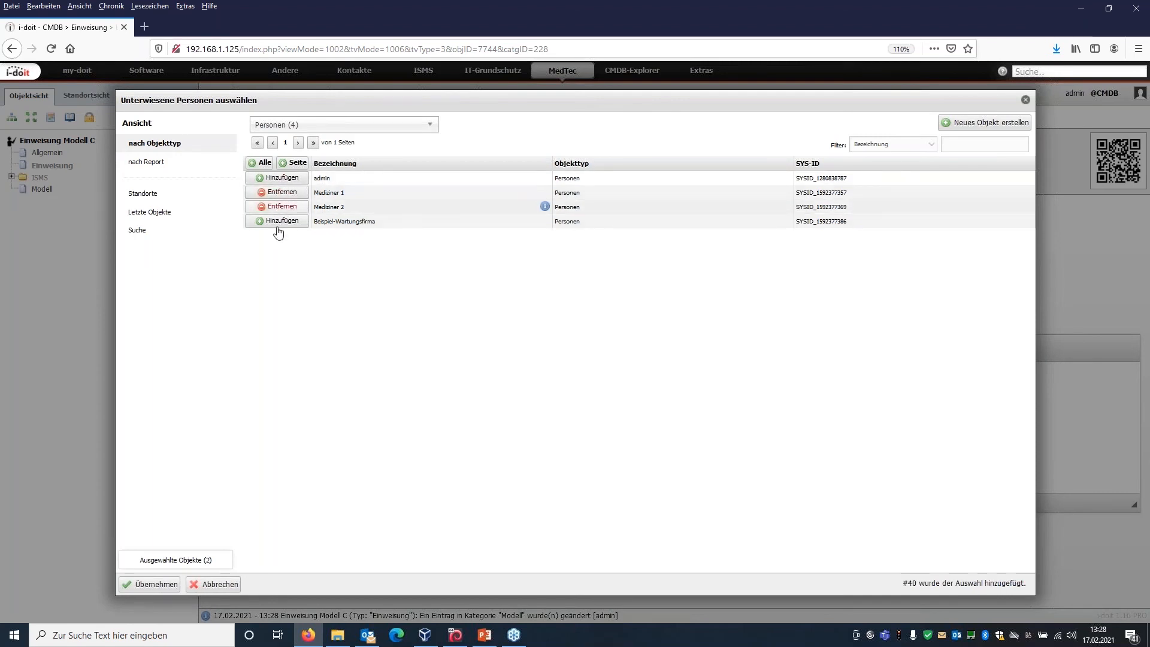
{"action": "left_click", "coordinate": [157, 584]}
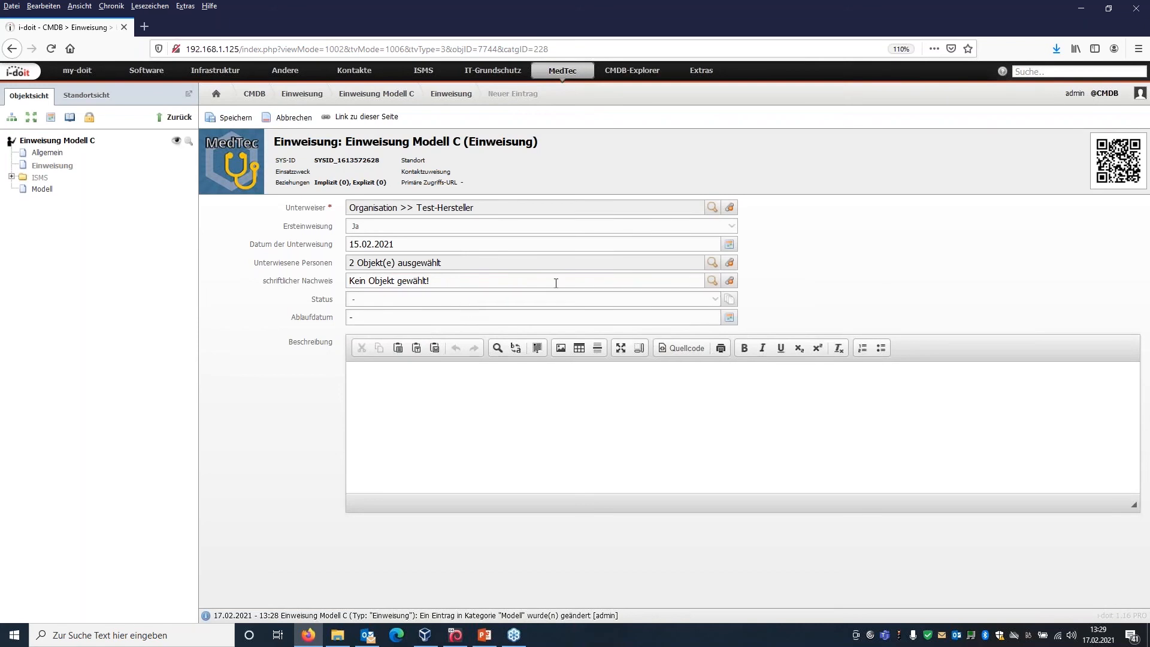
Attach the Ersteinweisung file as schriftlicher Nachweis, set Status to durchgeführt, leave Ablaufdatum empty, and save the entry.
{"action": "left_click", "coordinate": [713, 280]}
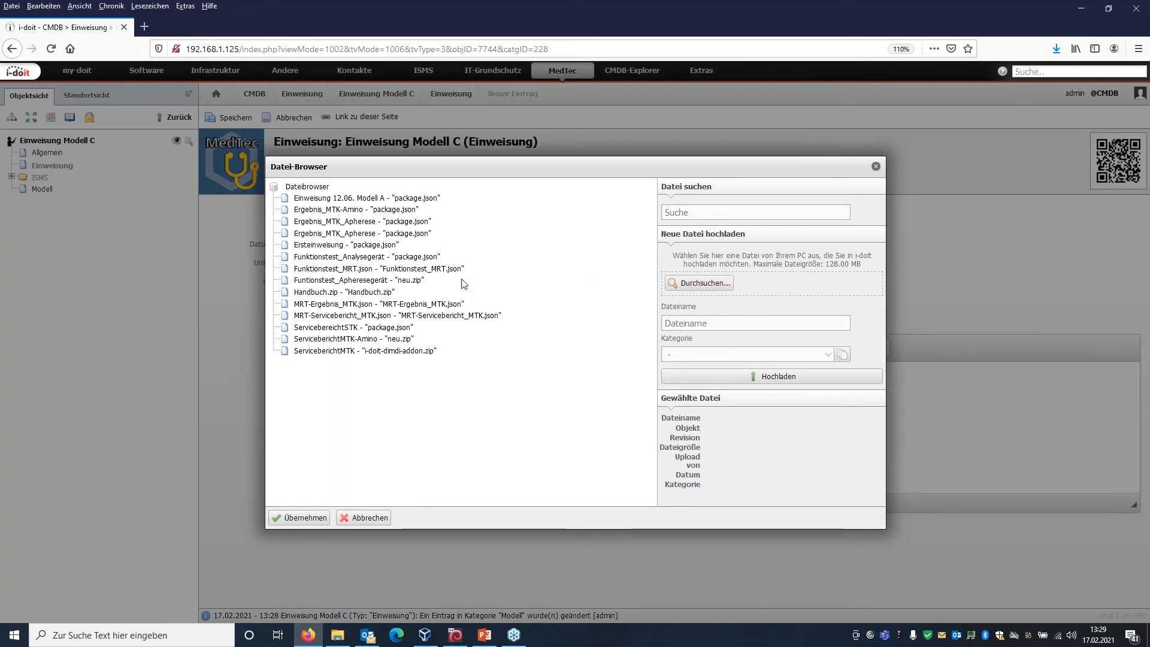
{"action": "left_click", "coordinate": [347, 247]}
{"action": "left_click", "coordinate": [317, 519]}
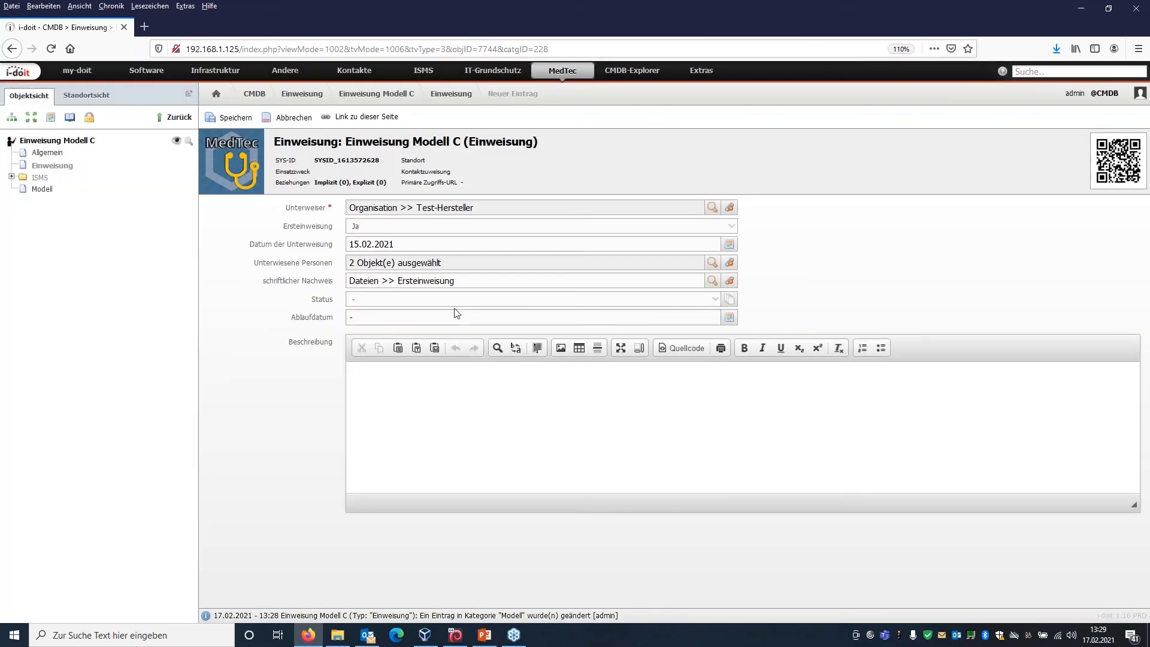
{"action": "left_click", "coordinate": [463, 301]}
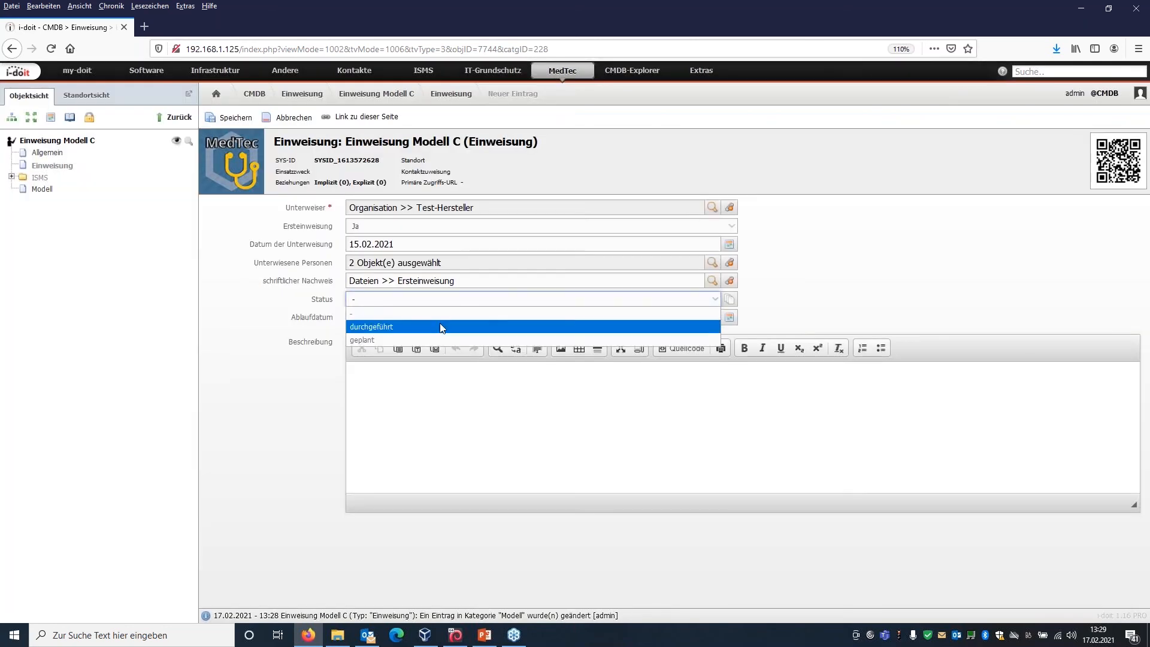
{"action": "left_click", "coordinate": [441, 327]}
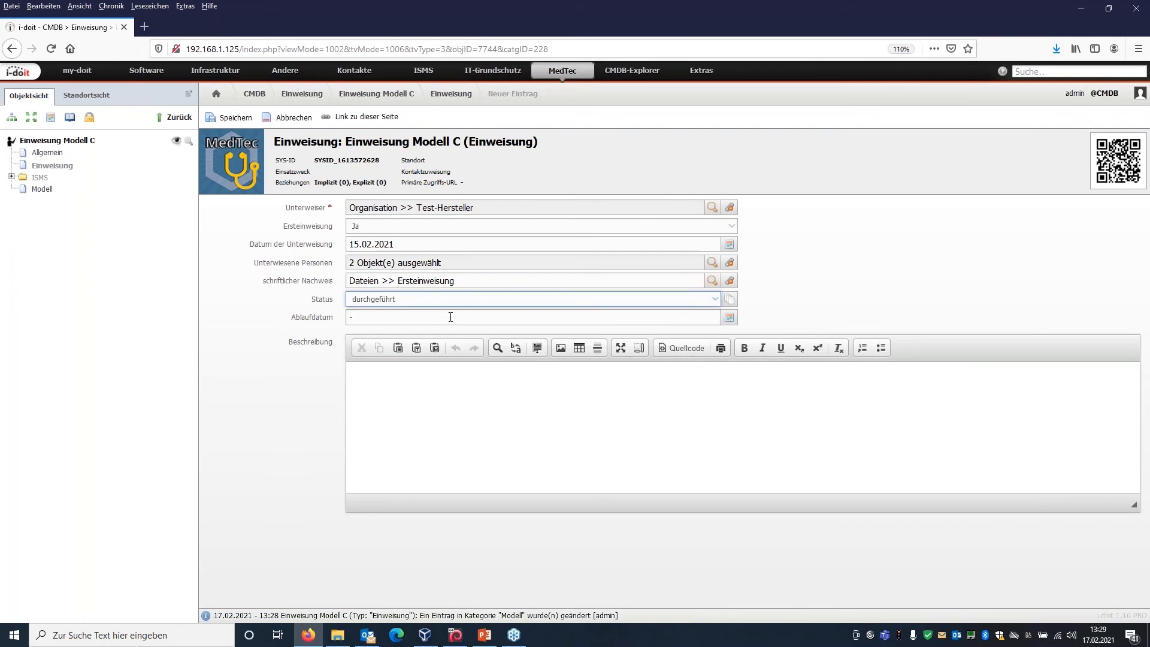
{"action": "left_click", "coordinate": [451, 315]}
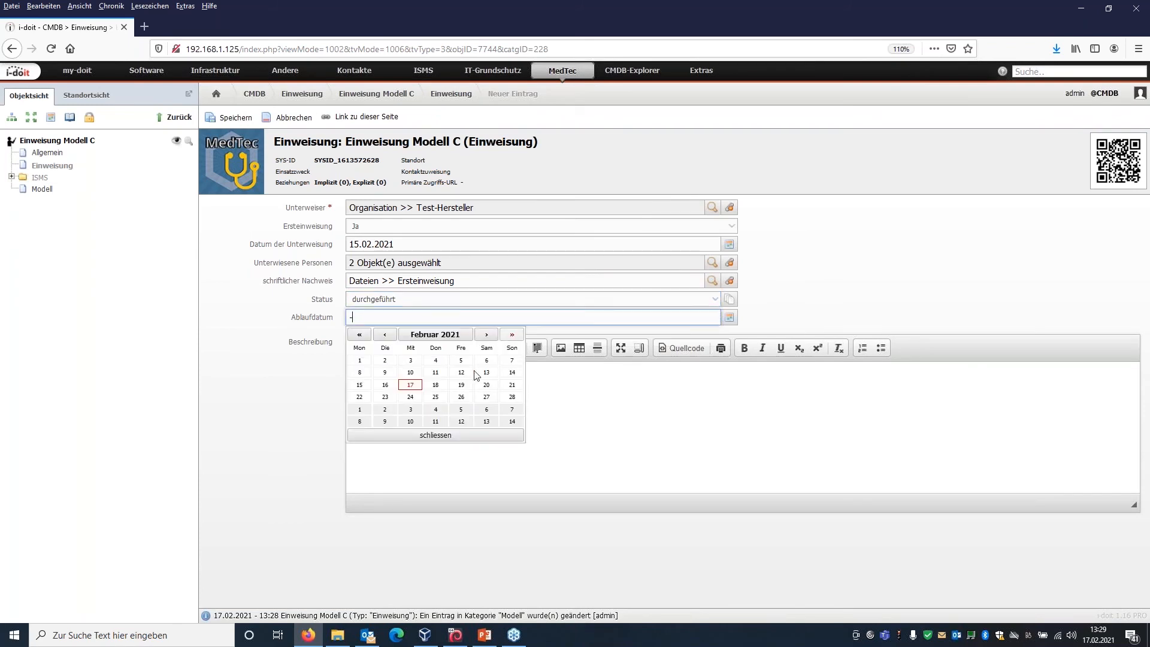
{"action": "left_click", "coordinate": [439, 438]}
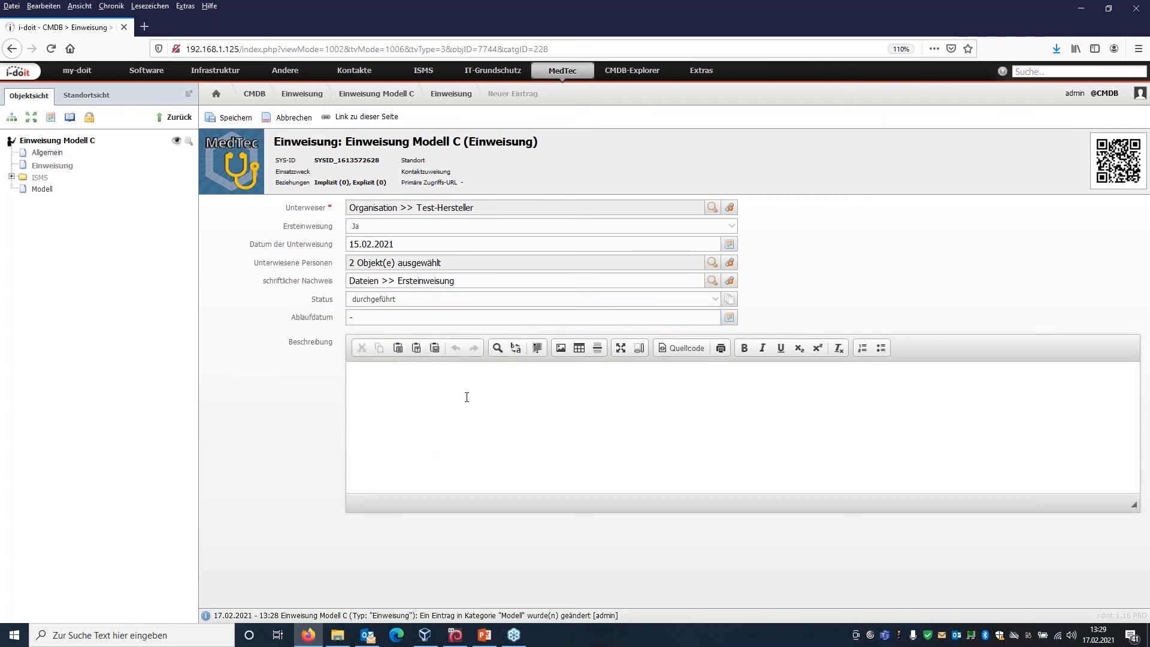
{"action": "left_click", "coordinate": [234, 125]}
Open the MedTec Einweisungsmatrix and check the instruction status of the Ganzkörper MRT devices against the legend's Ersteinweiser symbol.
{"action": "left_click", "coordinate": [703, 76]}
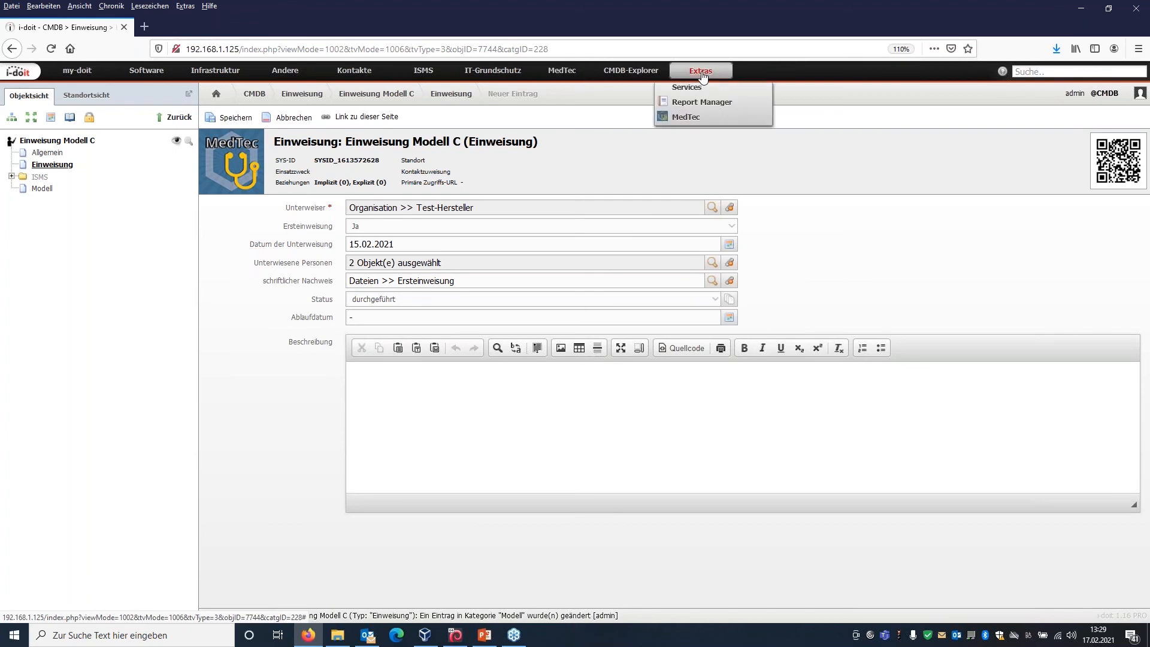
{"action": "left_click", "coordinate": [689, 196]}
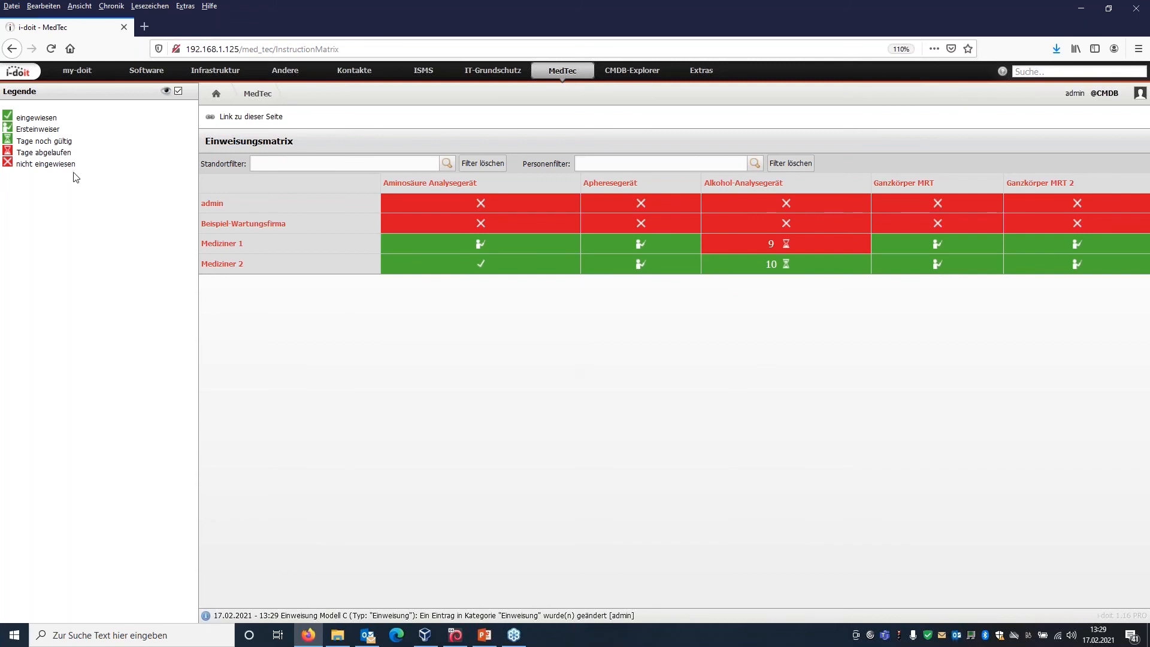
{"action": "left_click_drag", "start_coordinate": [21, 130], "coordinate": [55, 130]}
{"action": "left_click", "coordinate": [59, 132]}
From the matrix, open the Ganzkörper MRT device and view its report of associated instructions (zugehörige Einweisung).
{"action": "left_click", "coordinate": [915, 187]}
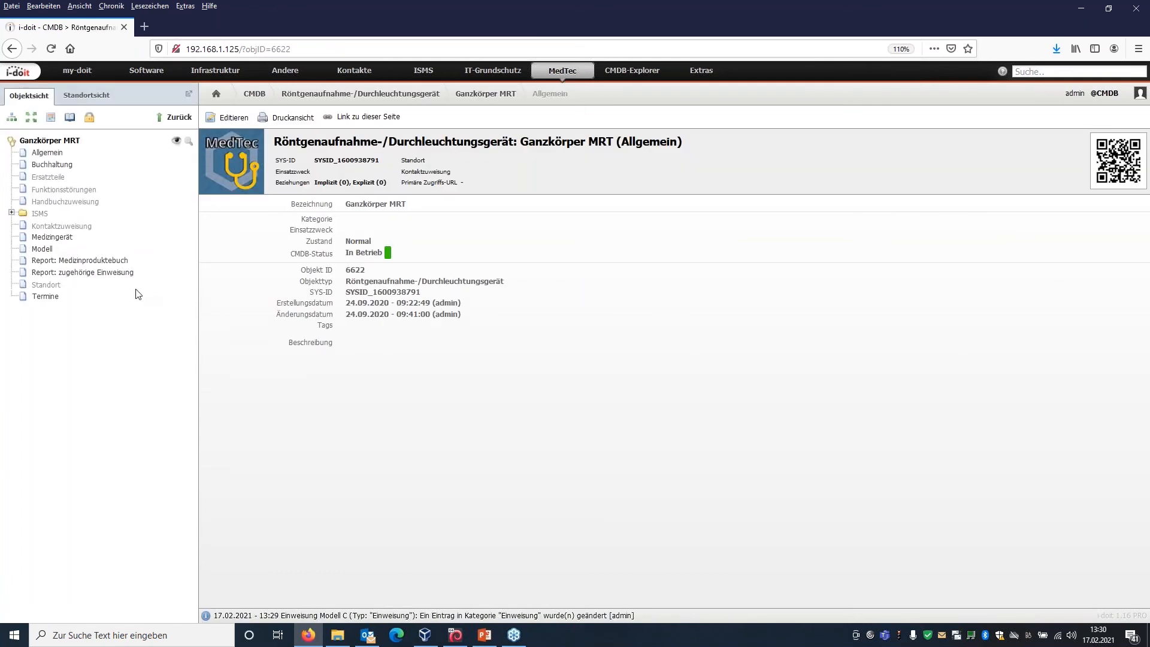
{"action": "left_click", "coordinate": [94, 276]}
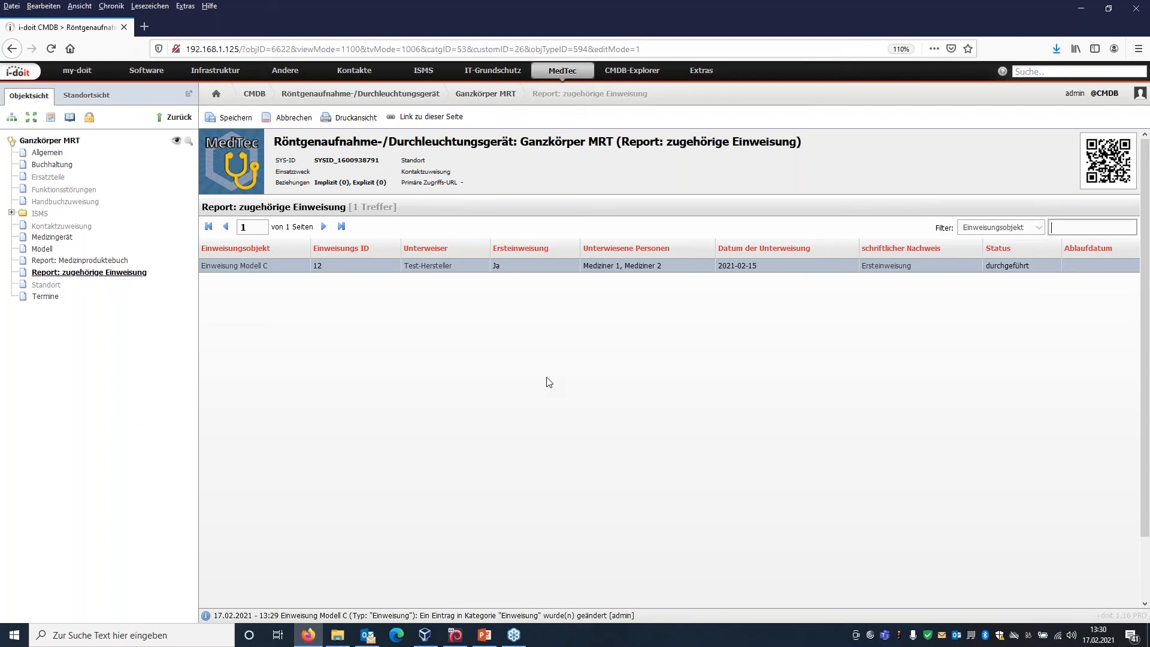
{"action": "left_click", "coordinate": [441, 350]}
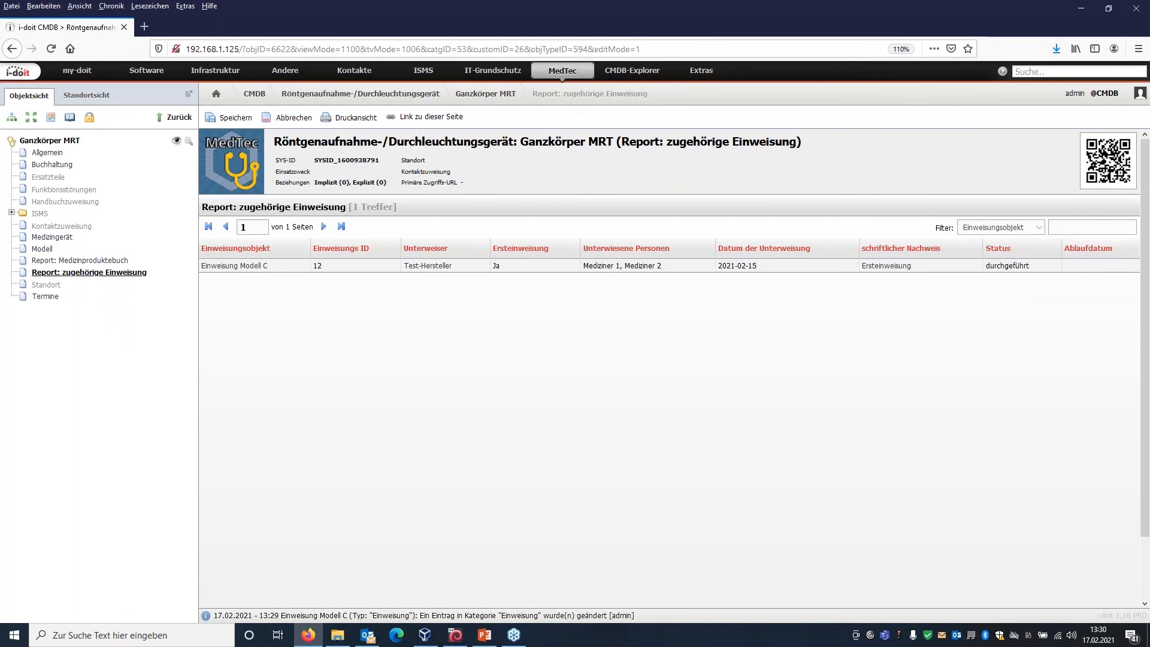
Open Ganzkörper MRT 2 from the Röntgenaufnahme-/Durchleuchtungsgerät list and start a new entry in its Termine category.
{"action": "left_click", "coordinate": [410, 99]}
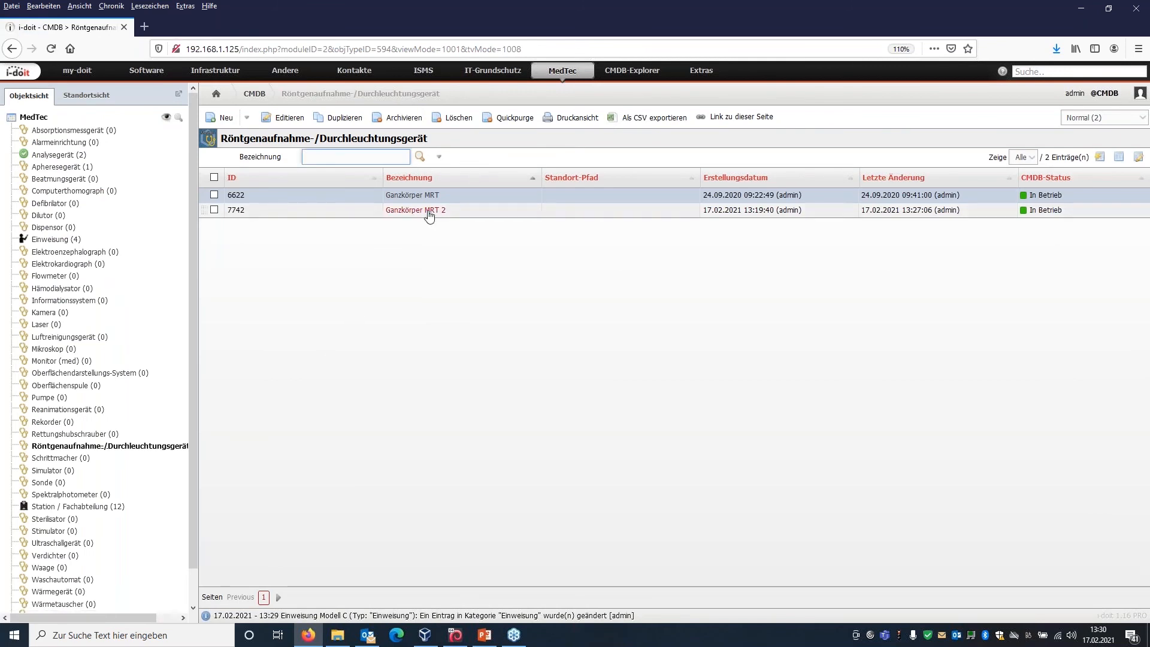
{"action": "left_click", "coordinate": [429, 214]}
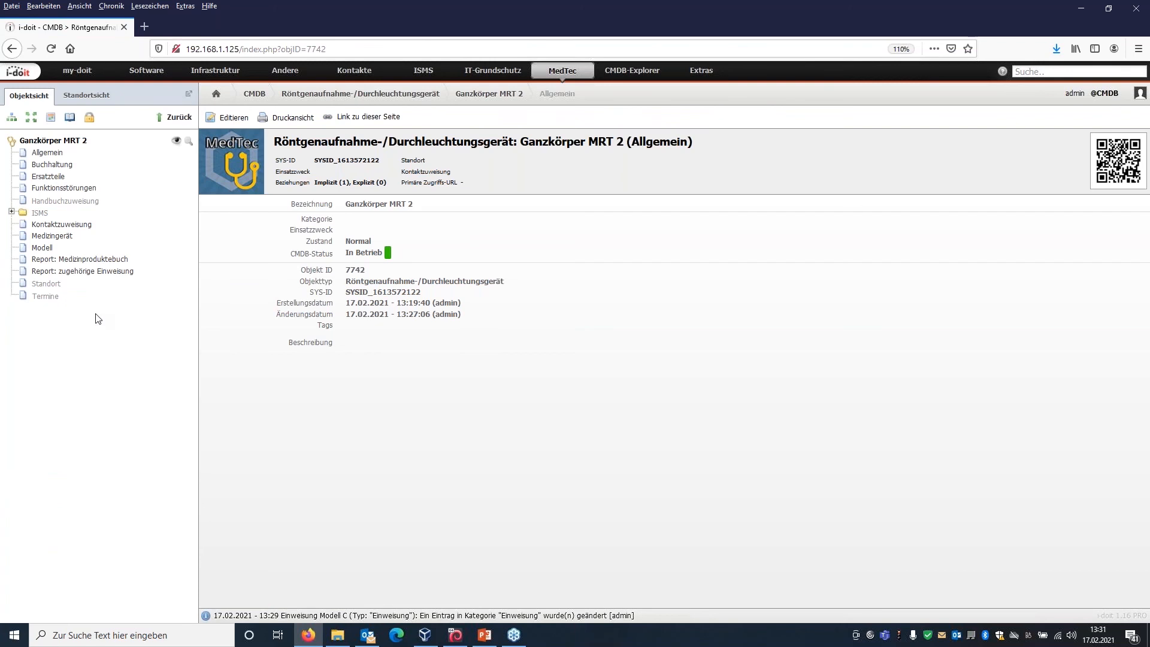
{"action": "left_click", "coordinate": [51, 298]}
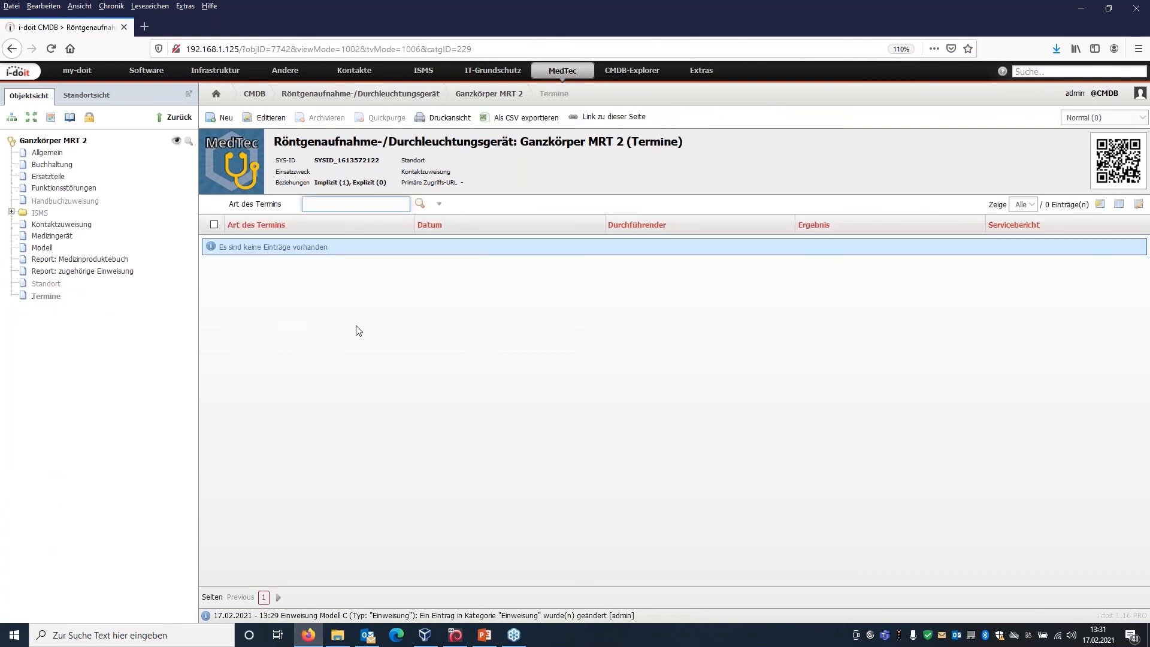
{"action": "left_click", "coordinate": [225, 119]}
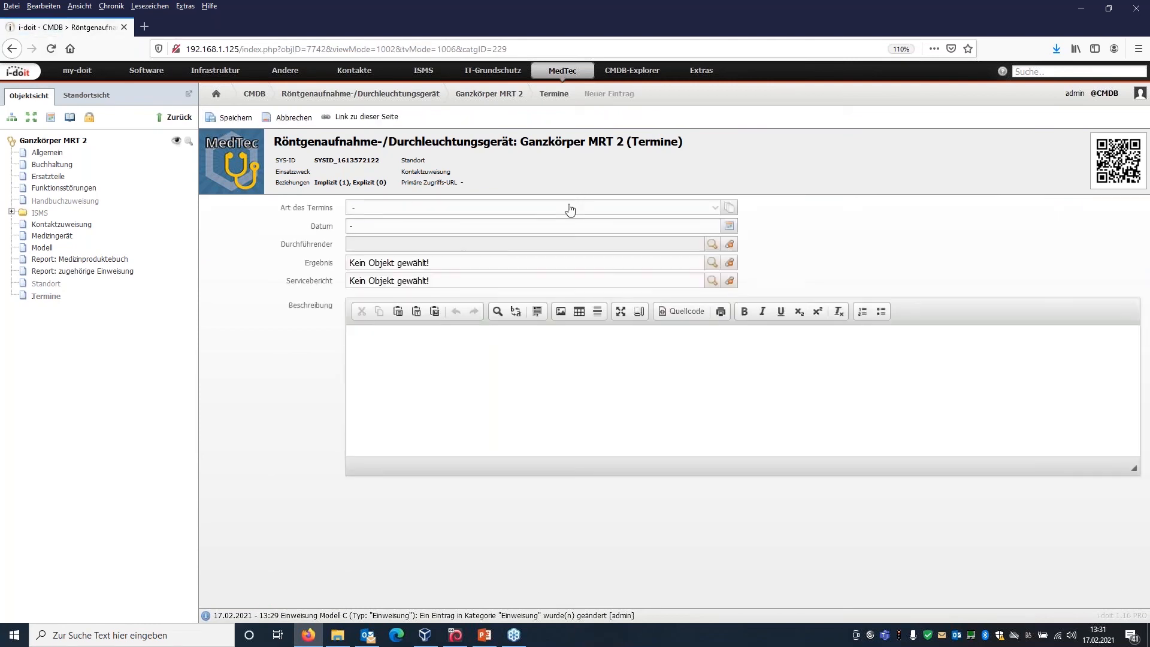
Set Art des Termins to Messtechnische Kontrolle, Datum to 15.02.2021 and Durchführender to Test-Hersteller.
{"action": "left_click", "coordinate": [570, 209]}
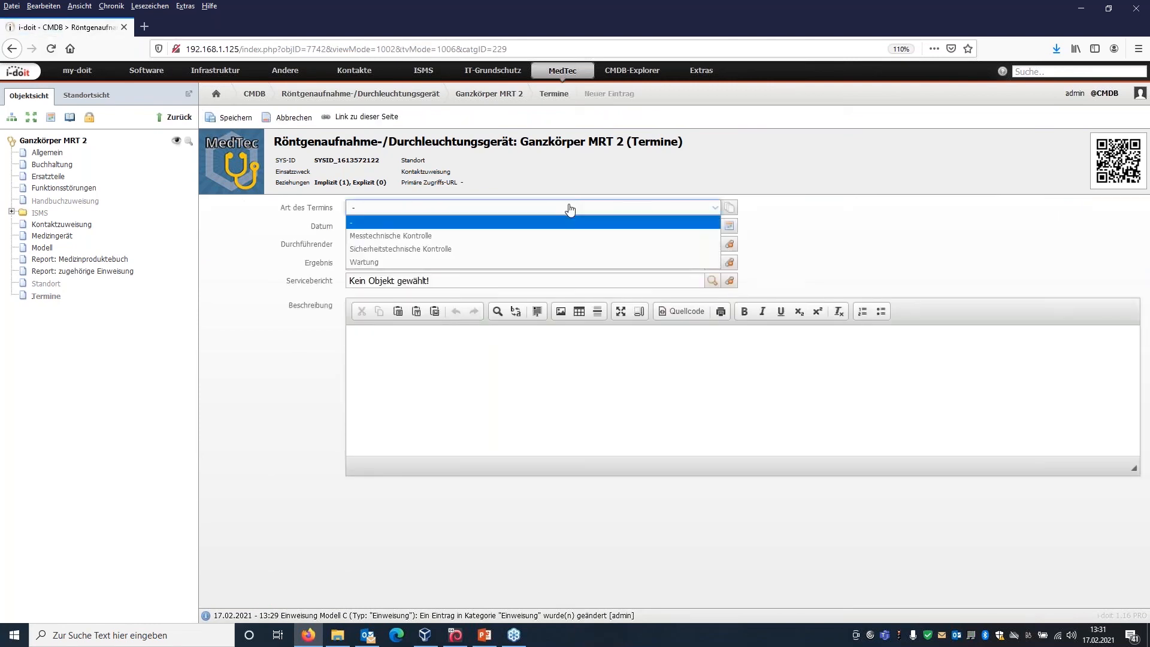
{"action": "left_click", "coordinate": [510, 239]}
{"action": "left_click", "coordinate": [605, 225]}
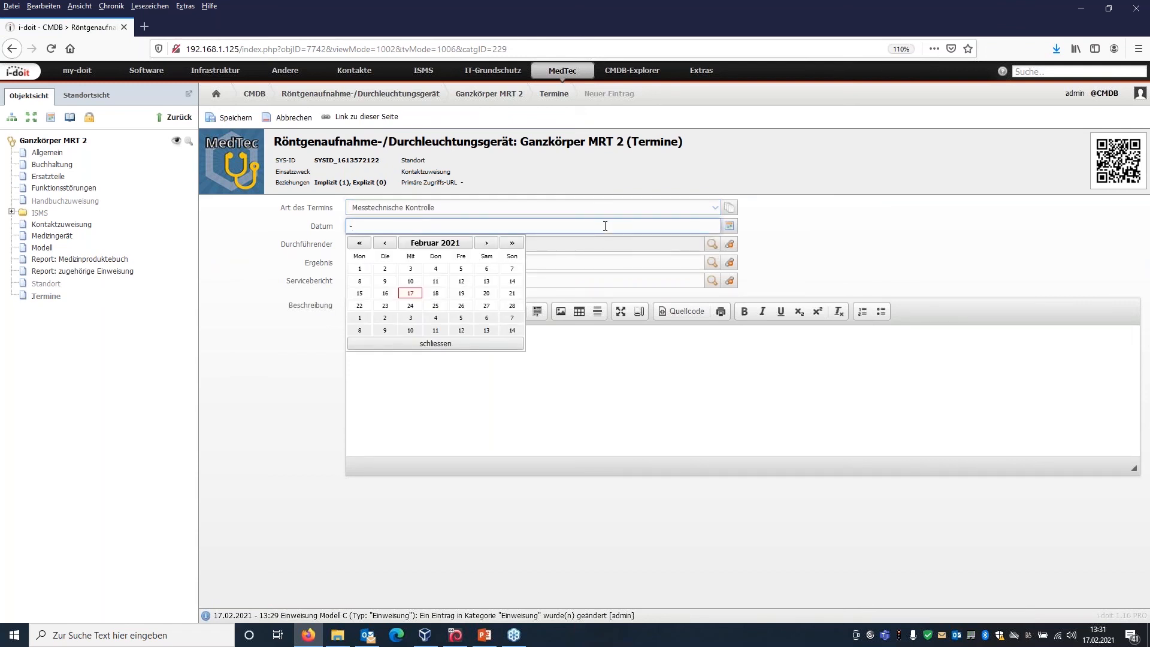
{"action": "left_click", "coordinate": [360, 294]}
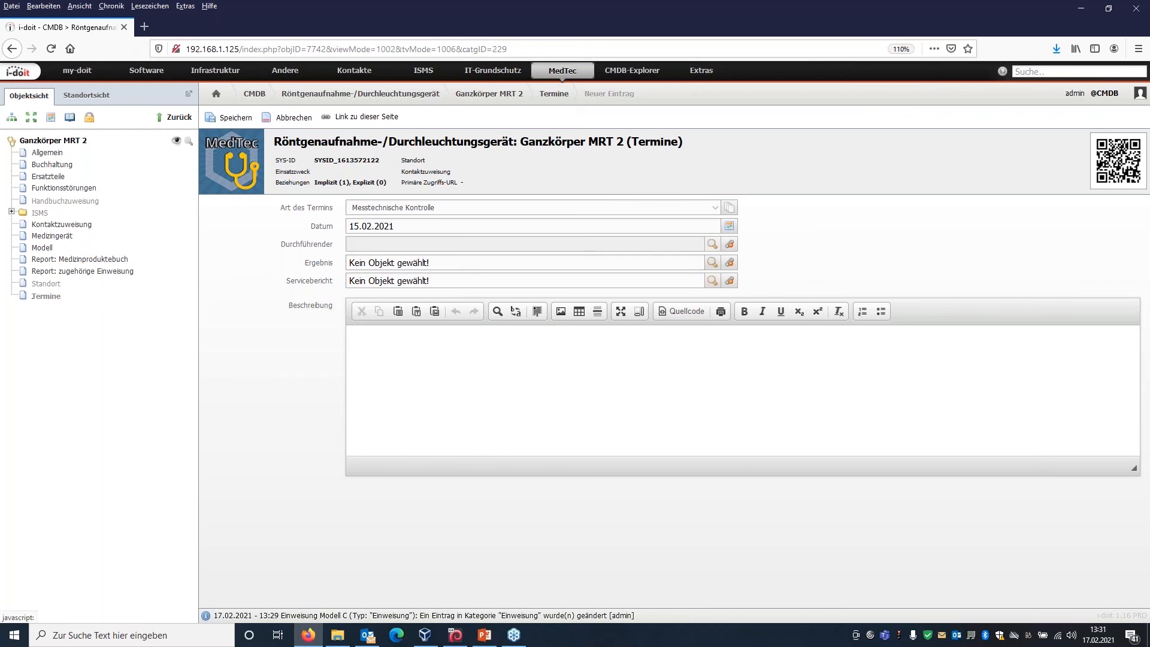
{"action": "left_click", "coordinate": [712, 243]}
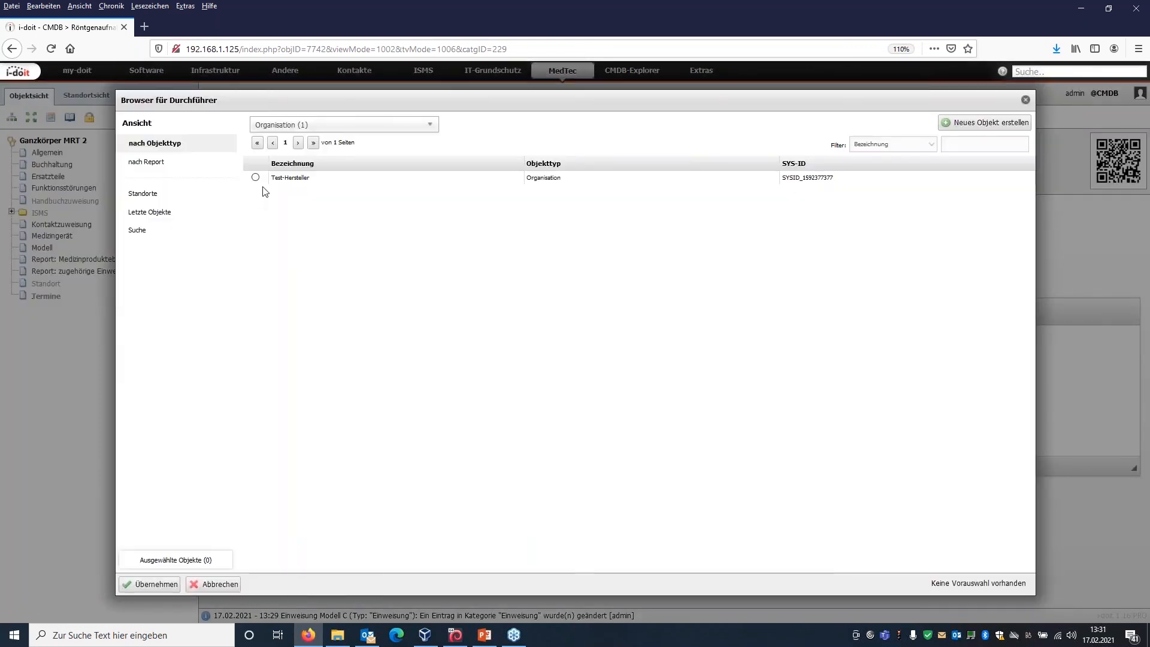
{"action": "left_click", "coordinate": [255, 177]}
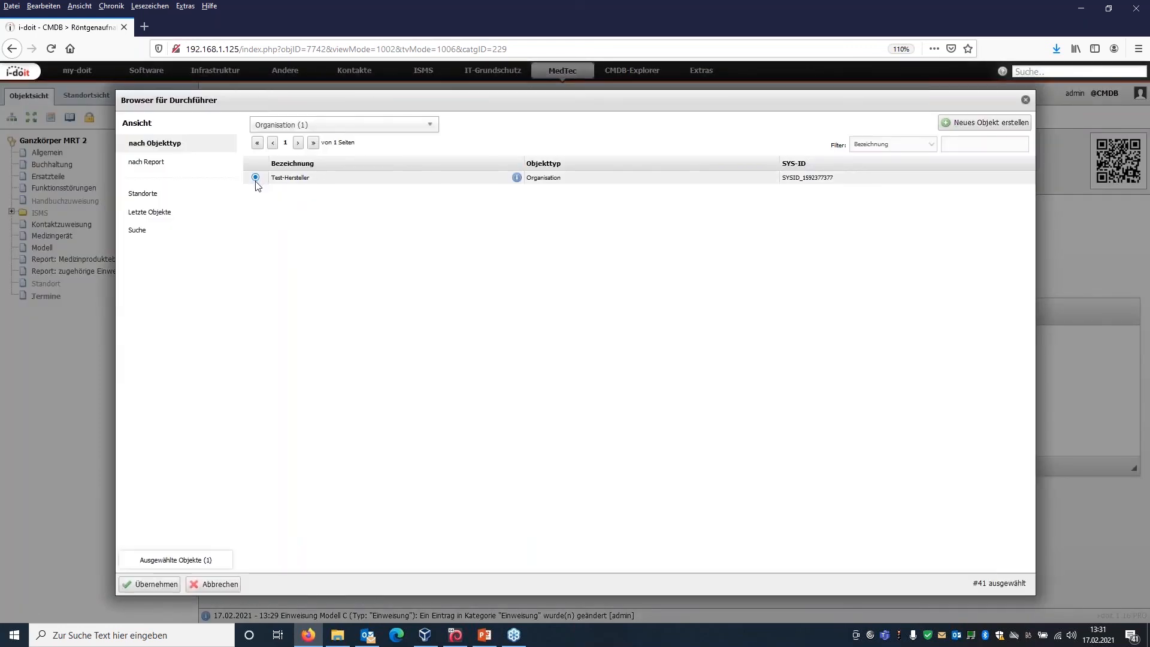
{"action": "left_click", "coordinate": [151, 584]}
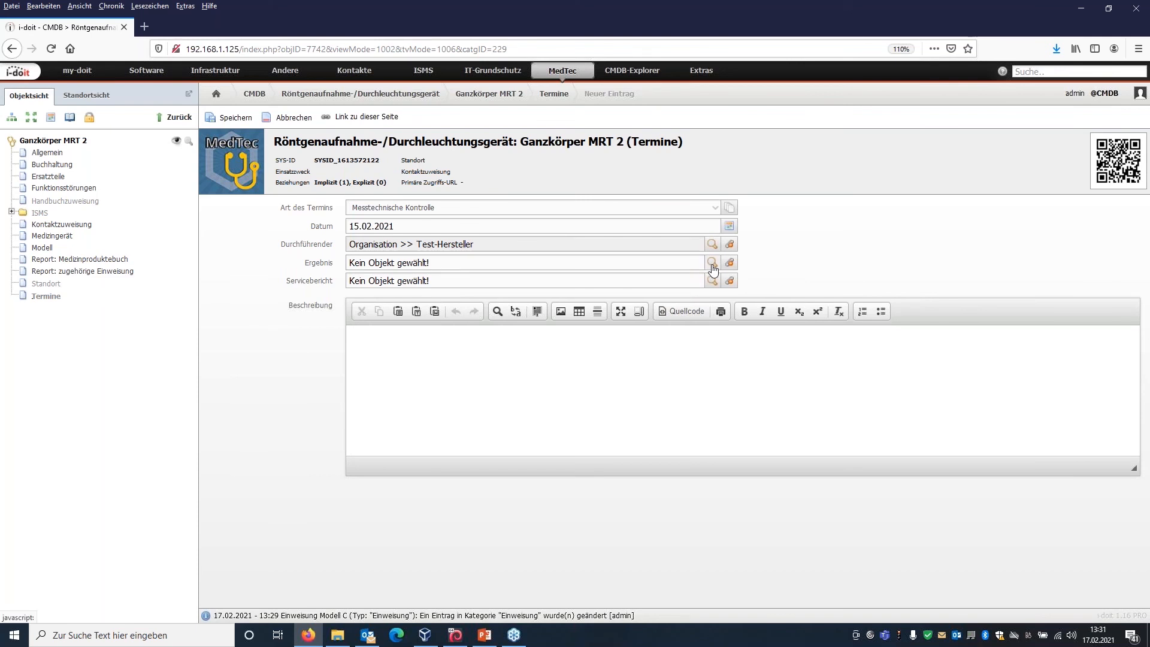
Attach MRT-Ergebnis_MTK.json as the appointment's Ergebnis and MRT-Servicebericht_MTK.json as its Servicebericht.
{"action": "left_click", "coordinate": [713, 263]}
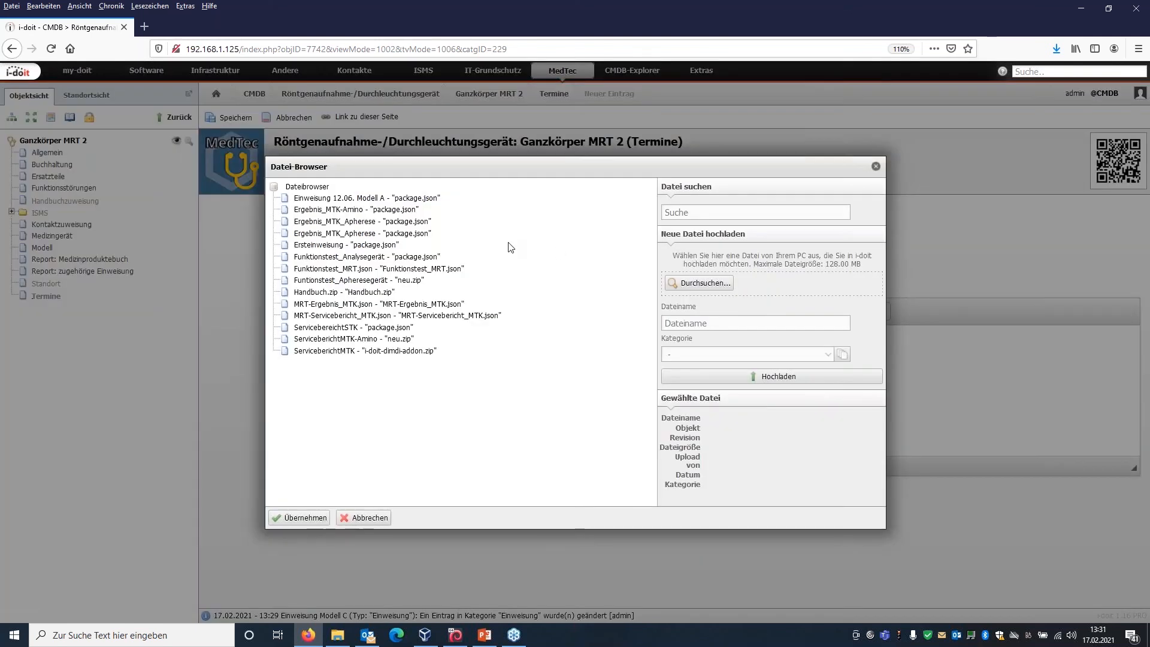
{"action": "left_click", "coordinate": [363, 309]}
{"action": "left_click", "coordinate": [299, 518]}
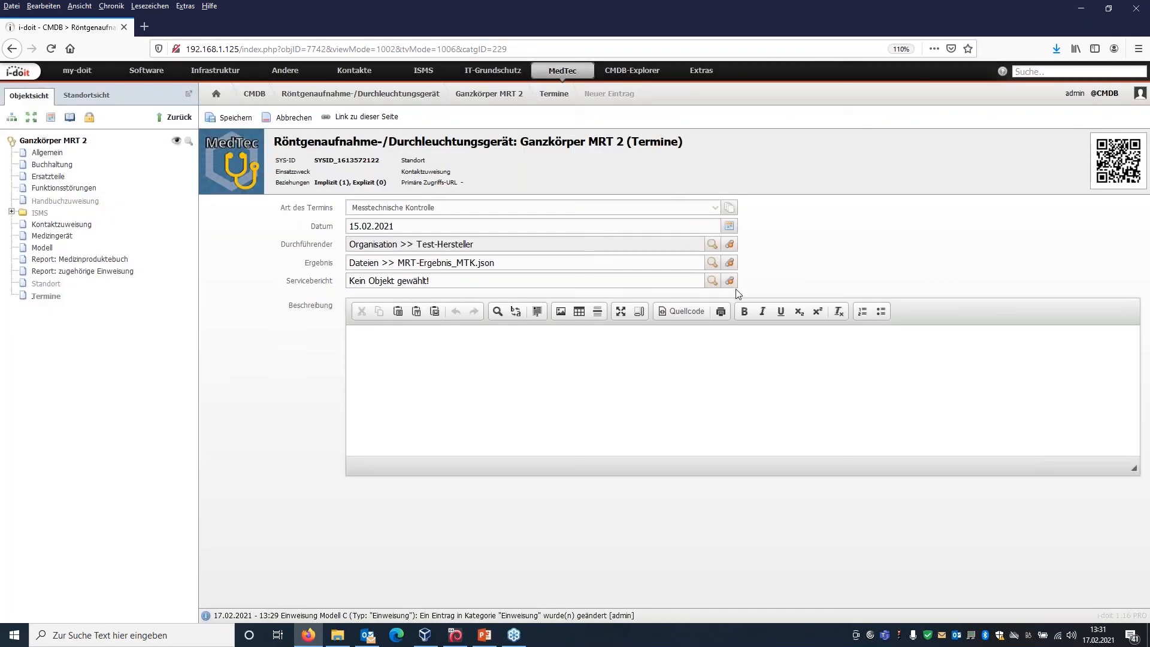
{"action": "left_click", "coordinate": [712, 281]}
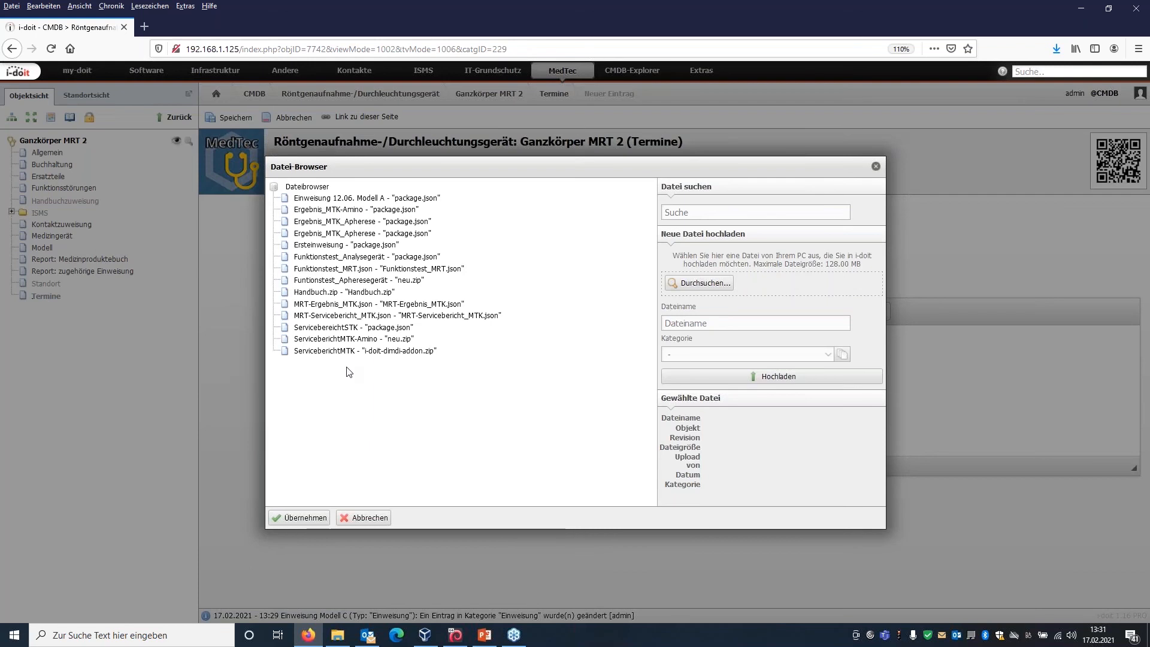
{"action": "left_click", "coordinate": [349, 318]}
{"action": "left_click", "coordinate": [284, 519]}
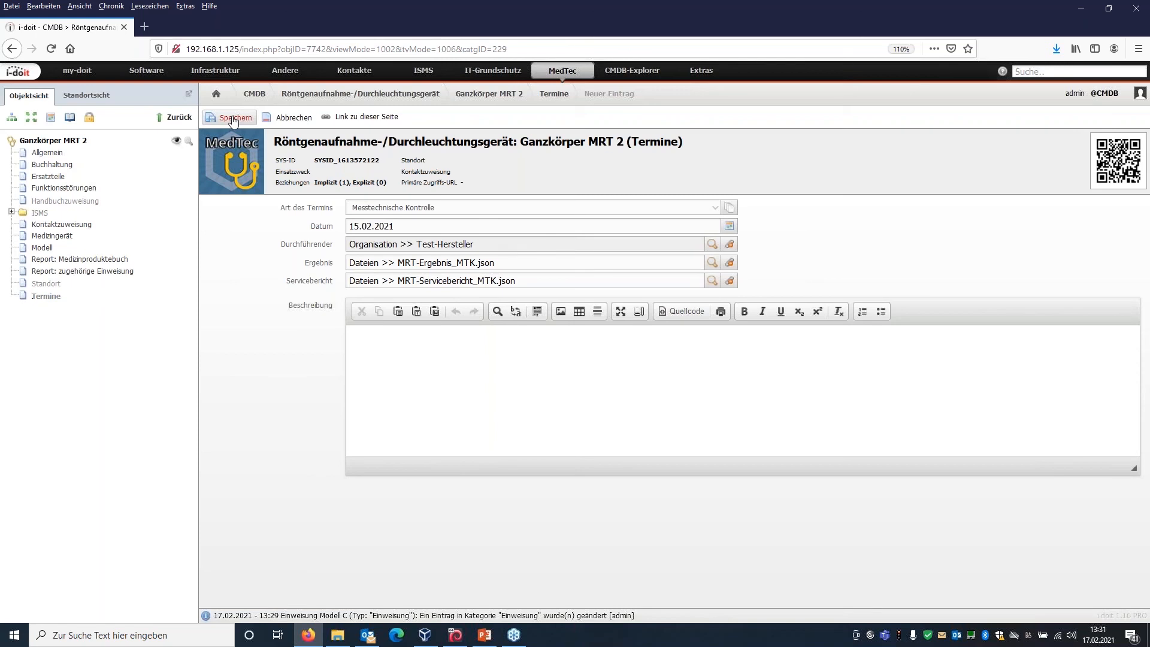
Save the Messtechnische Kontrolle appointment and view the Medizinproduktebuch report of Ganzkörper MRT 2.
{"action": "left_click", "coordinate": [234, 119]}
{"action": "left_click", "coordinate": [90, 260]}
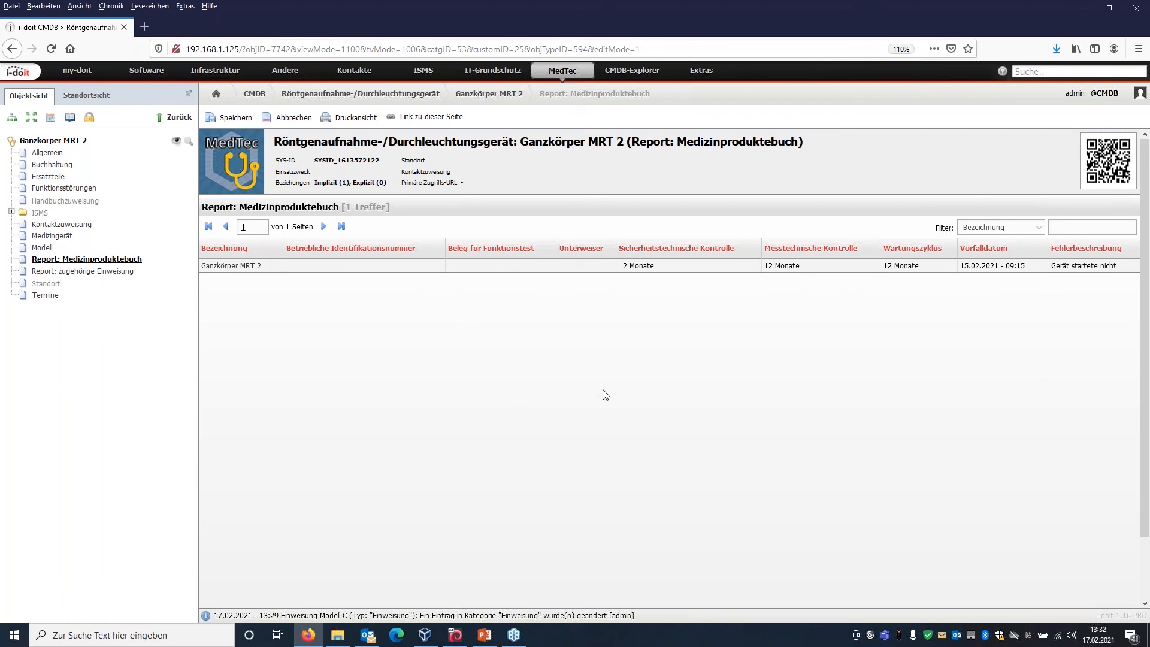
Open the Medizingeräte-Bestandsverzeichnis report from the Medtec category of the Report Manager and examine all its columns.
{"action": "left_click", "coordinate": [707, 72]}
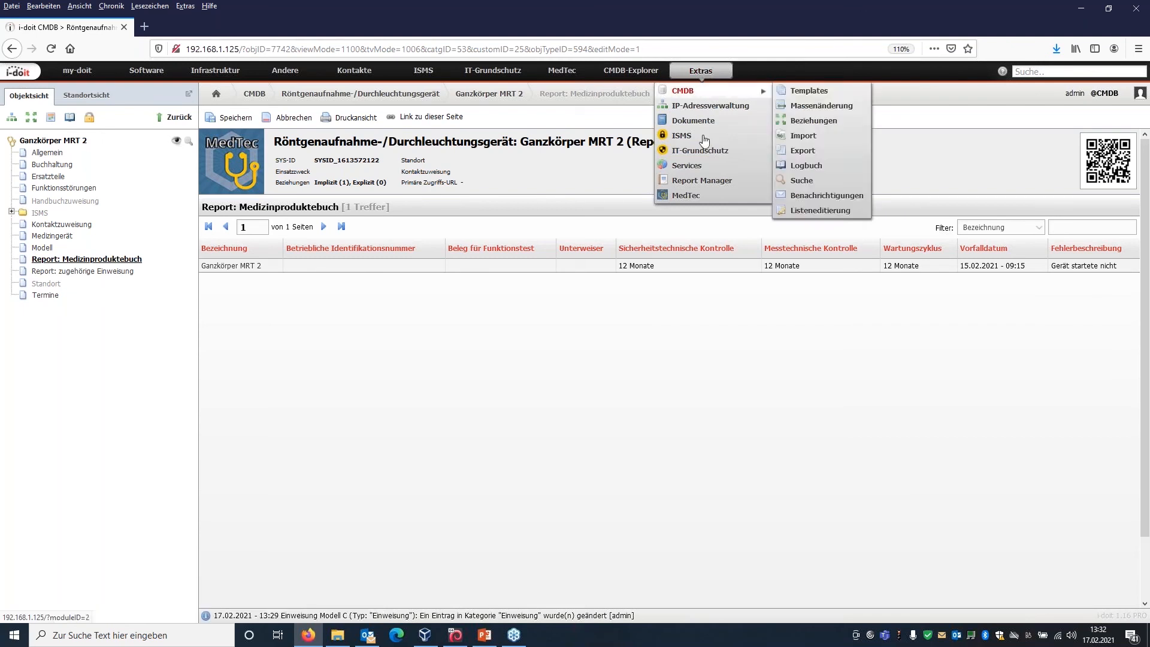
{"action": "left_click", "coordinate": [709, 187]}
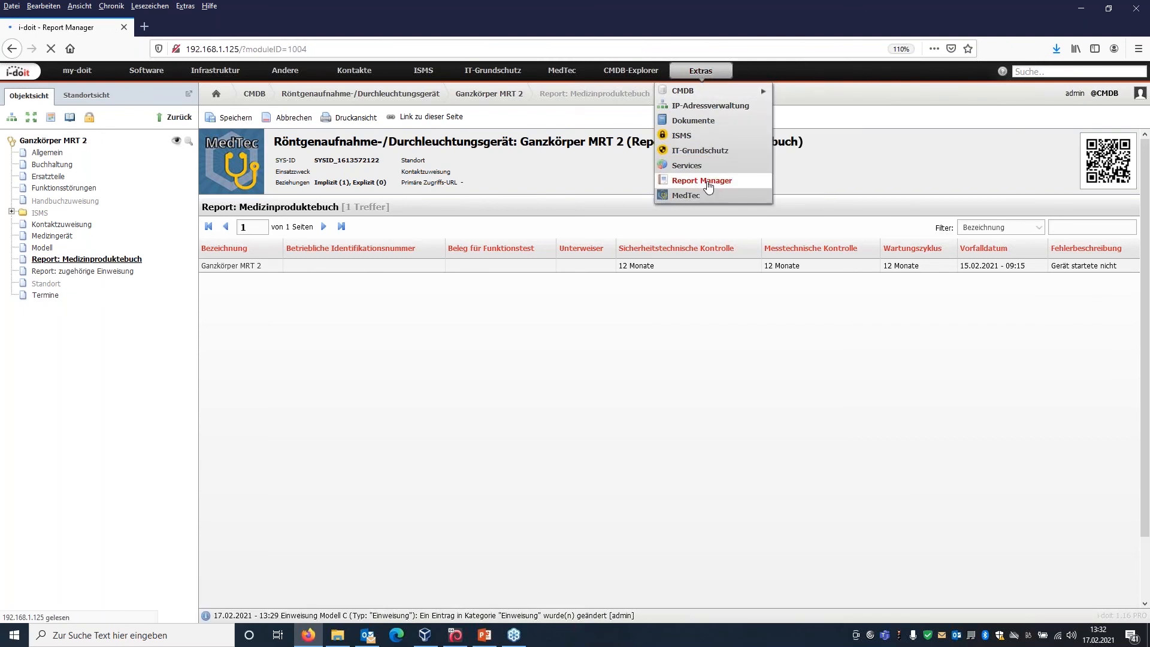
{"action": "left_click", "coordinate": [11, 105]}
{"action": "left_click", "coordinate": [54, 141]}
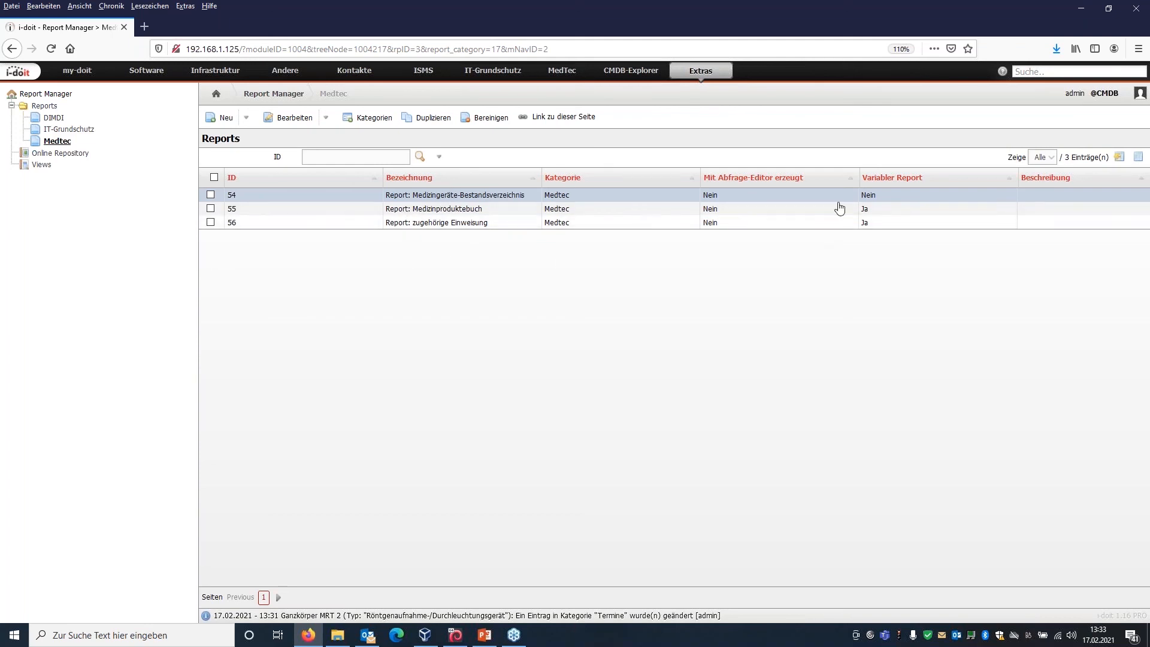
{"action": "left_click", "coordinate": [475, 198]}
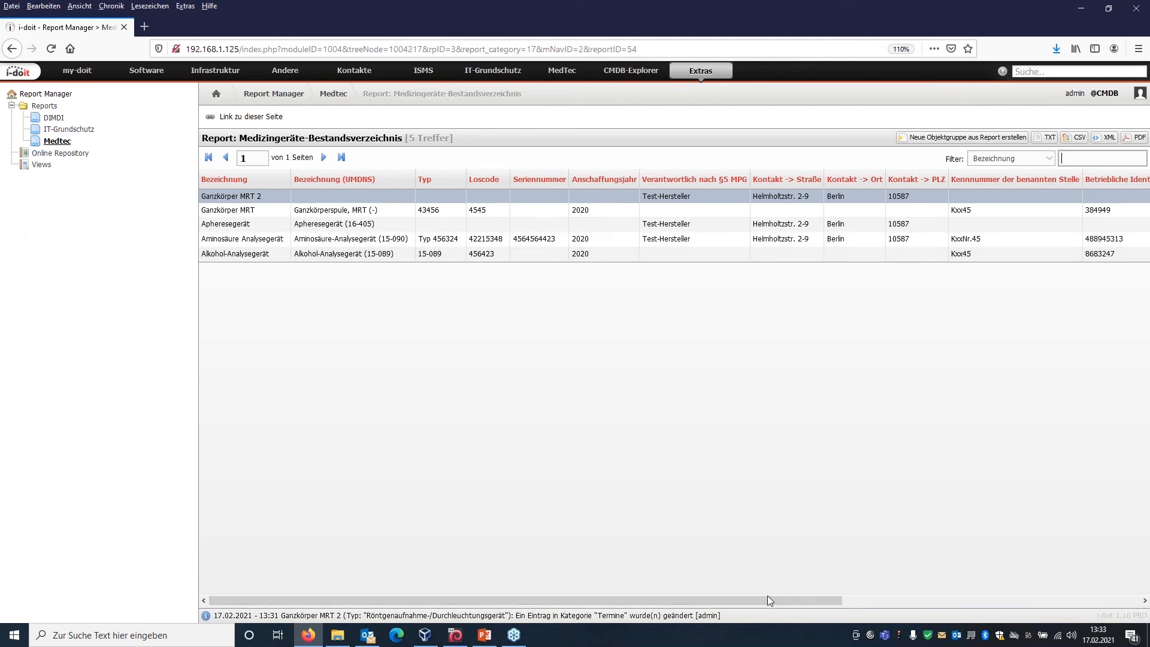
{"action": "left_click_drag", "start_coordinate": [775, 595], "coordinate": [879, 605]}
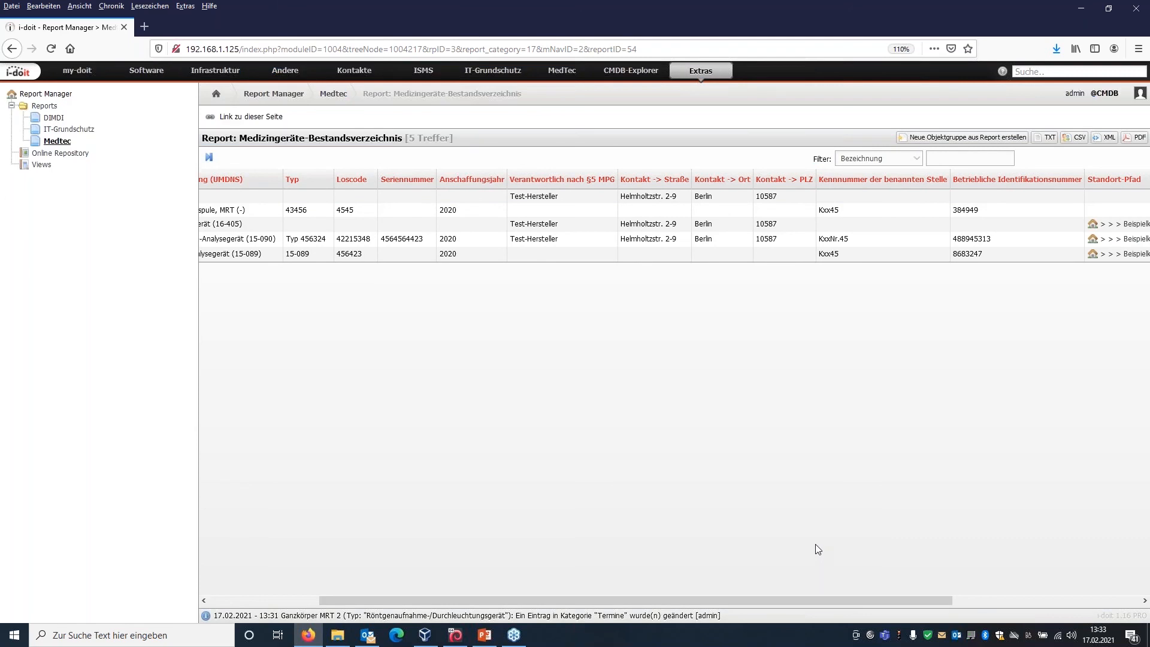
{"action": "left_click_drag", "start_coordinate": [849, 603], "coordinate": [1033, 617]}
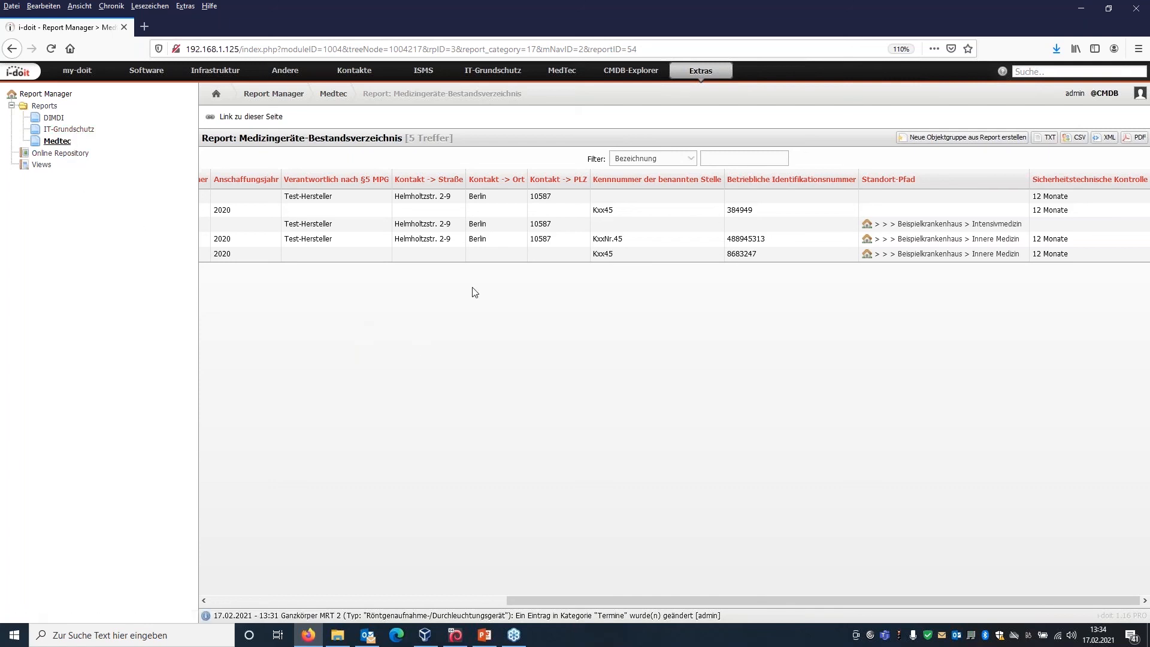
Open chapter 1 of the Medizinproduktebuch document template under Medizintechnik and review its sections and placeholders.
{"action": "mouse_move", "coordinate": [703, 78]}
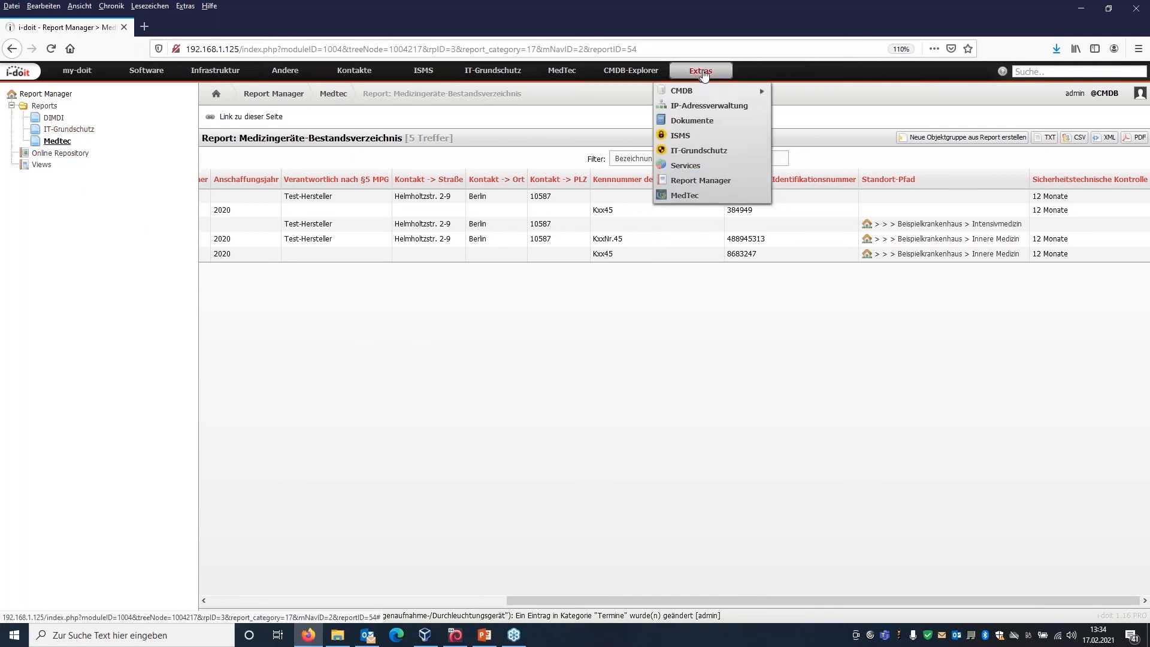
{"action": "left_click", "coordinate": [712, 122]}
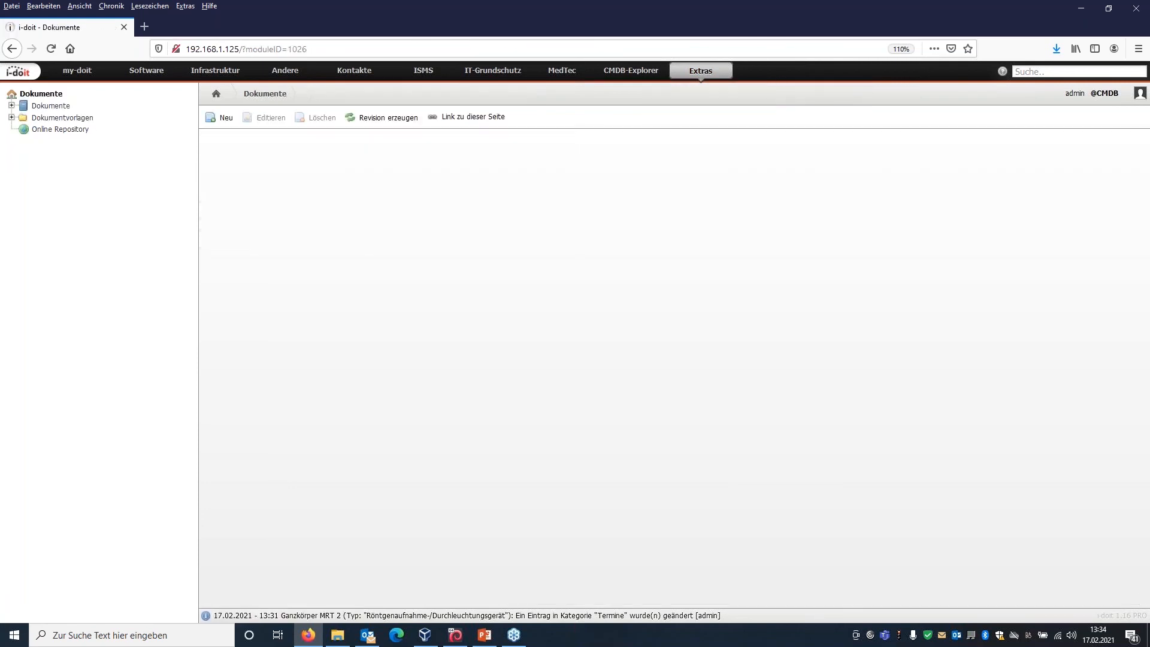
{"action": "left_click", "coordinate": [11, 118]}
{"action": "left_click", "coordinate": [23, 142]}
{"action": "left_click", "coordinate": [73, 155]}
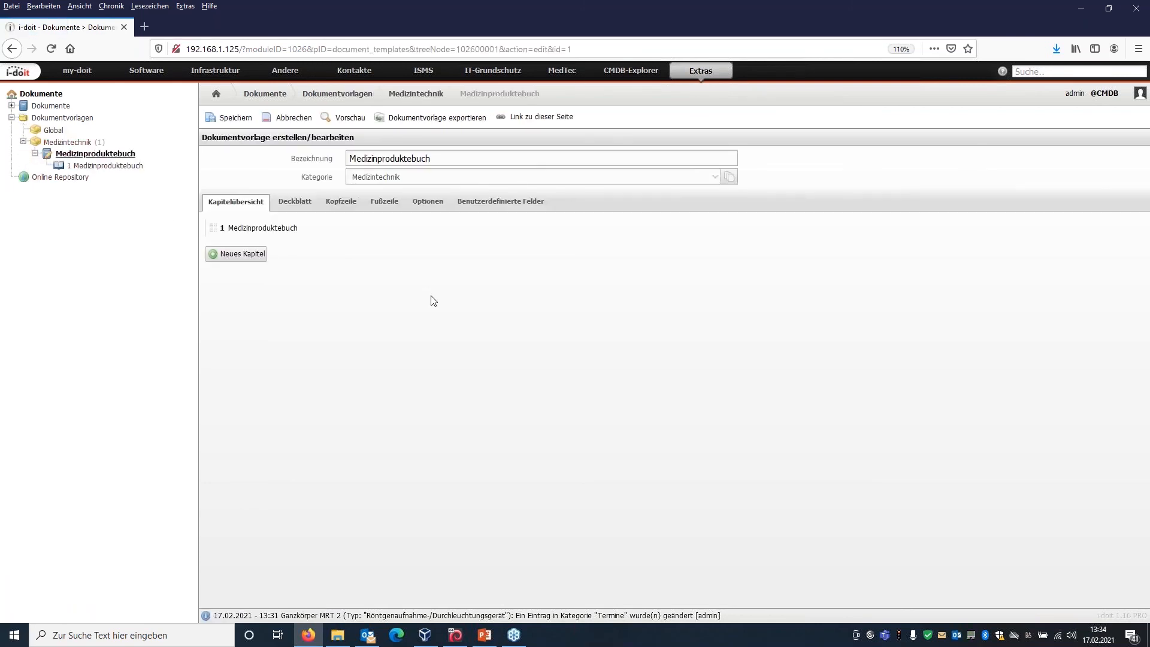
{"action": "left_click", "coordinate": [102, 166]}
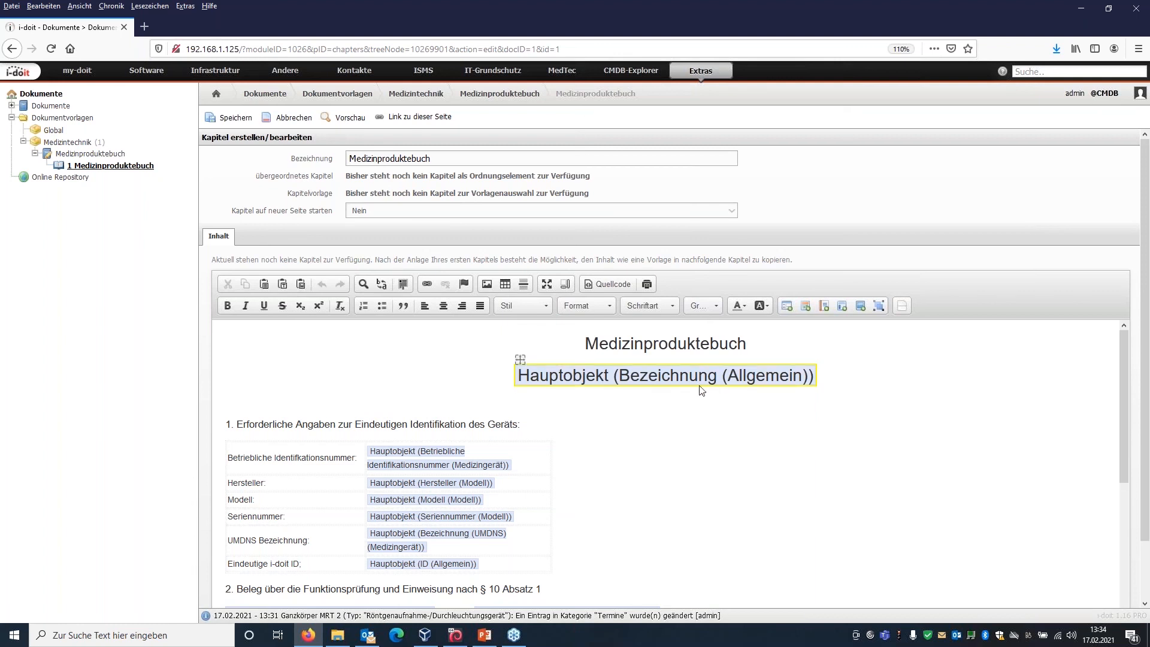
{"action": "scroll", "coordinate": [643, 549], "scroll_direction": "down", "scroll_amount": 3}
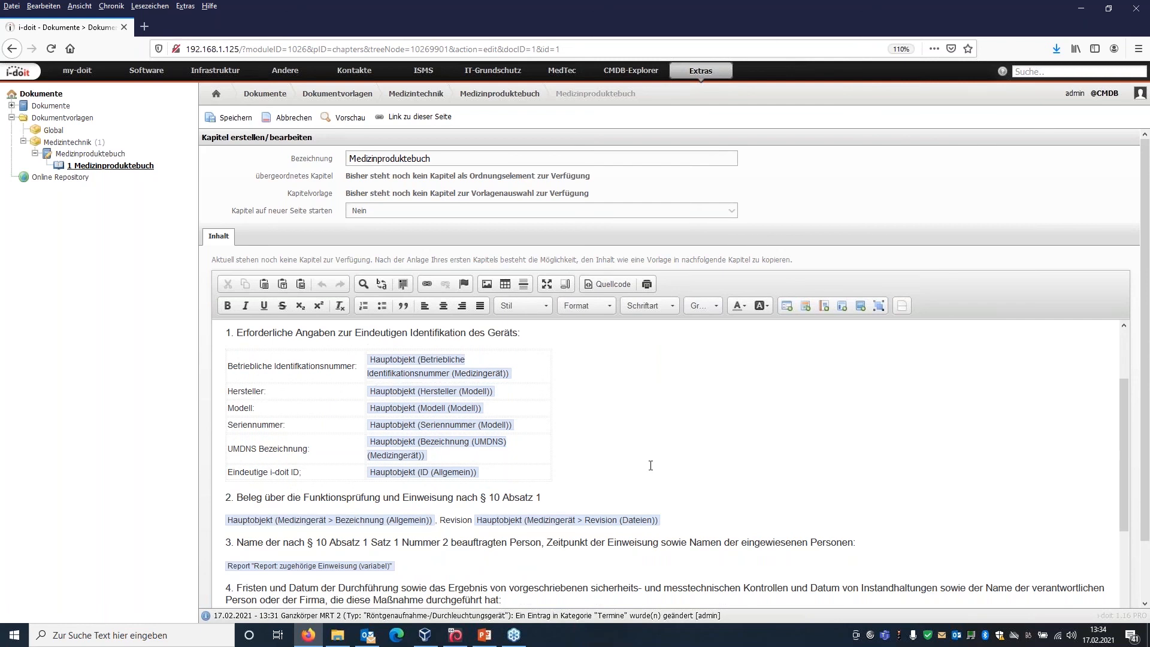
{"action": "scroll", "coordinate": [642, 466], "scroll_direction": "down", "scroll_amount": 1}
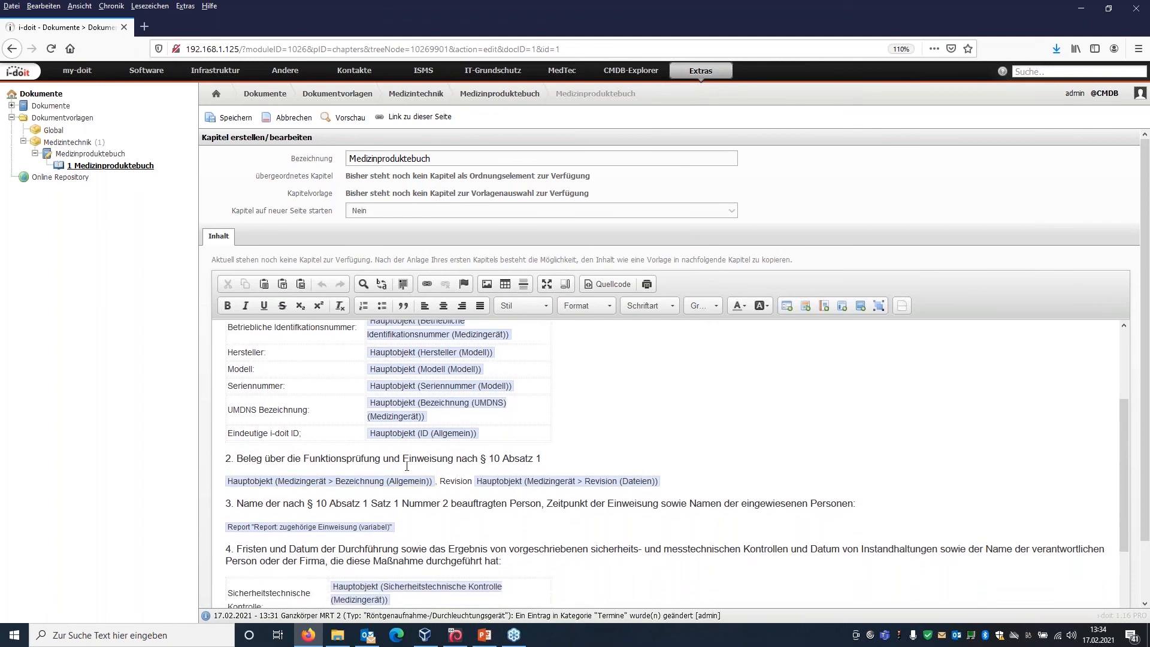
{"action": "scroll", "coordinate": [554, 524], "scroll_direction": "down", "scroll_amount": 2}
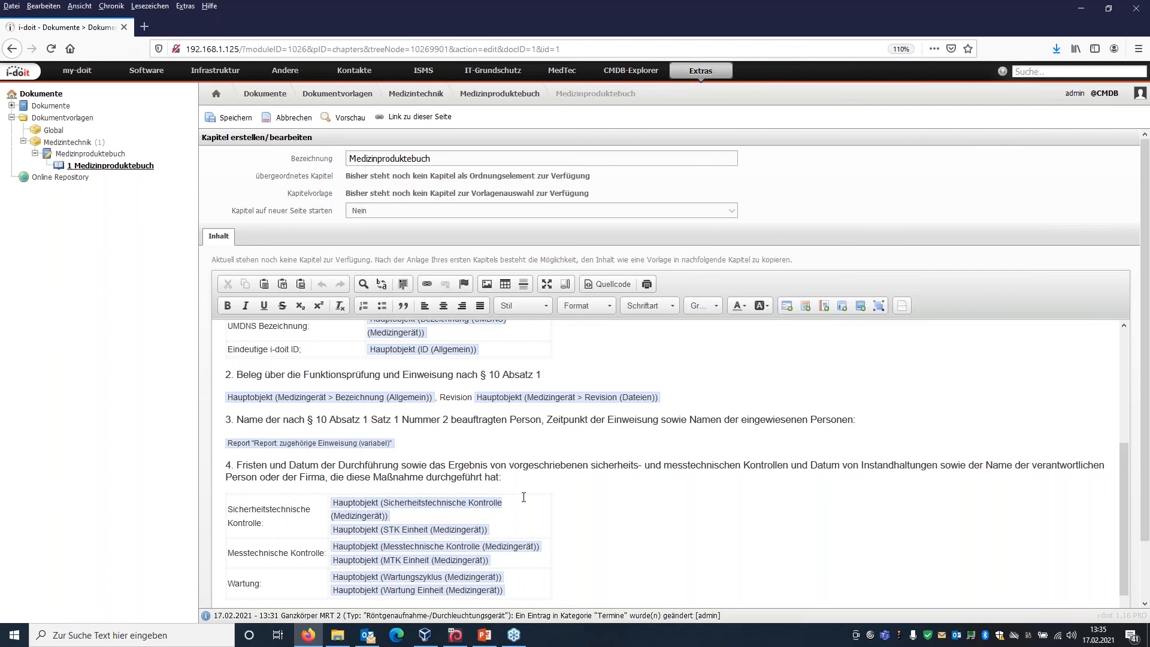
{"action": "scroll", "coordinate": [528, 507], "scroll_direction": "down", "scroll_amount": 1}
{"action": "scroll", "coordinate": [527, 507], "scroll_direction": "down", "scroll_amount": 1}
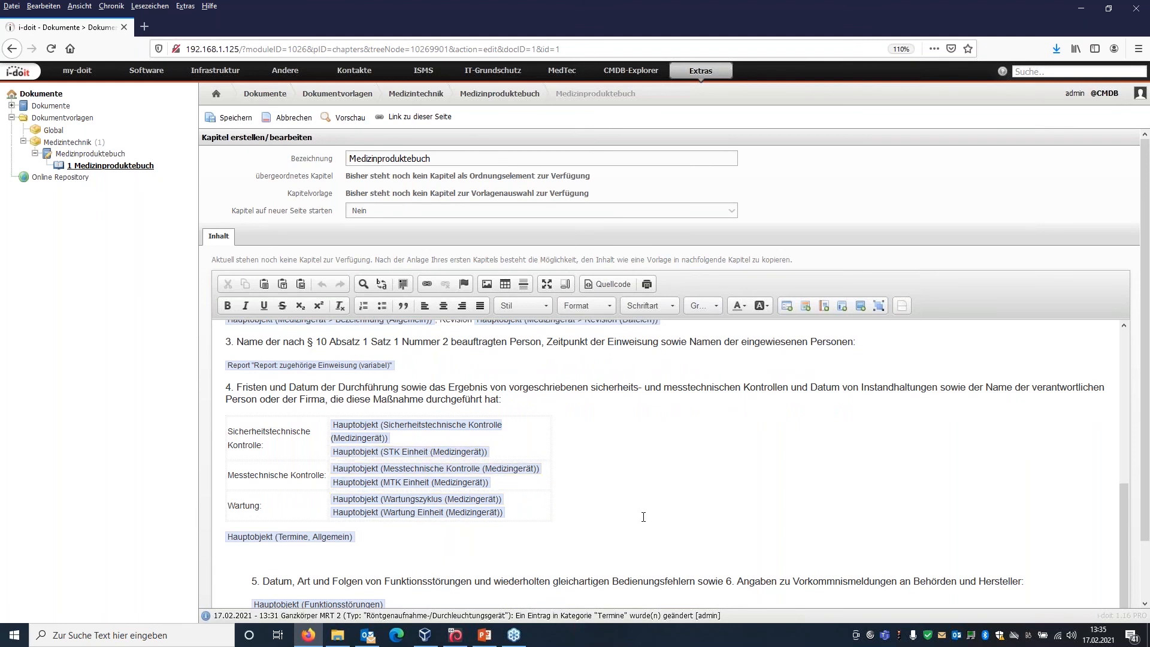
{"action": "scroll", "coordinate": [643, 517], "scroll_direction": "down", "scroll_amount": 2}
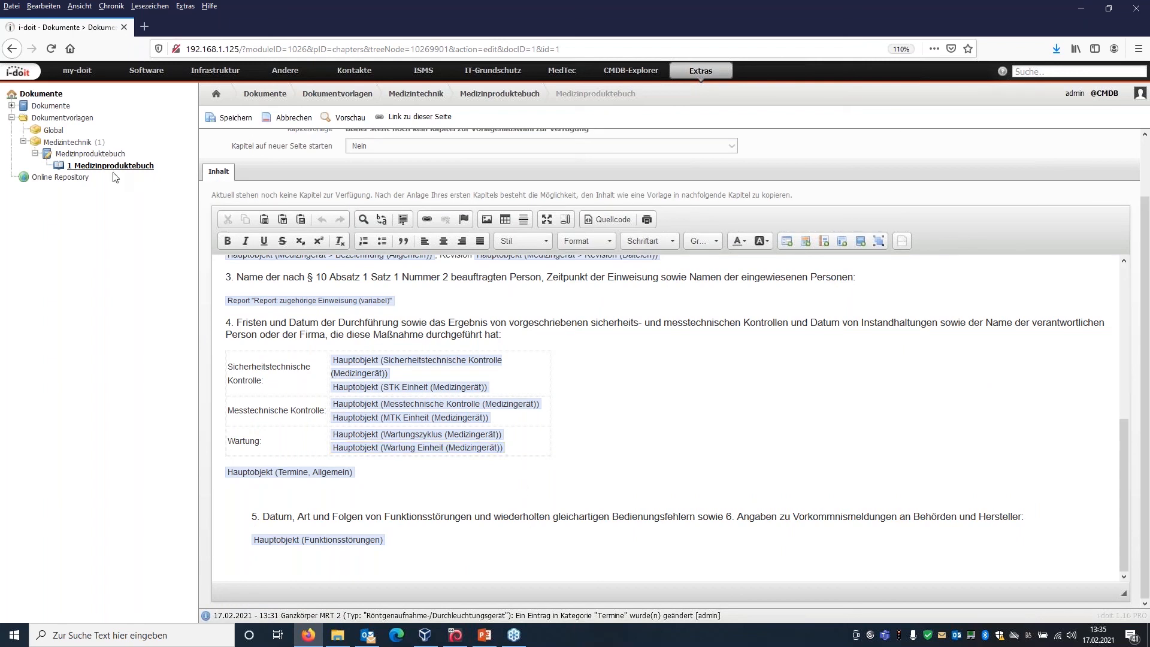
Start a new document in the Medizintechnik documents category with the title Test Medizinproduktebuch.
{"action": "left_click", "coordinate": [12, 118]}
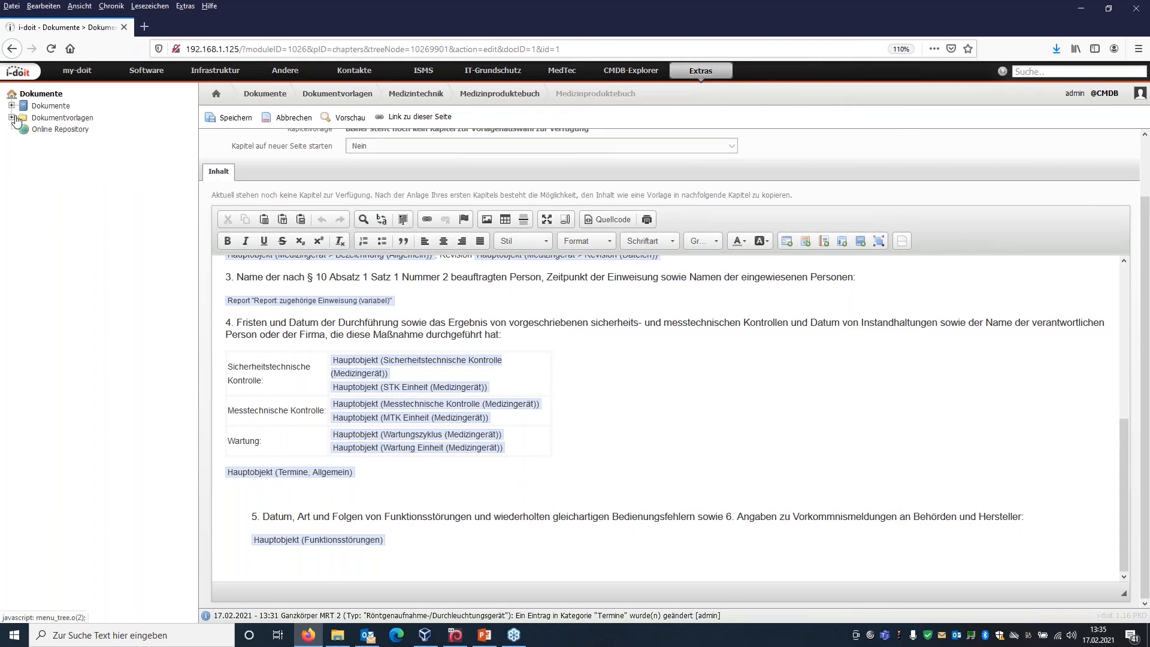
{"action": "left_click", "coordinate": [12, 105]}
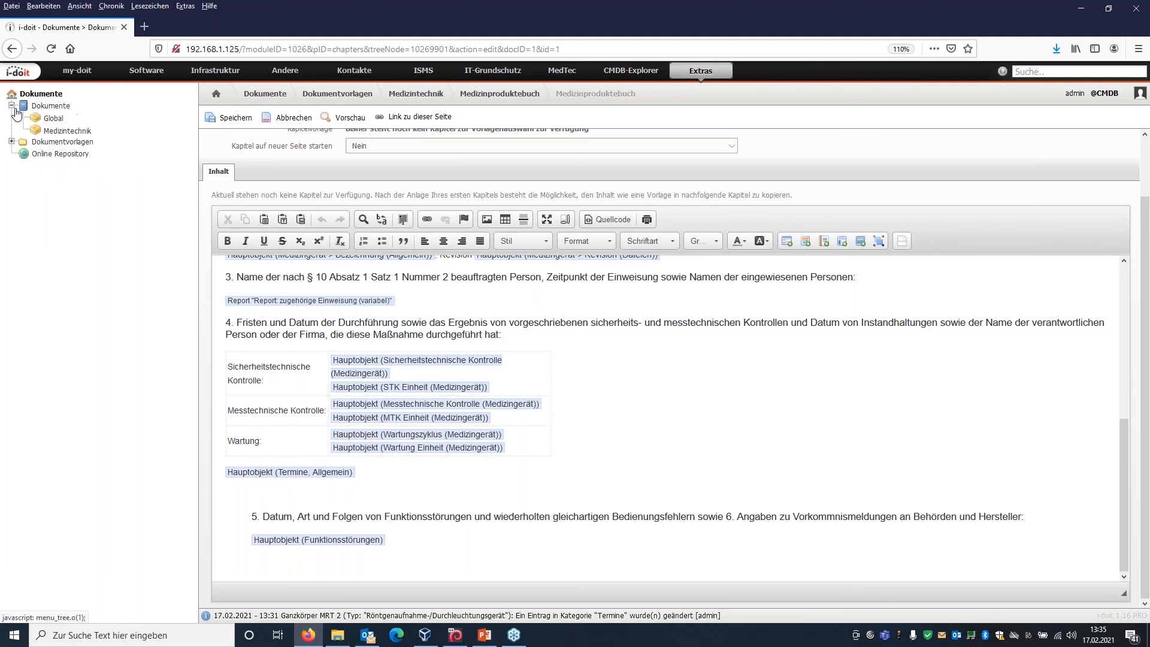
{"action": "left_click", "coordinate": [63, 132]}
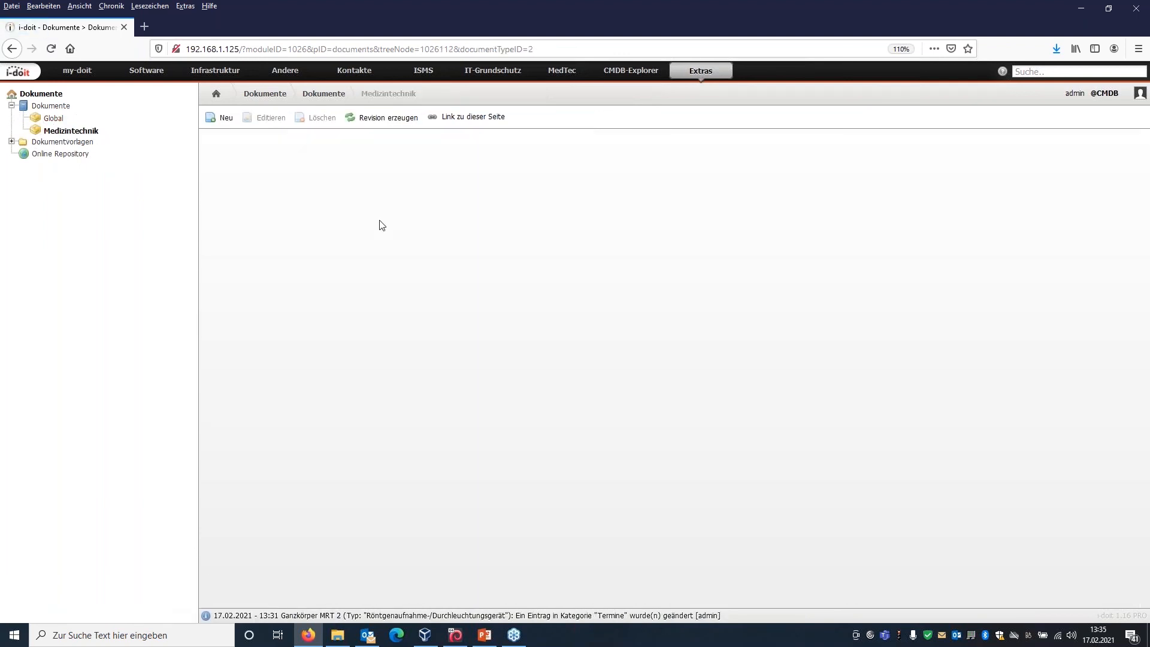
{"action": "left_click", "coordinate": [227, 118]}
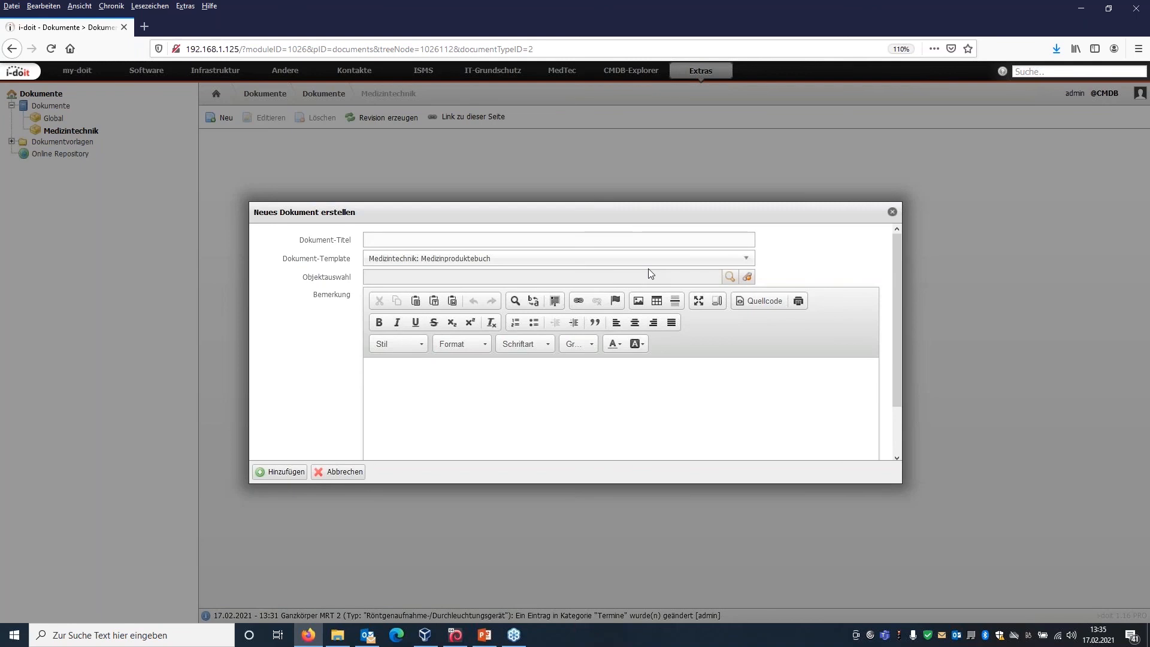
{"action": "left_click", "coordinate": [673, 243]}
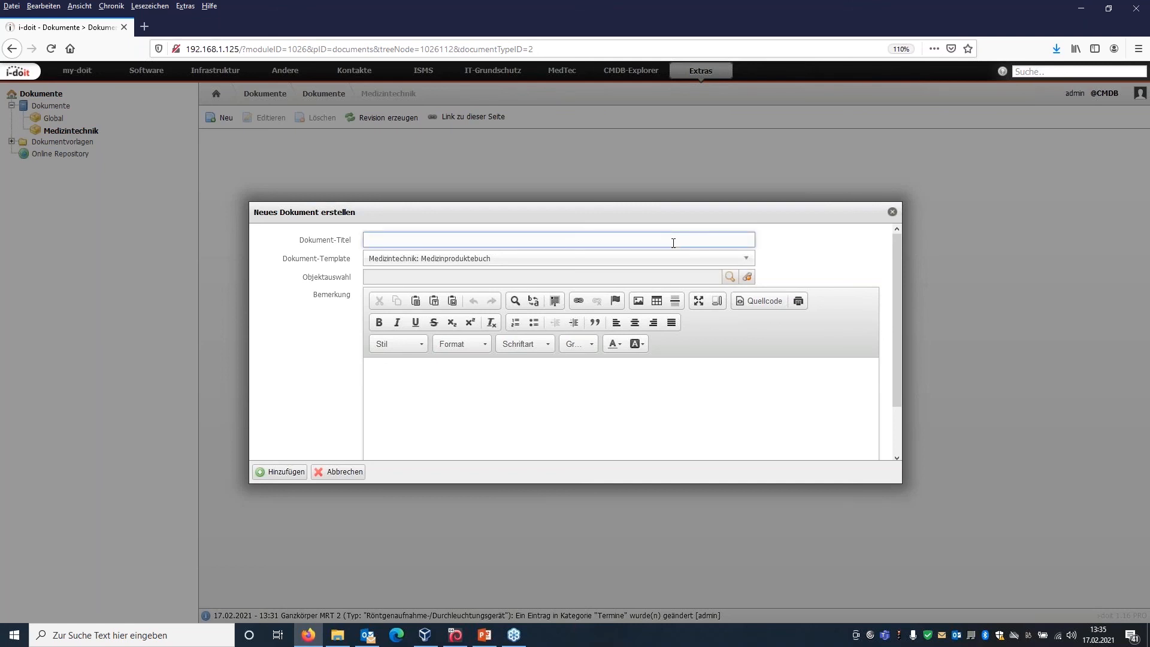
{"action": "type", "text": "Test Medizinproduktebuch"}
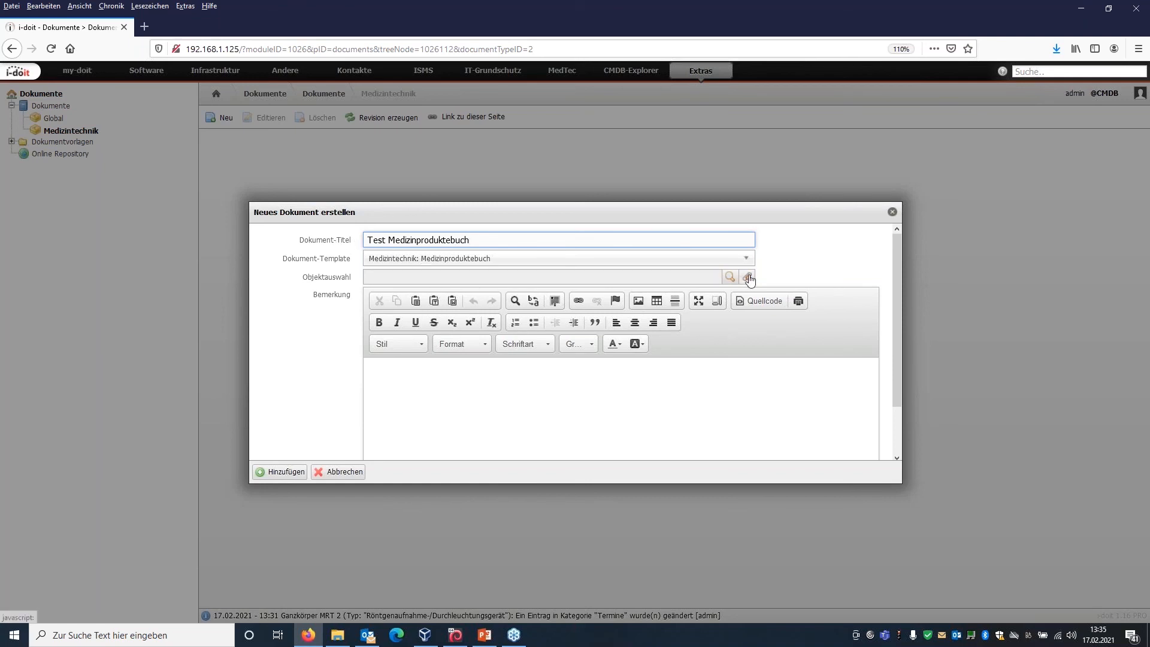
Choose Aminosäure Analysegerät from the Analysegerät objects as the document's linked object and add the document.
{"action": "left_click", "coordinate": [728, 278]}
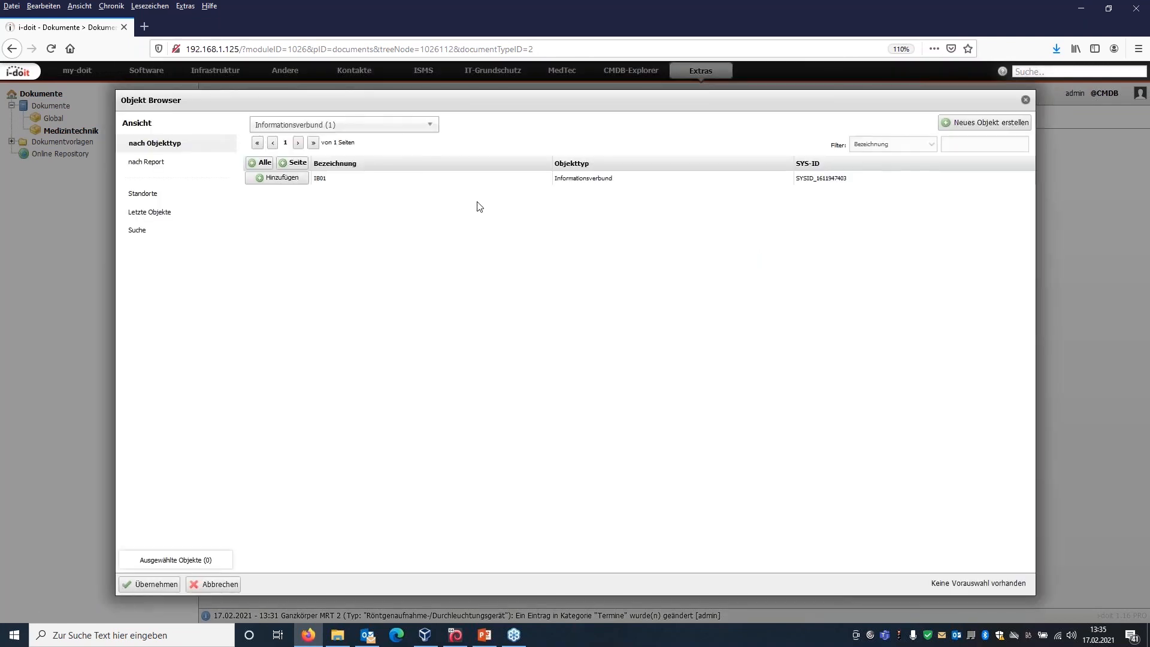
{"action": "left_click", "coordinate": [395, 126]}
{"action": "left_click", "coordinate": [359, 202]}
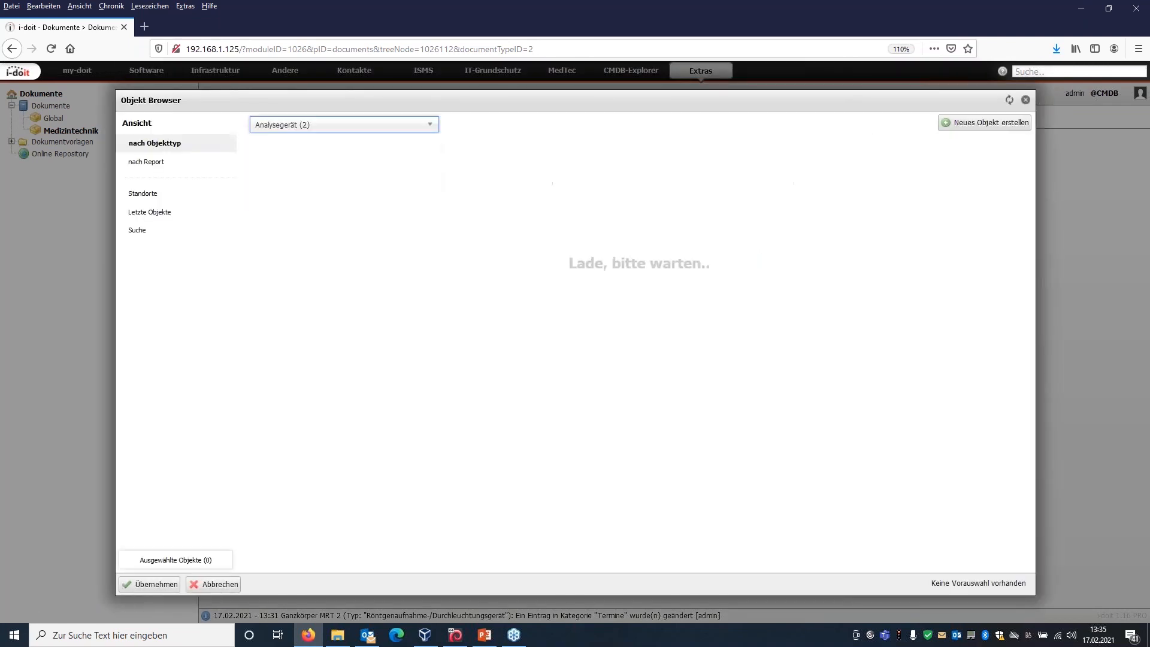
{"action": "left_click", "coordinate": [278, 178]}
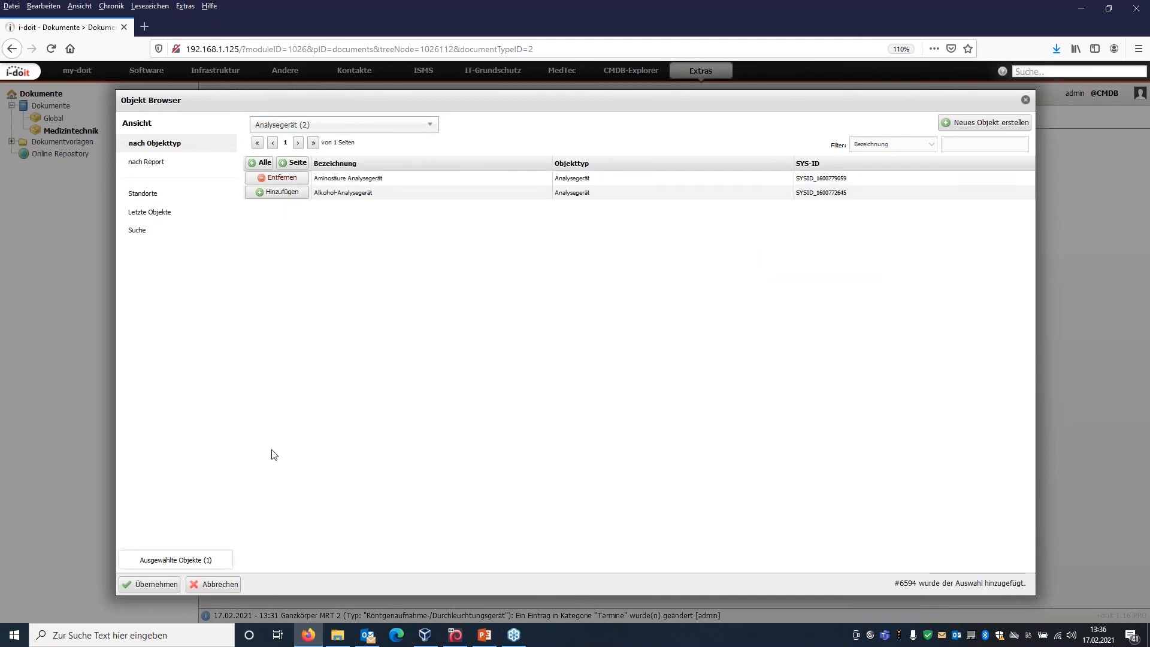
{"action": "left_click", "coordinate": [151, 584]}
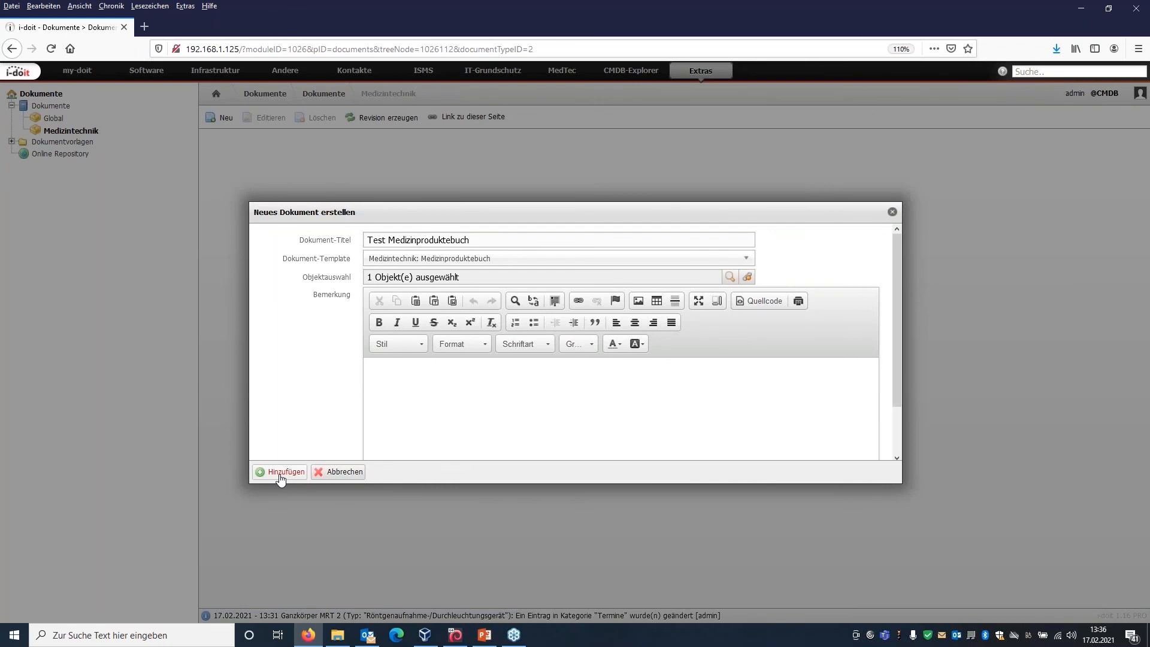
{"action": "left_click", "coordinate": [280, 473]}
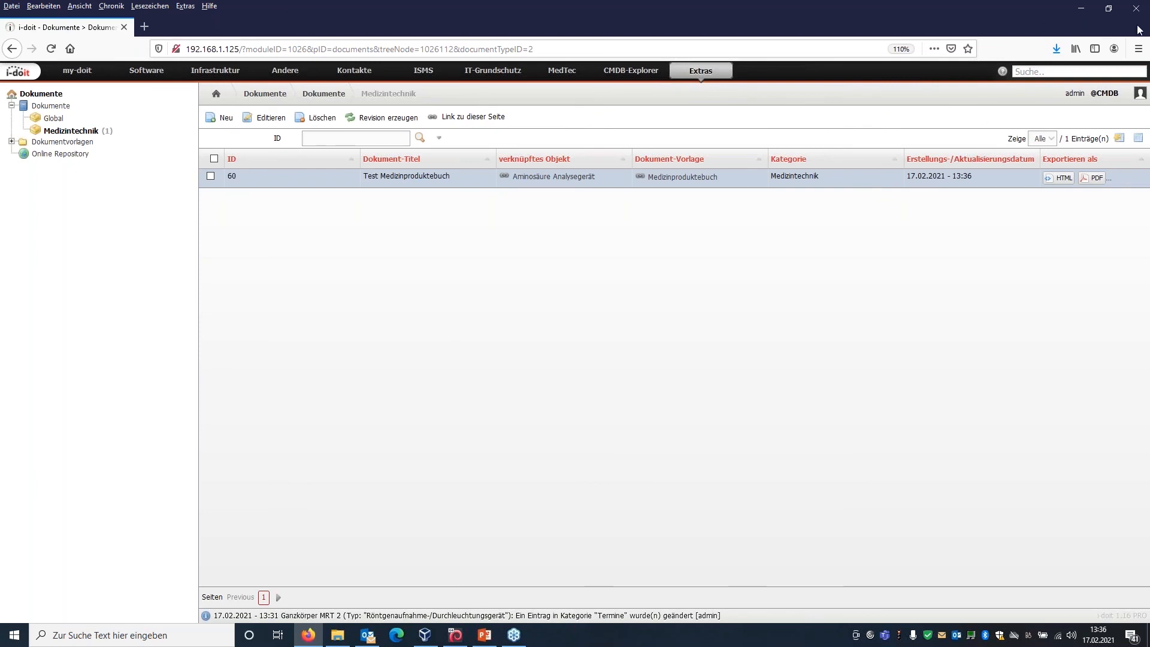
Export the Test Medizinproduktebuch document as PDF and open it with Adobe Acrobat Reader DC.
{"action": "left_click", "coordinate": [1112, 19]}
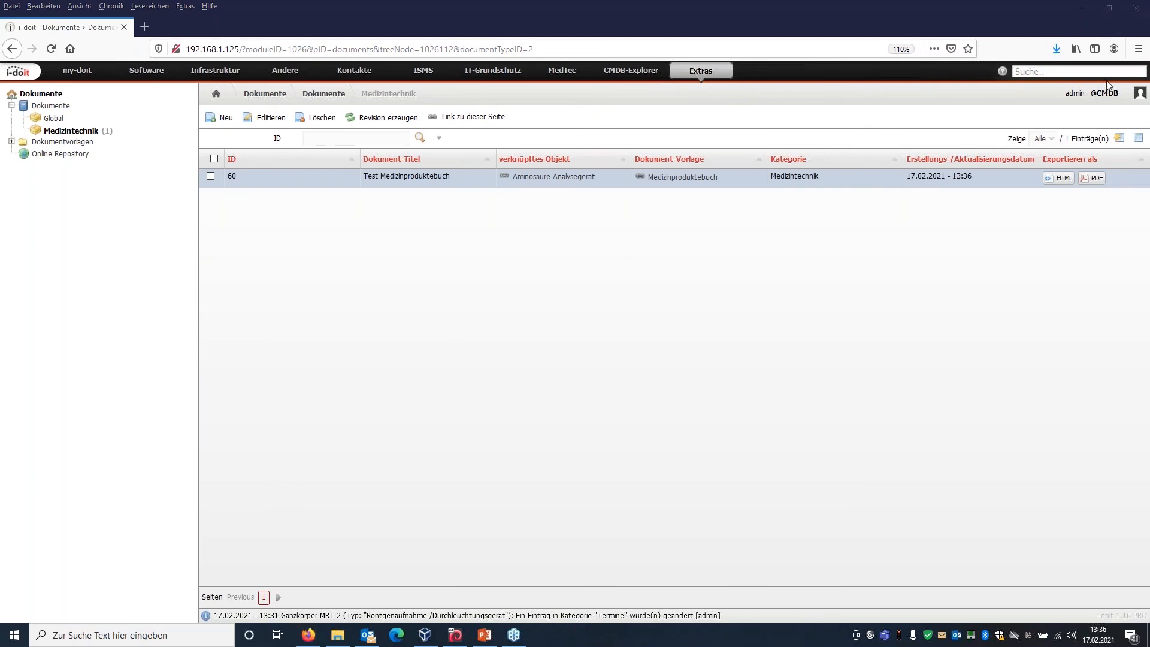
{"action": "left_click", "coordinate": [1094, 179]}
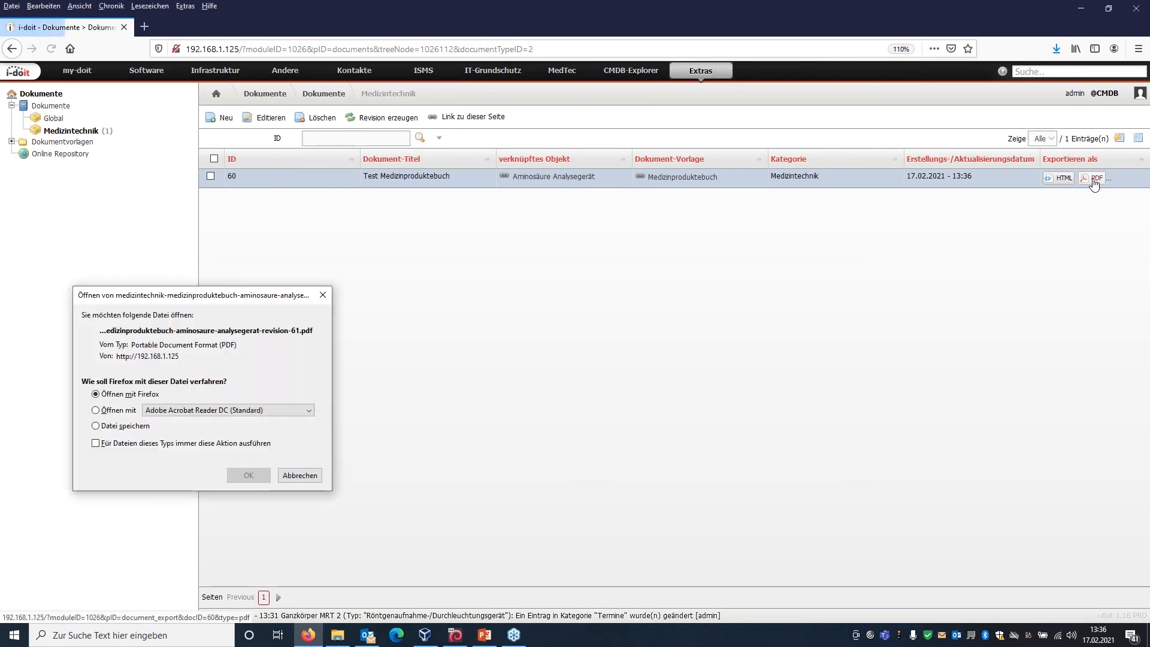
{"action": "left_click", "coordinate": [109, 414]}
{"action": "left_click", "coordinate": [255, 476]}
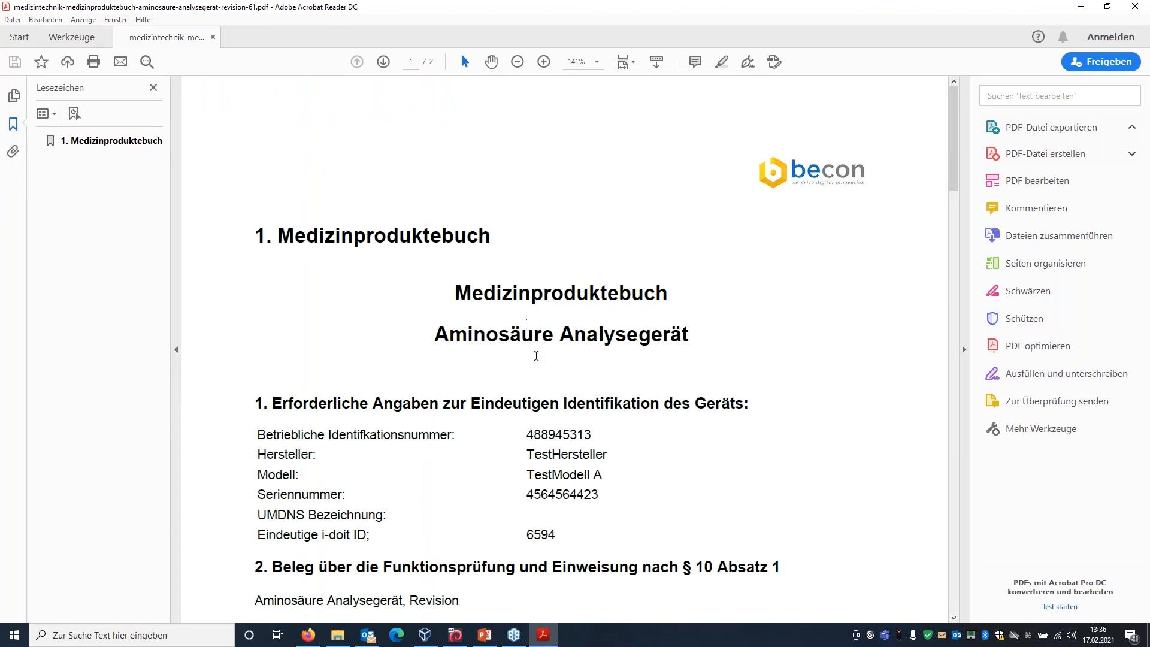
Read through the exported Medizinproduktebuch PDF for the Aminosäure Analysegerät, from identification data to malfunction reports, and close the reader.
{"action": "scroll", "coordinate": [491, 378], "scroll_direction": "down", "scroll_amount": 1}
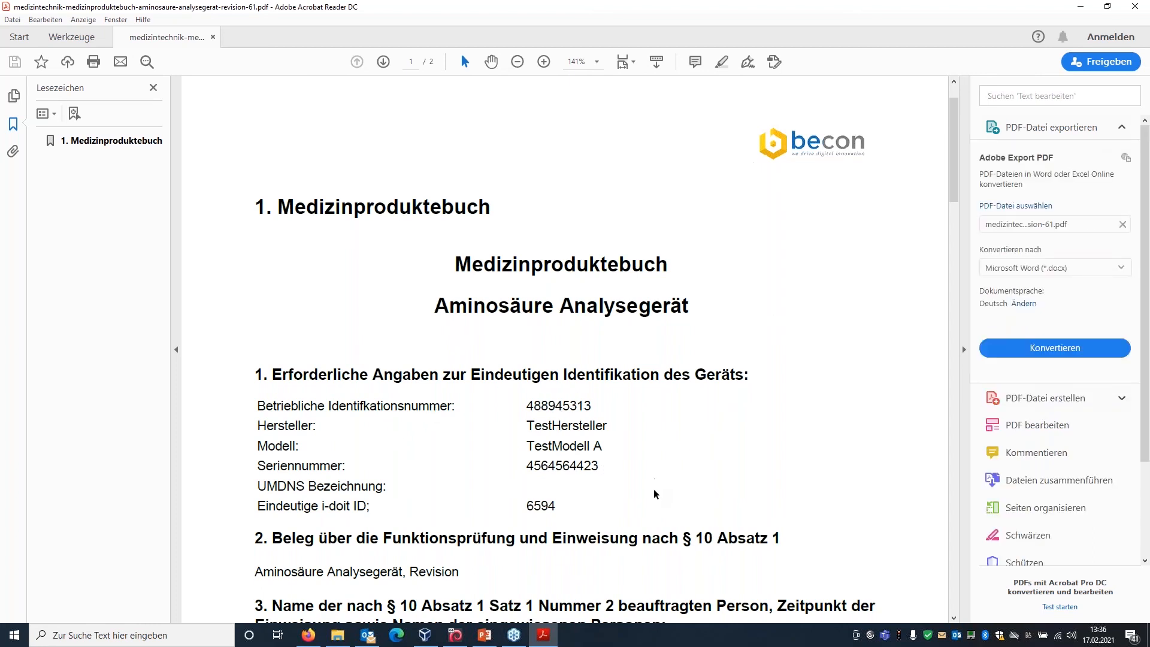
{"action": "scroll", "coordinate": [655, 494], "scroll_direction": "down", "scroll_amount": 2}
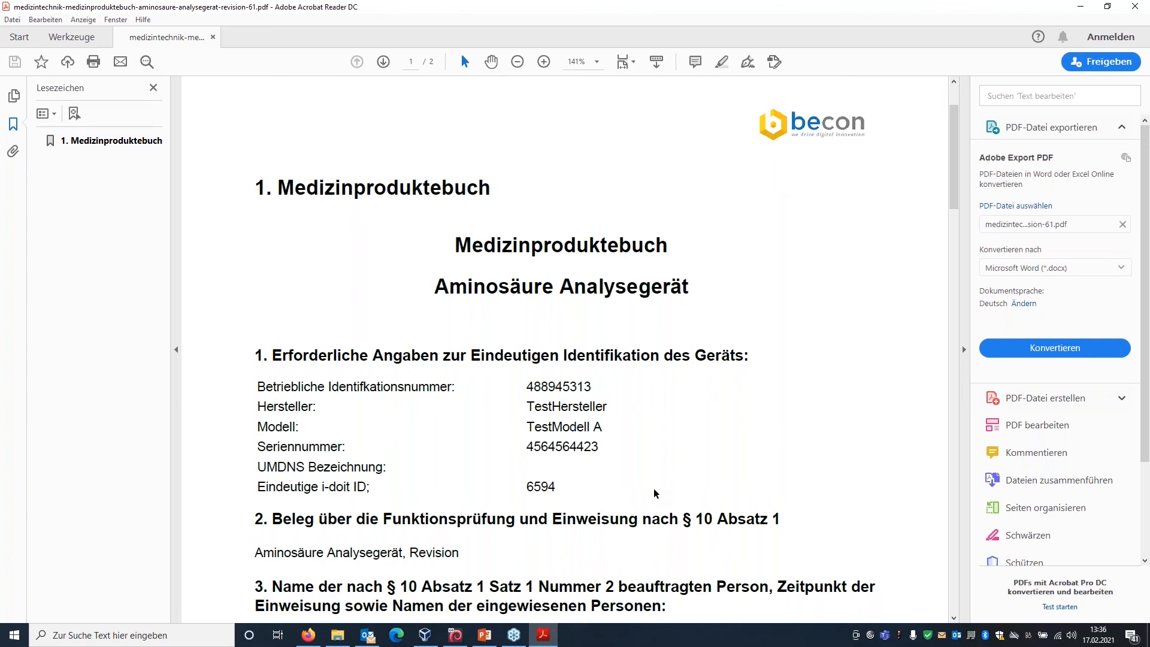
{"action": "scroll", "coordinate": [655, 494], "scroll_direction": "down", "scroll_amount": 5}
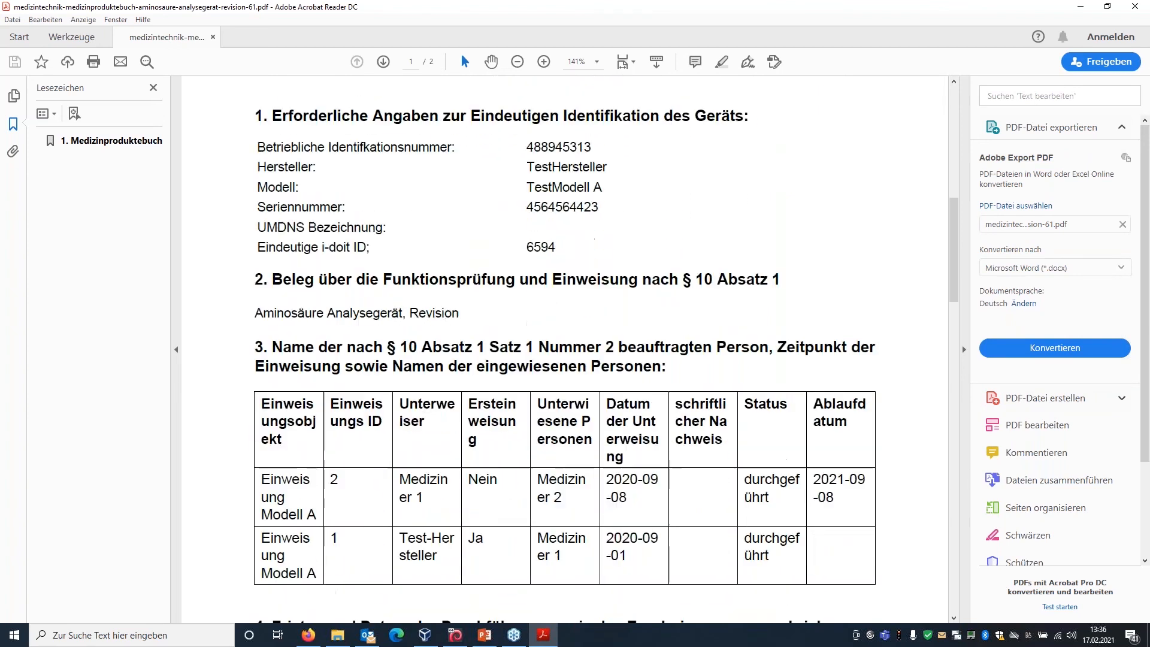
{"action": "scroll", "coordinate": [598, 552], "scroll_direction": "down", "scroll_amount": 3}
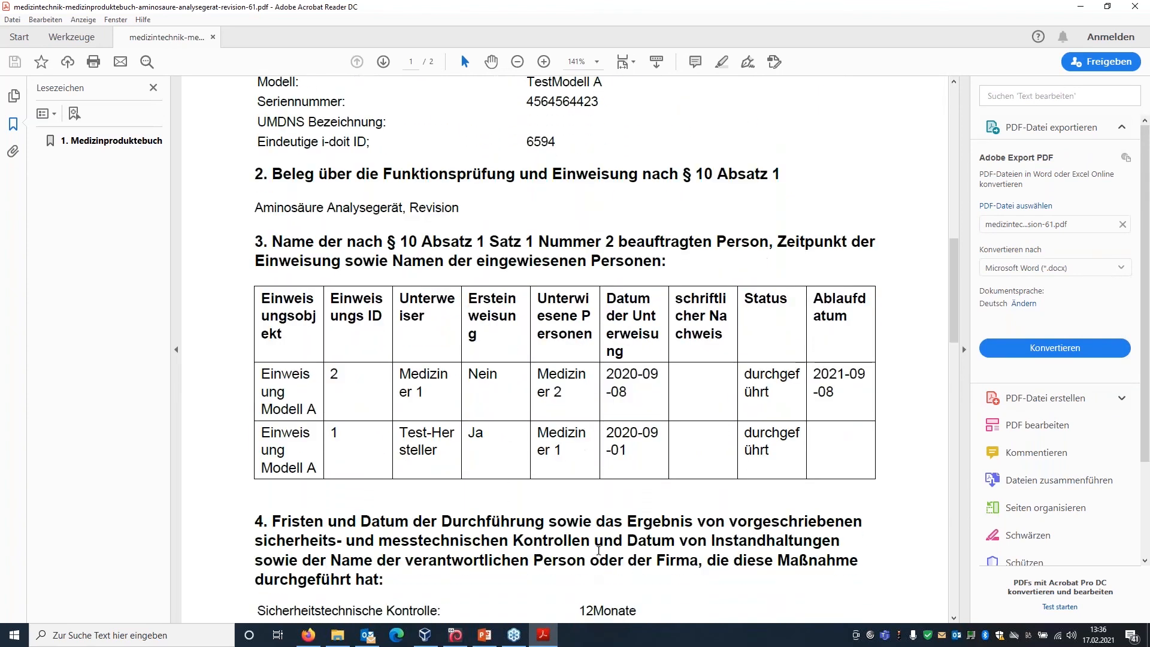
{"action": "scroll", "coordinate": [599, 554], "scroll_direction": "down", "scroll_amount": 10}
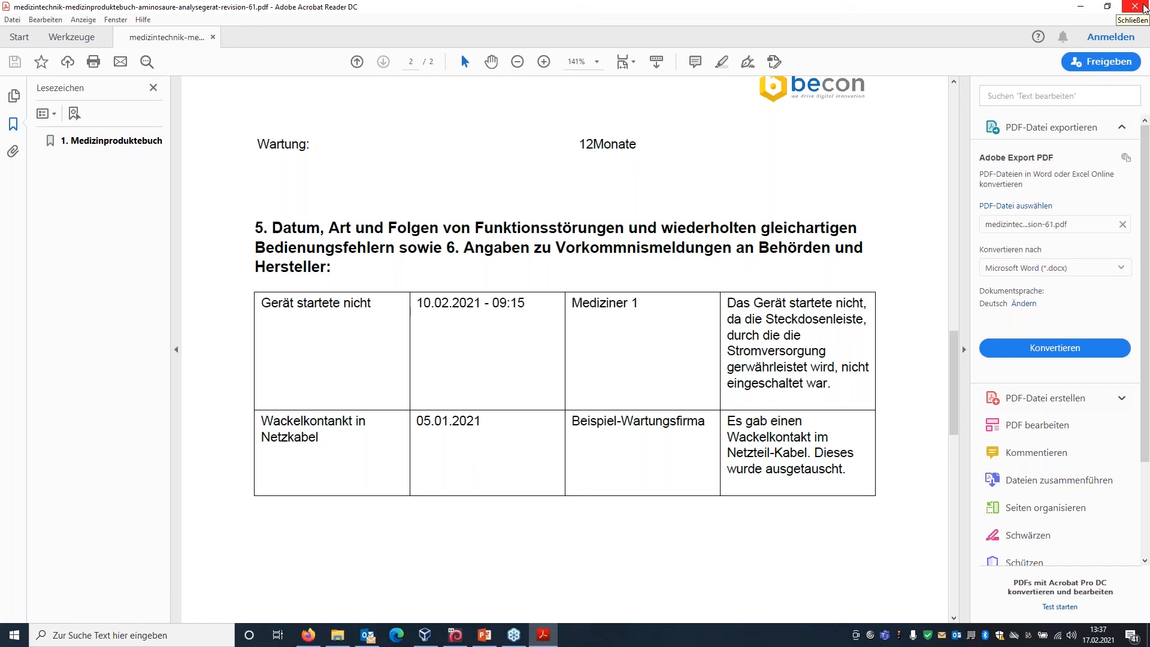
{"action": "left_click", "coordinate": [1143, 7]}
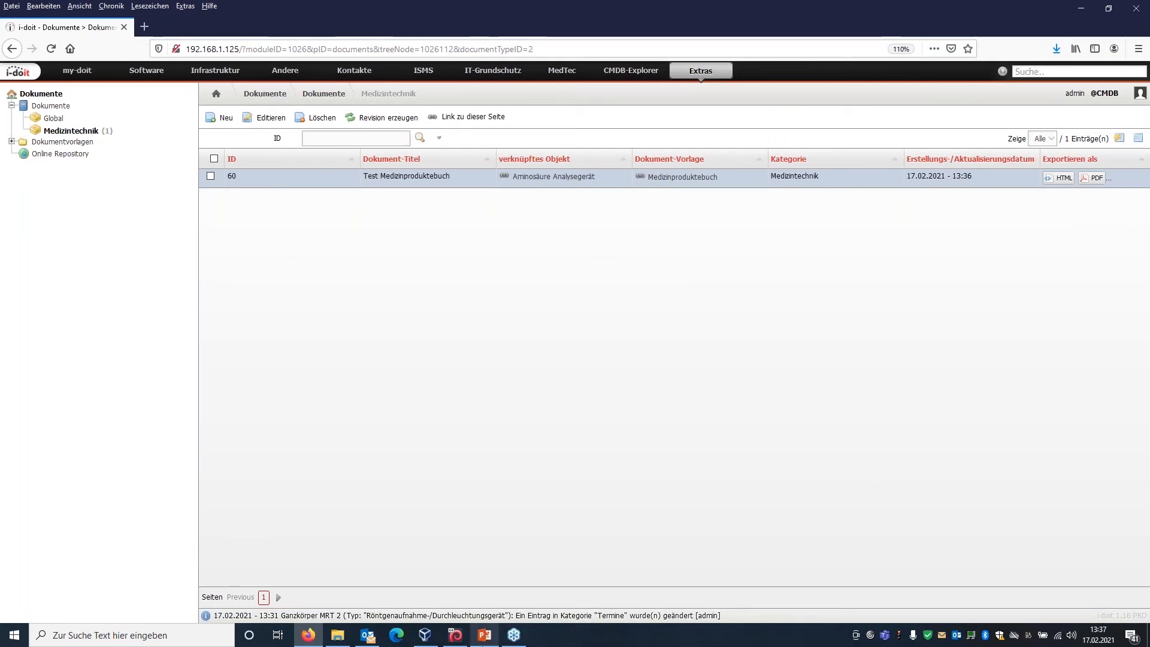
Switch to the Webinar_MedTec presentation in PowerPoint, present the feedback slide 20 and closing slide 21, and return to i-doit.
{"action": "mouse_move", "coordinate": [481, 645]}
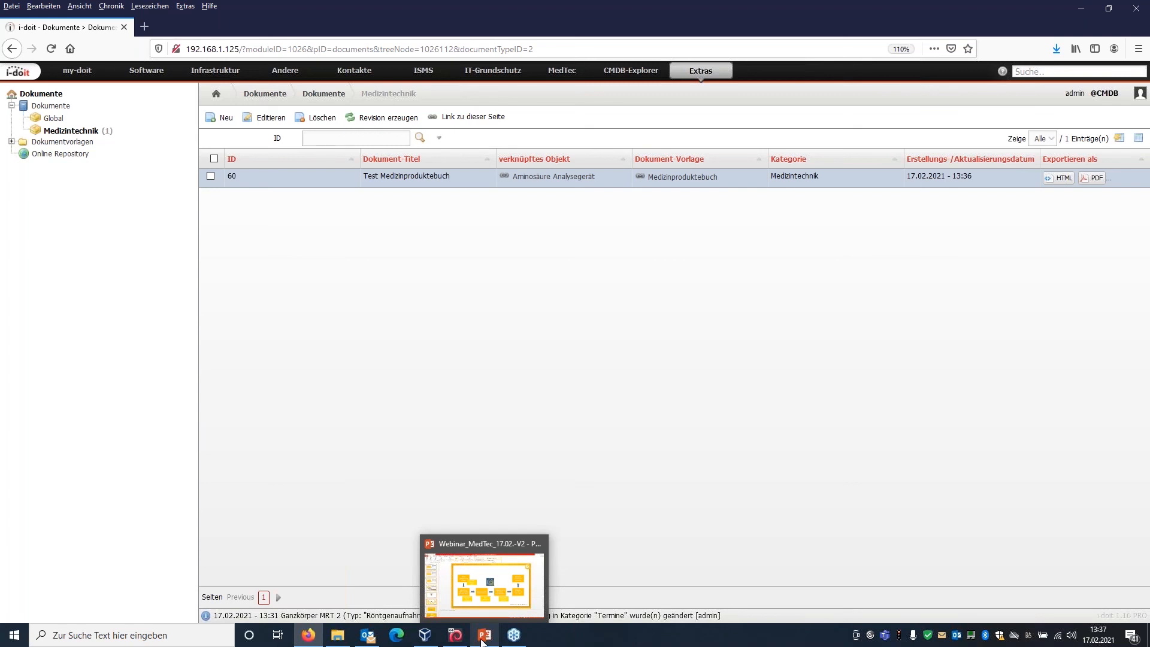
{"action": "left_click", "coordinate": [482, 641]}
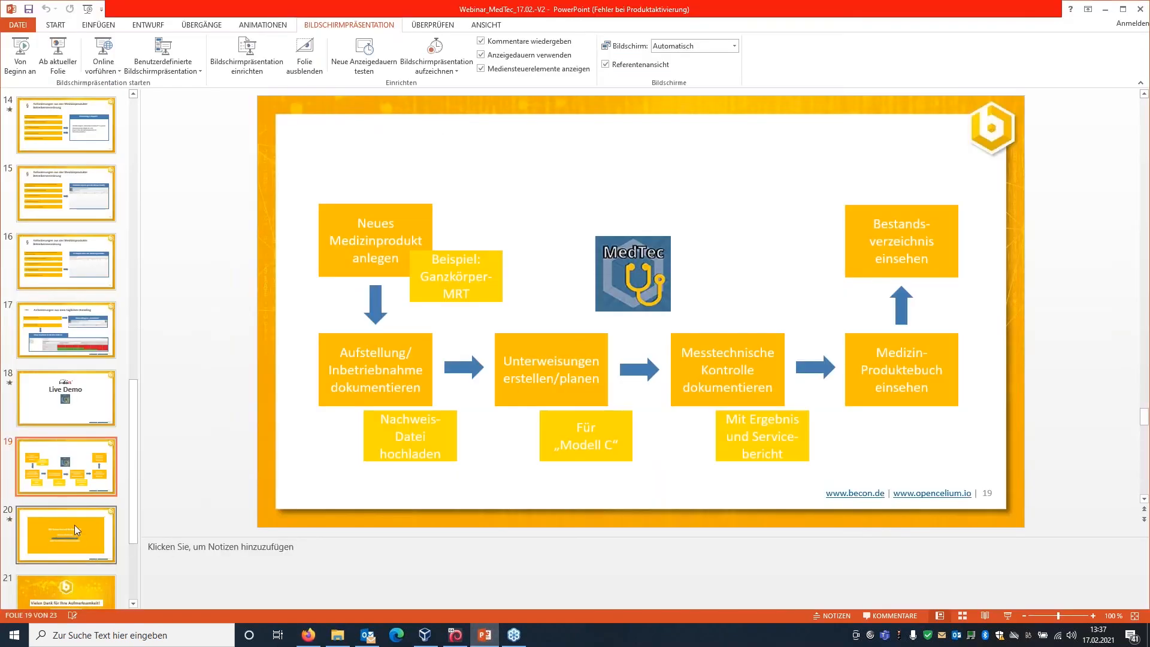
{"action": "left_click", "coordinate": [74, 528]}
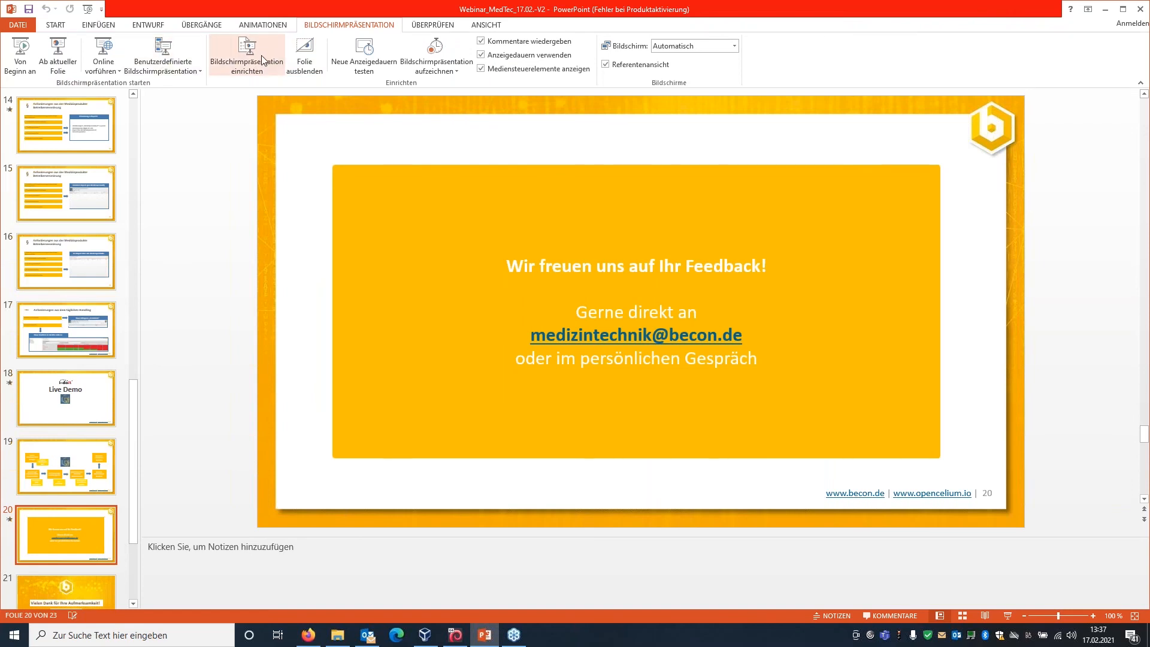
{"action": "left_click", "coordinate": [69, 52]}
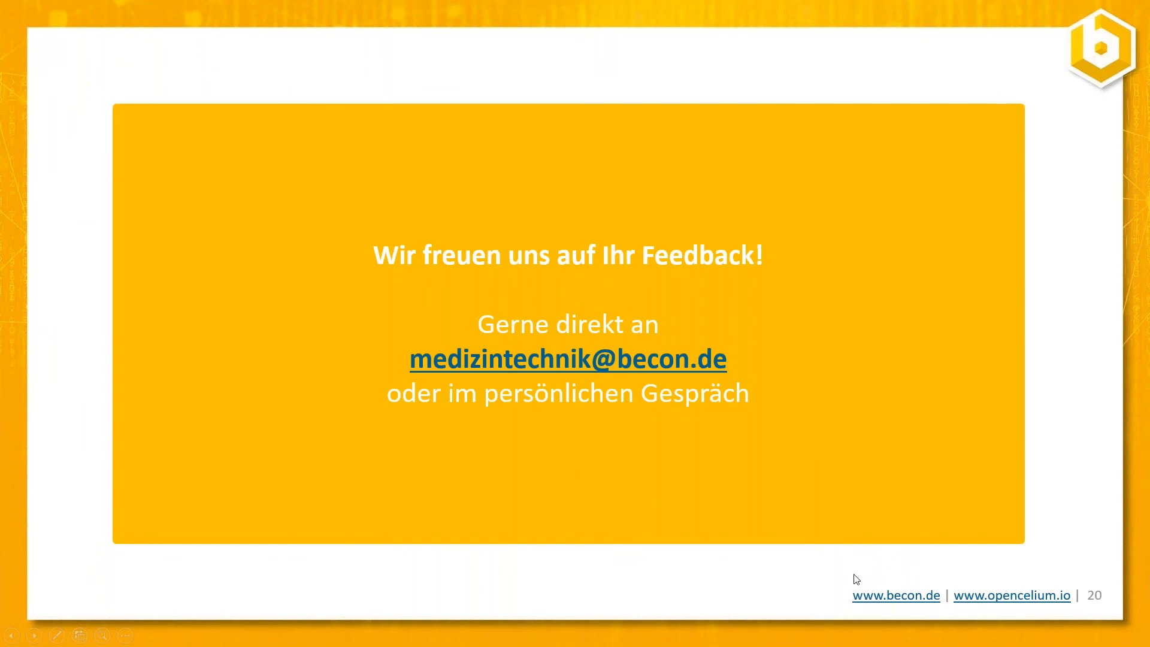
{"action": "left_click", "coordinate": [1020, 504]}
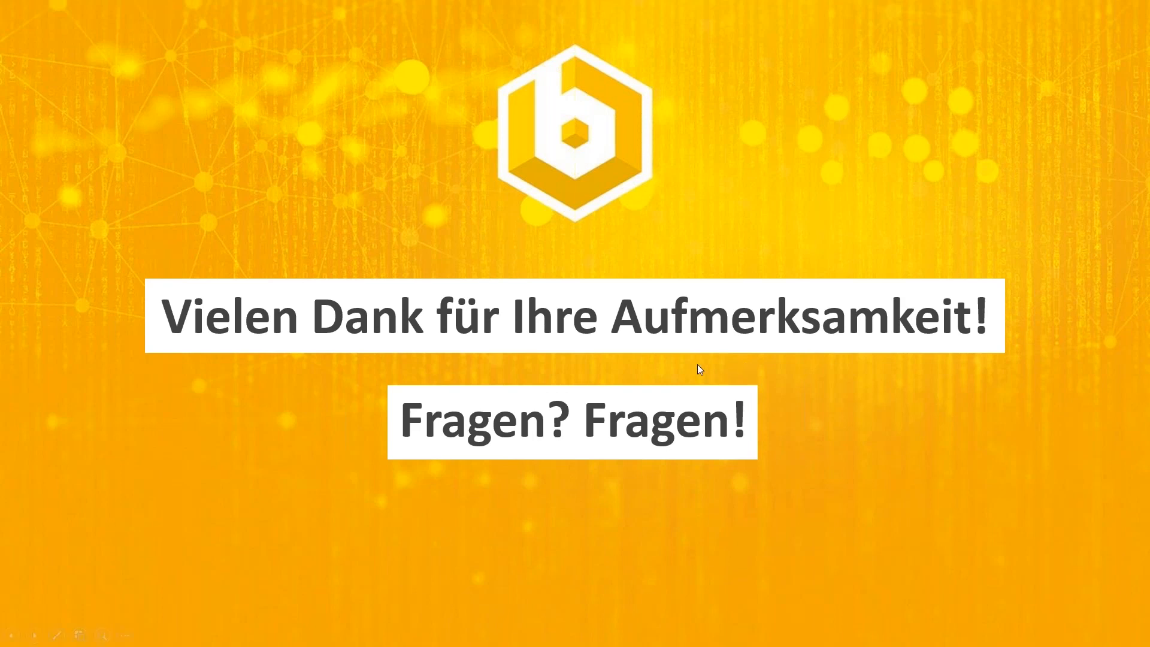
{"action": "key", "text": "Escape"}
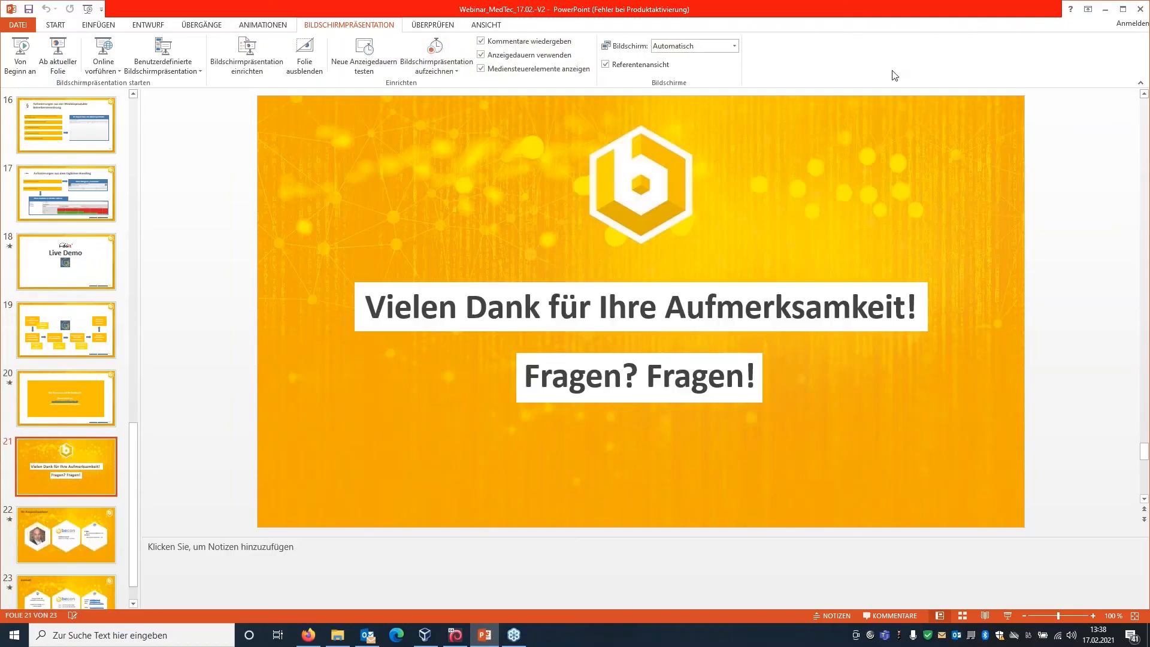
{"action": "left_click", "coordinate": [1104, 11]}
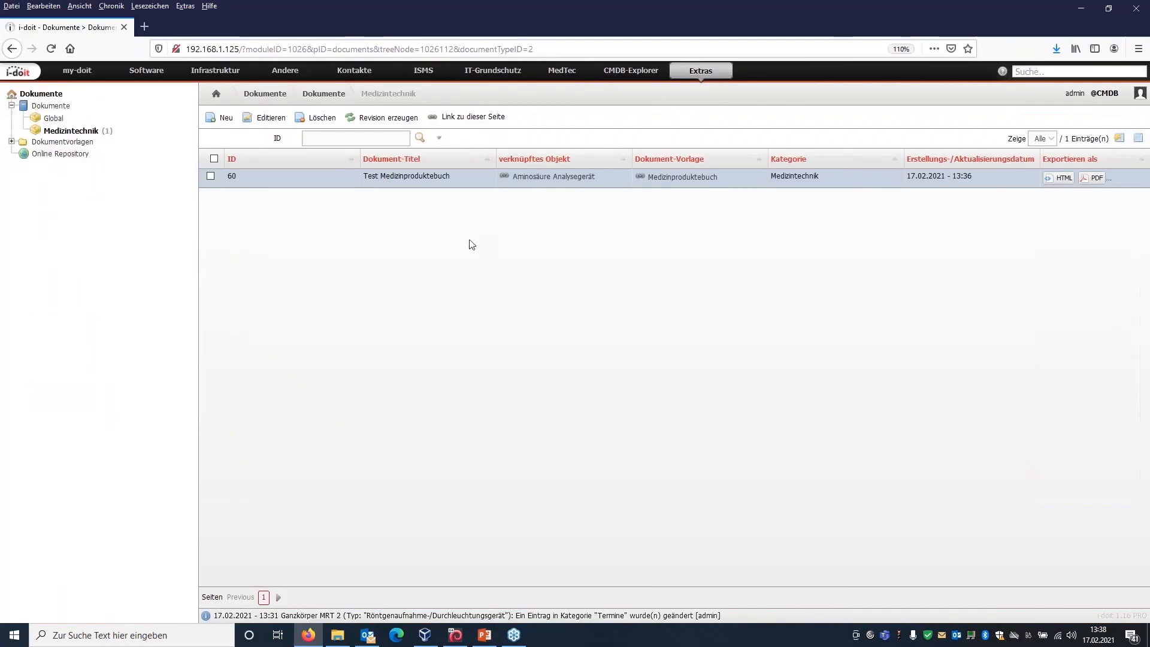
View the MedTec list of Station / Fachabteilung objects, and open the MedTec Einweisungsmatrix.
{"action": "left_click", "coordinate": [572, 73]}
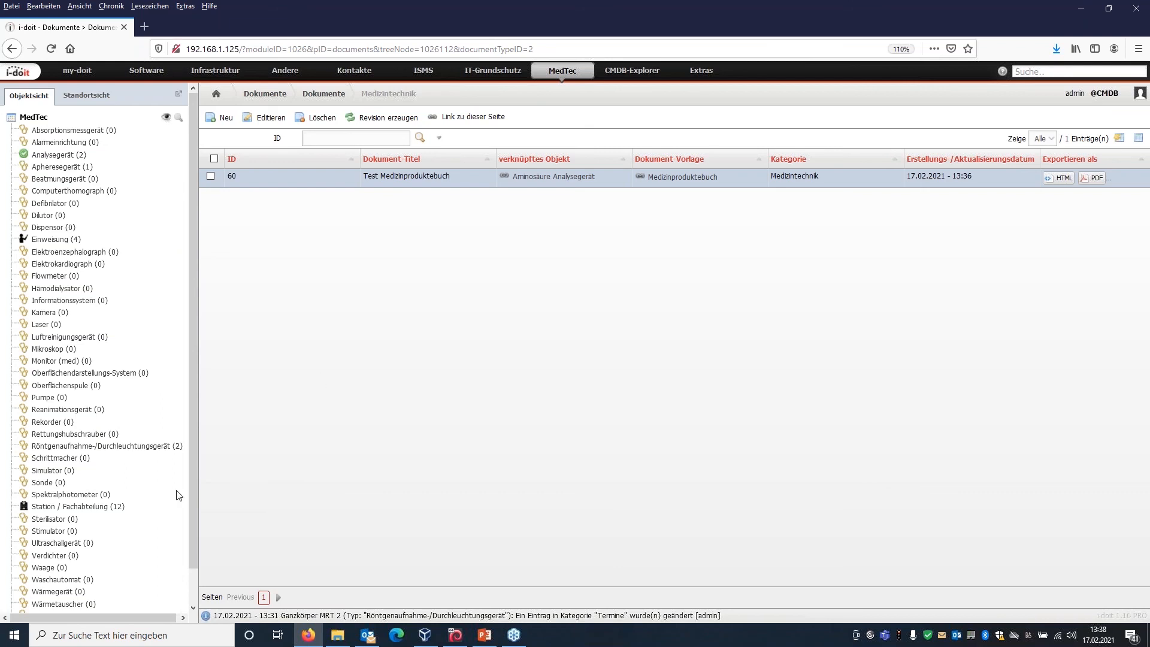
{"action": "left_click", "coordinate": [109, 508]}
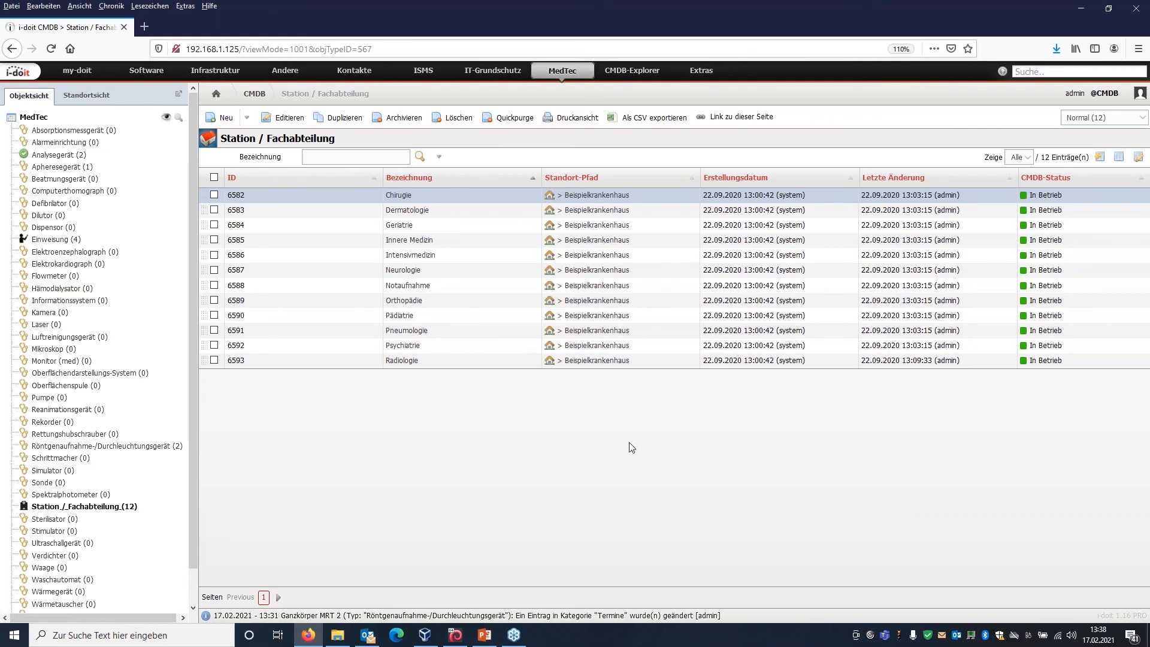
{"action": "left_click", "coordinate": [701, 71]}
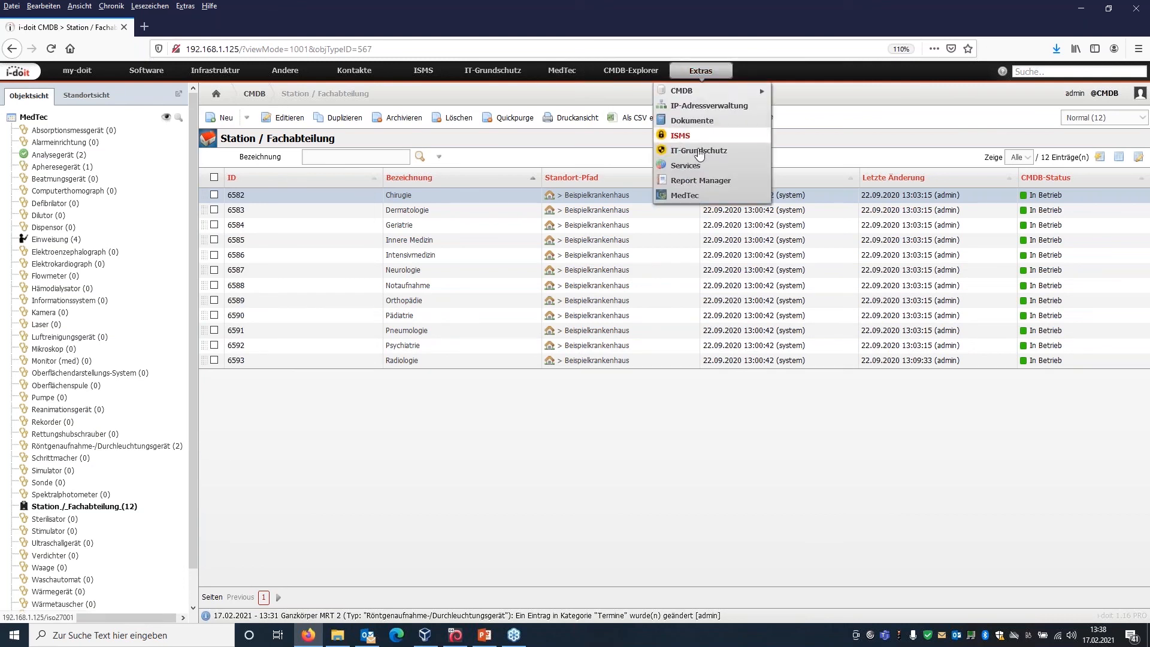
{"action": "left_click", "coordinate": [705, 198]}
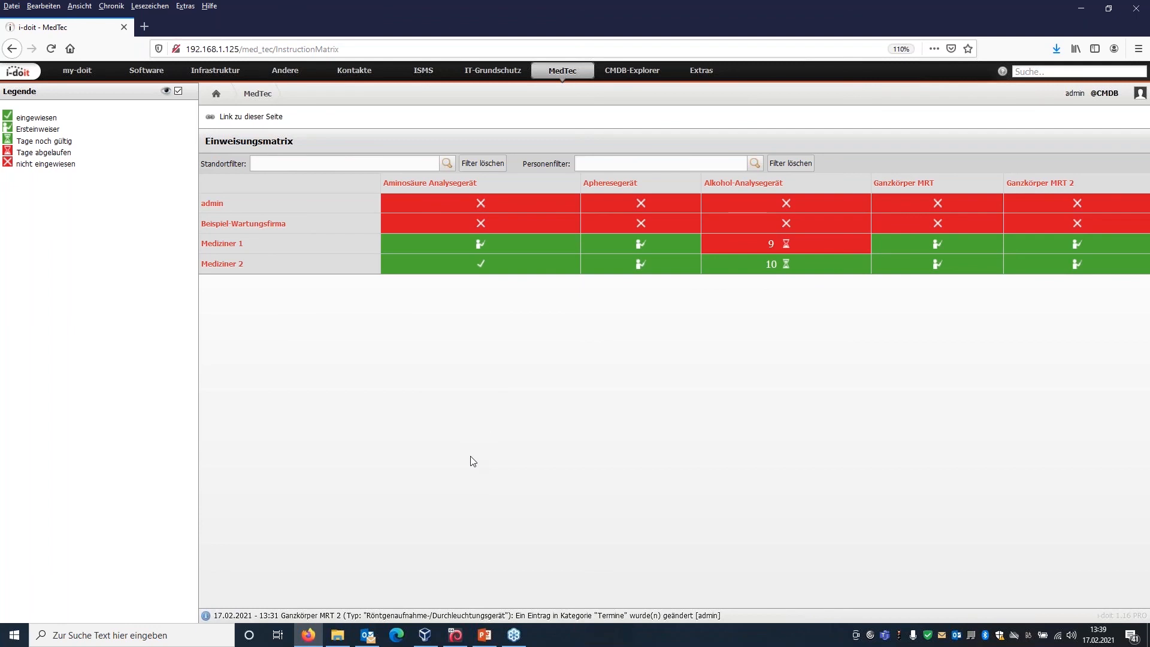
Return from the Einweisungsmatrix to the Station / Fachabteilung object list and look over its departments.
{"action": "left_click", "coordinate": [562, 74]}
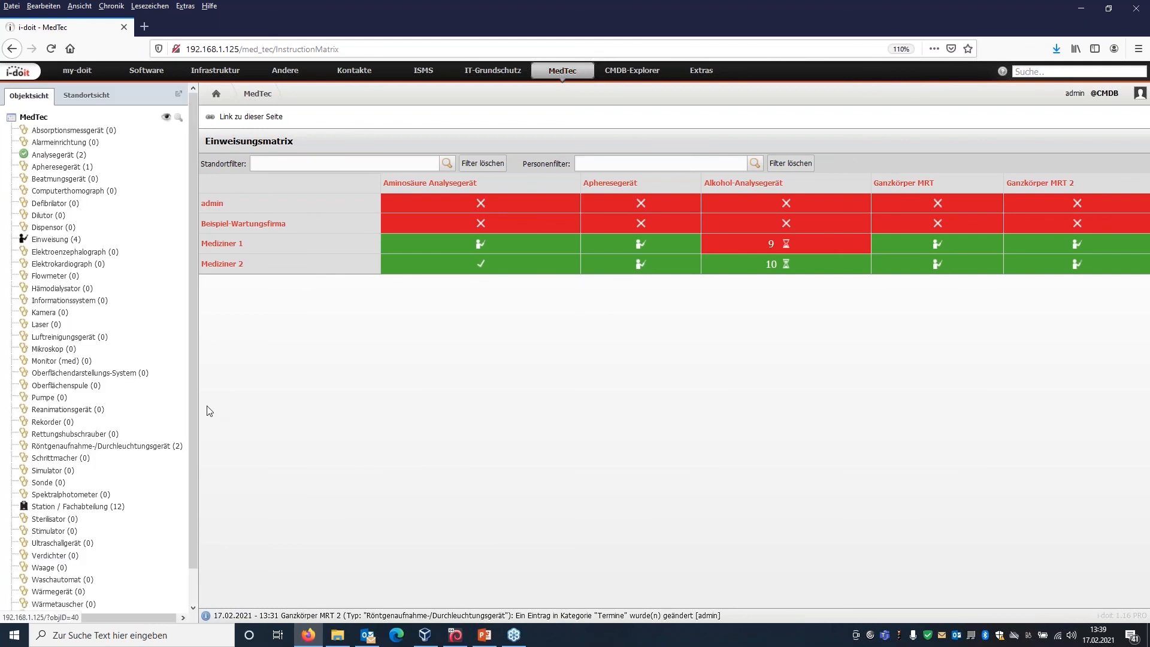
{"action": "left_click", "coordinate": [100, 507]}
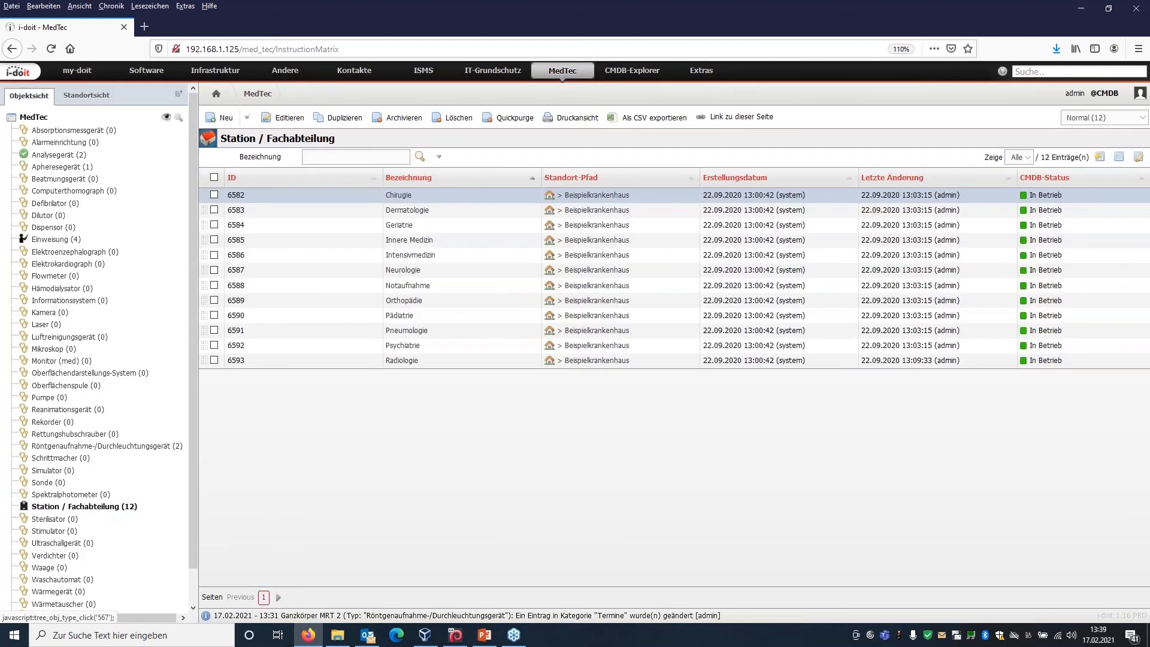
{"action": "left_click", "coordinate": [308, 467]}
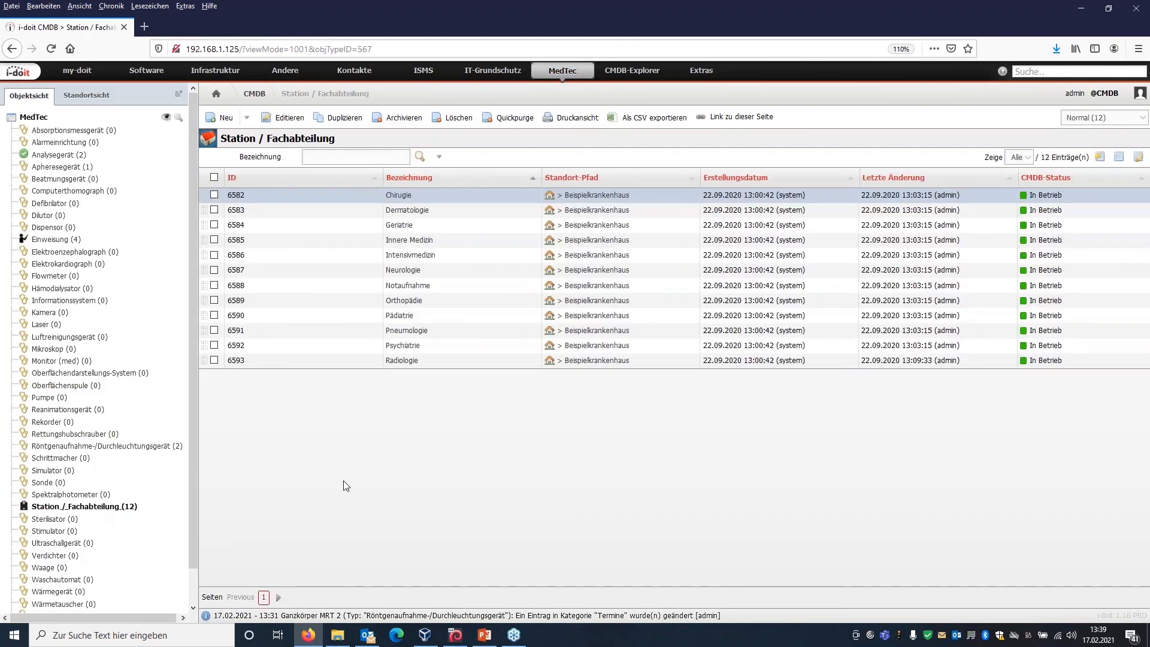
{"action": "key", "text": "Down"}
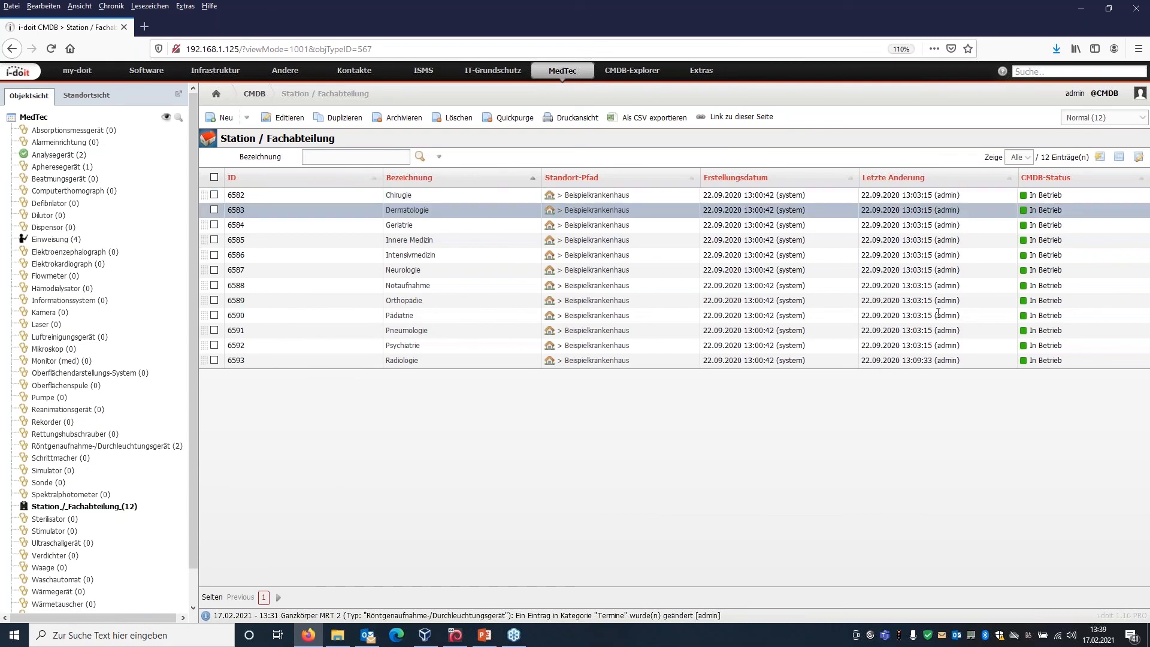
{"action": "left_click", "coordinate": [995, 301]}
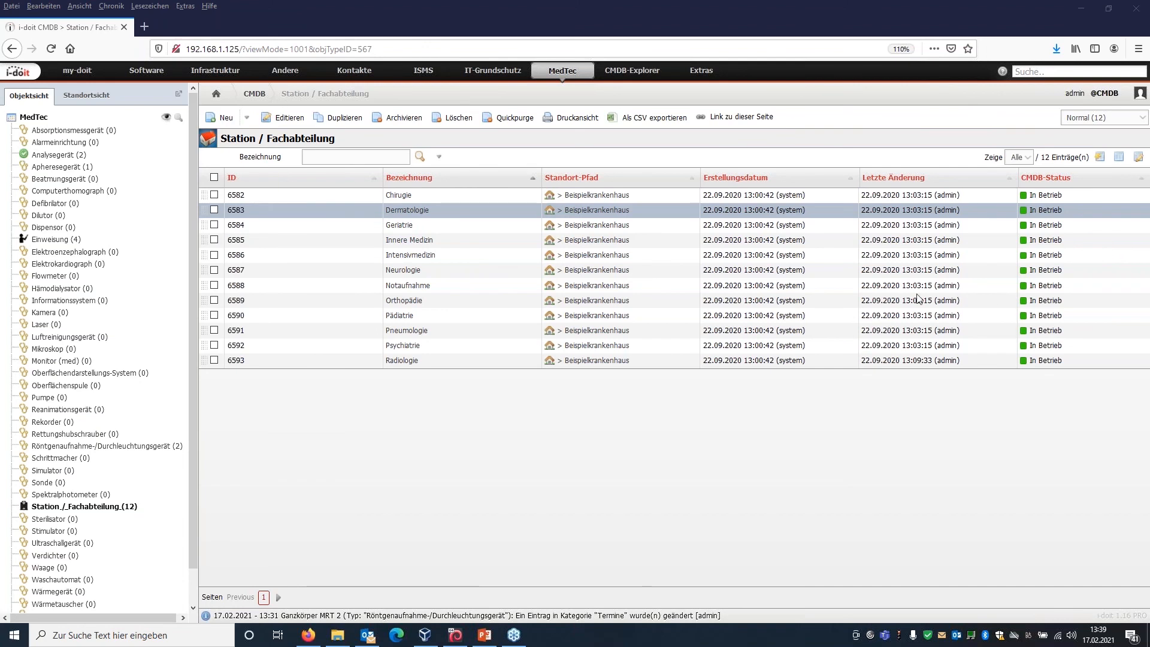
{"action": "left_click", "coordinate": [545, 448]}
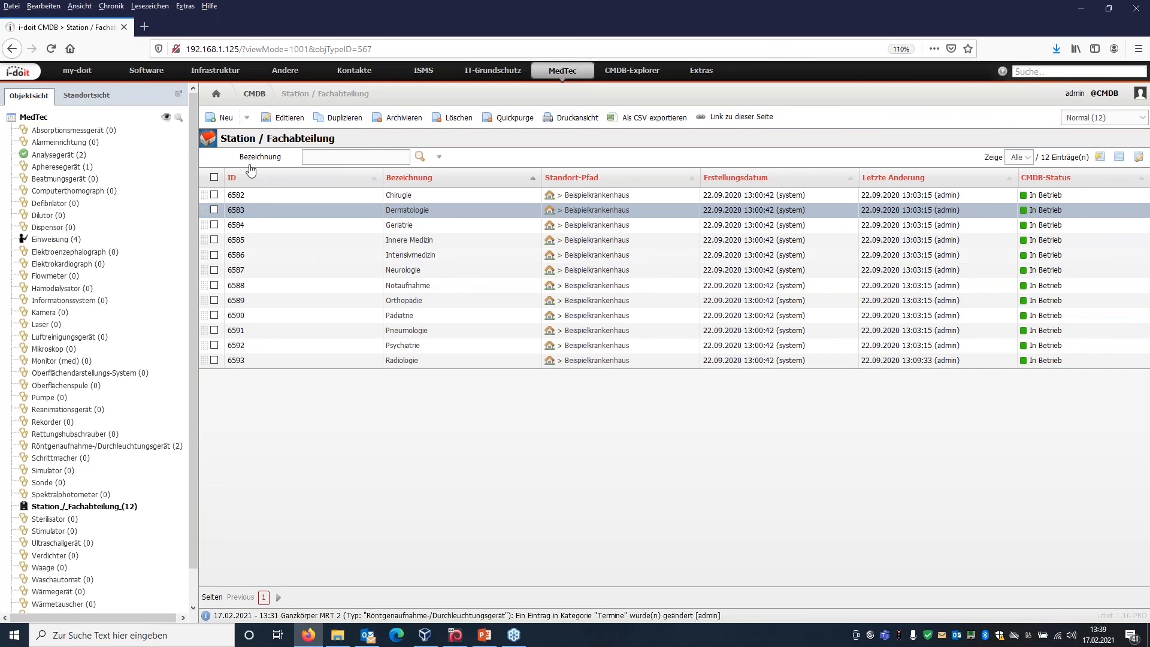
Load the i-doit.com website in a new browser tab and open its product price page.
{"action": "left_click", "coordinate": [145, 27]}
{"action": "type", "text": "i-doit.becon.de/"}
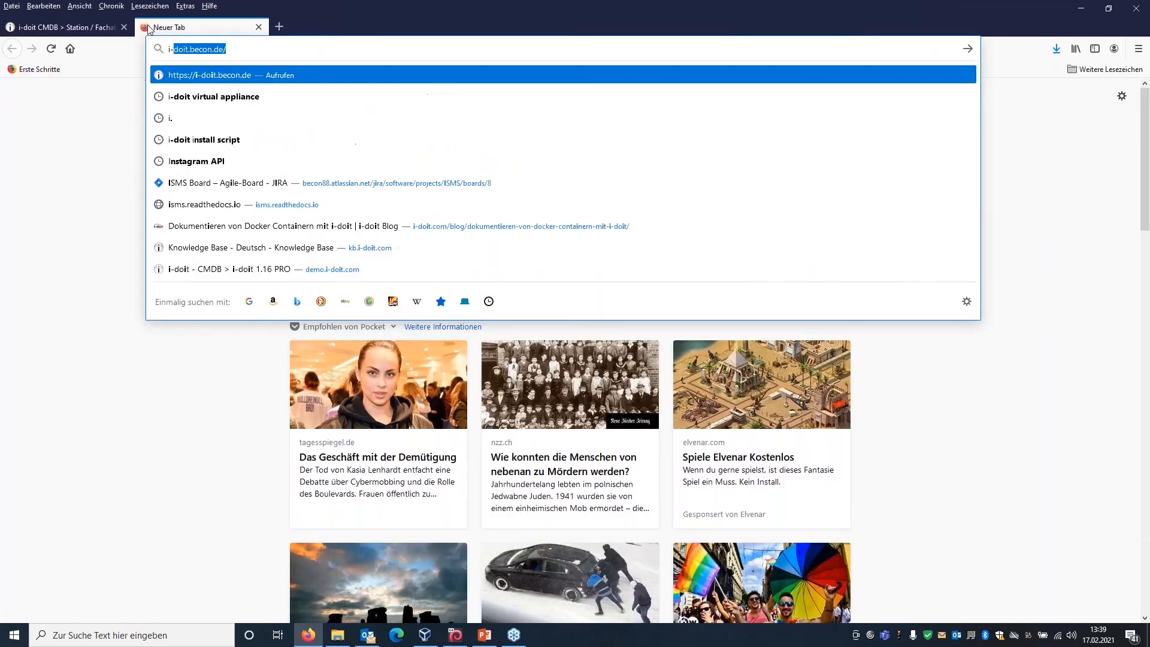
{"action": "key", "text": "Return"}
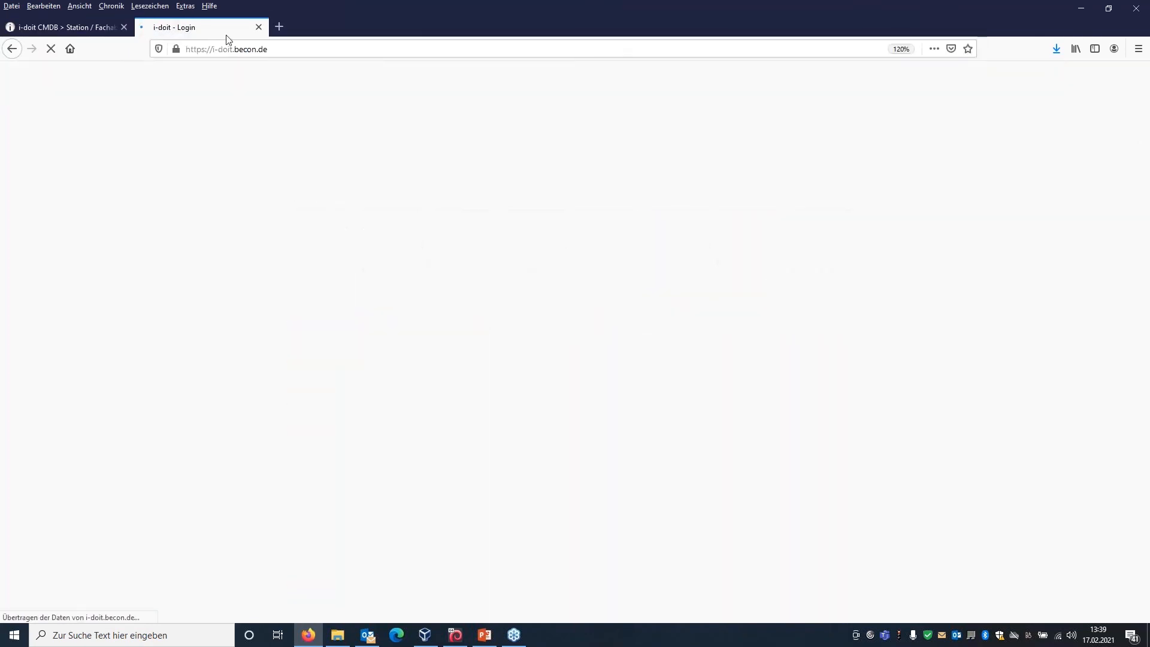
{"action": "left_click", "coordinate": [284, 48]}
{"action": "type", "text": "i-doit.com/"}
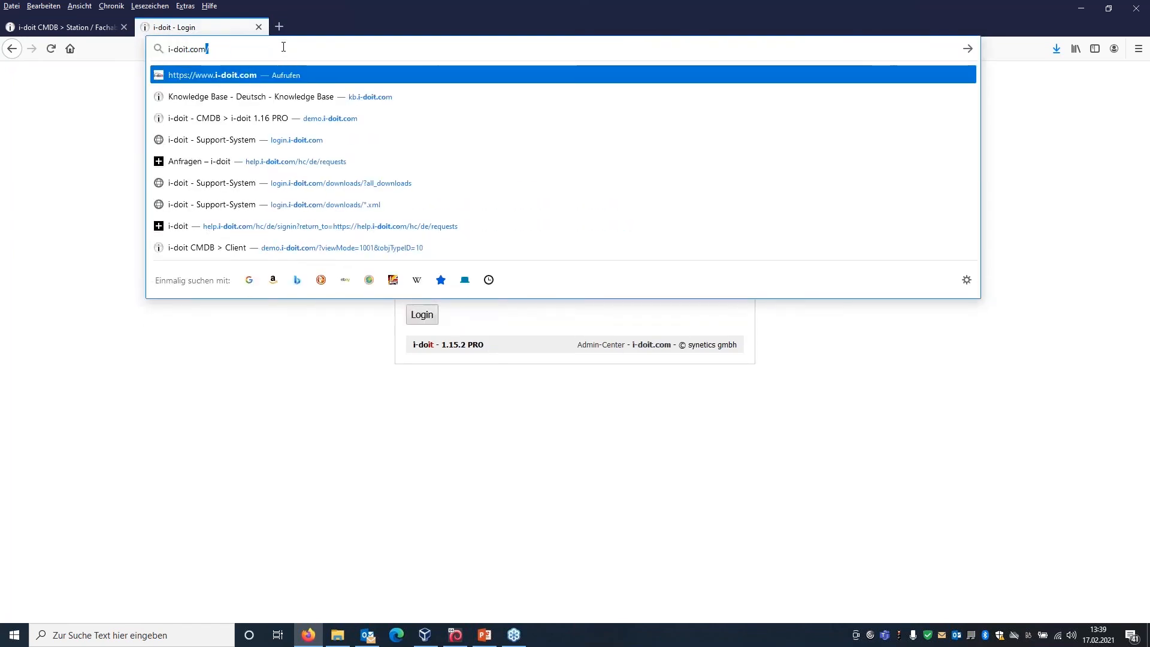
{"action": "key", "text": "Return"}
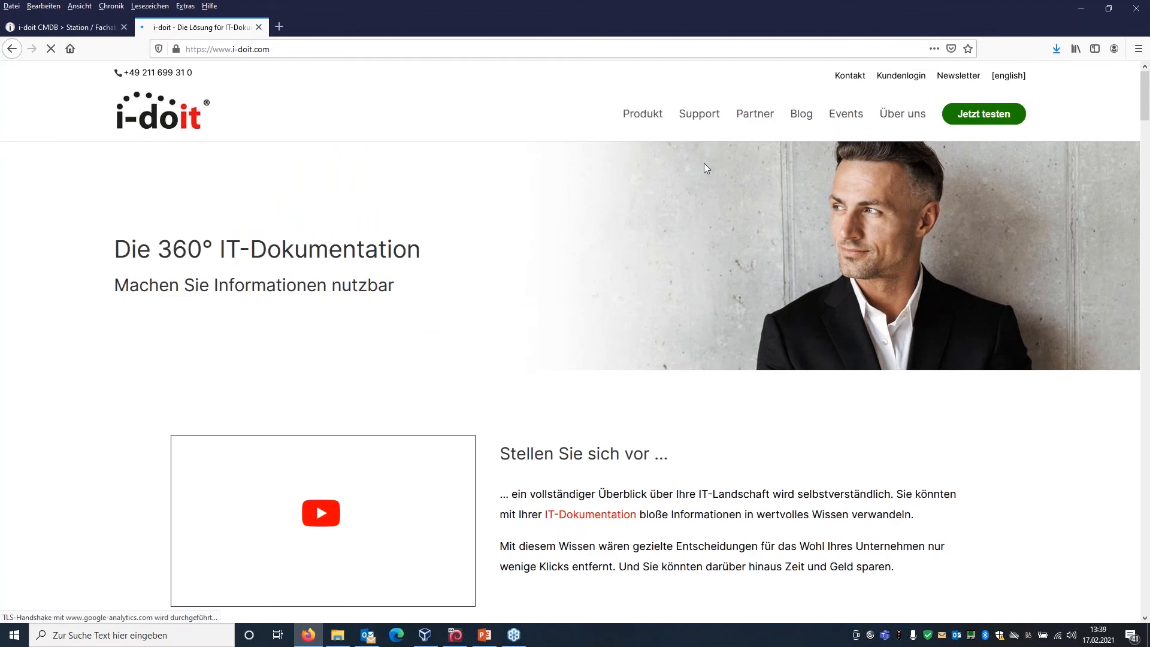
{"action": "mouse_move", "coordinate": [635, 123]}
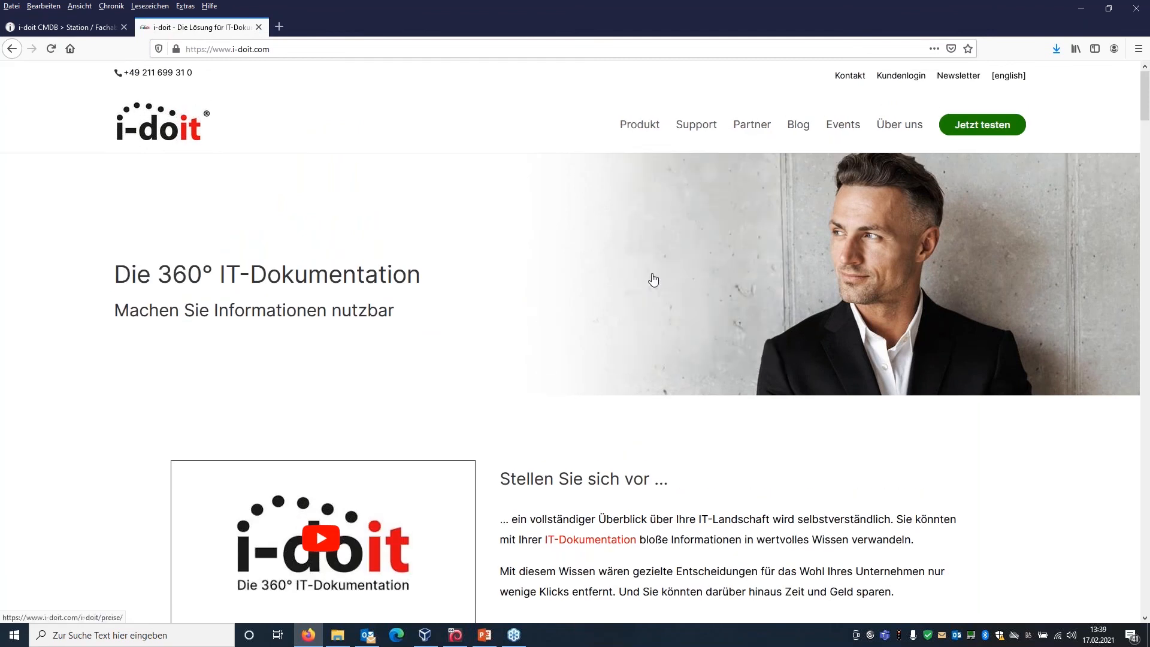
{"action": "left_click", "coordinate": [652, 275]}
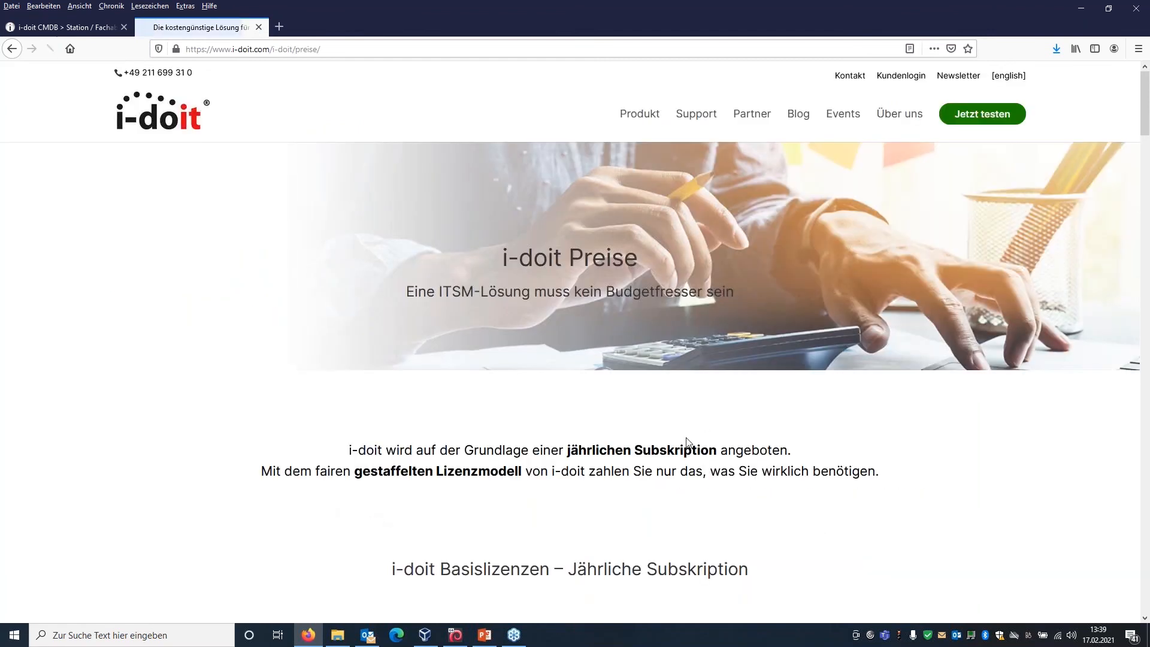
Examine the annual subscription prices for i-doit base licences and add-ons, and dismiss the newsletter sign-up popup.
{"action": "scroll", "coordinate": [568, 494], "scroll_direction": "down", "scroll_amount": 5}
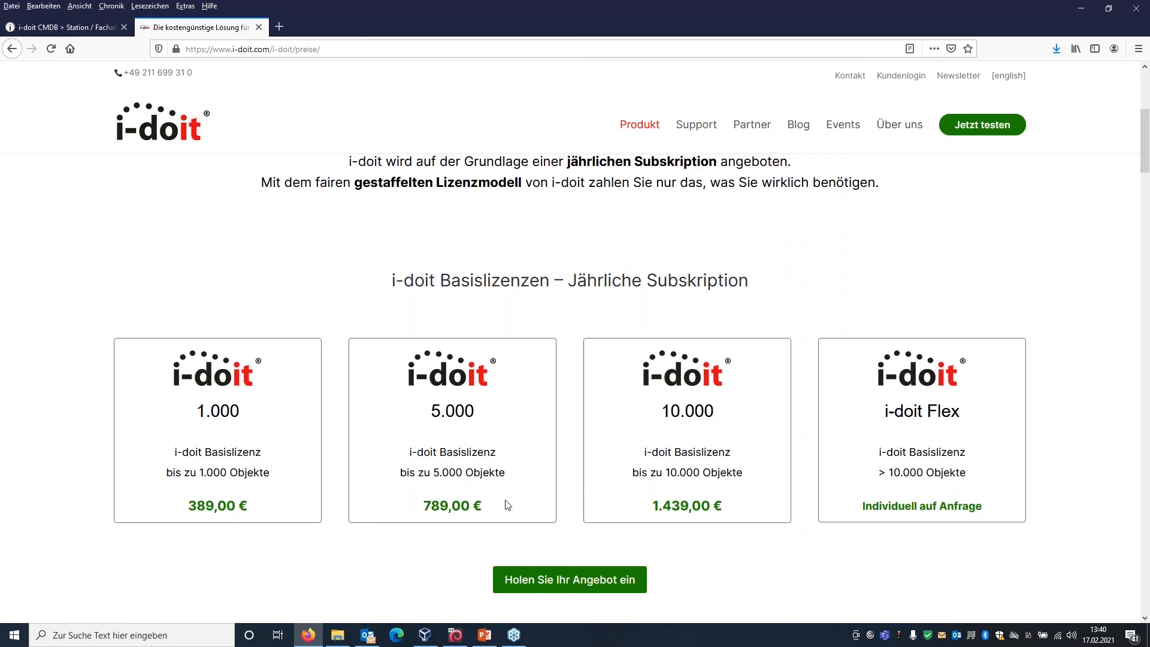
{"action": "scroll", "coordinate": [527, 536], "scroll_direction": "down", "scroll_amount": 1}
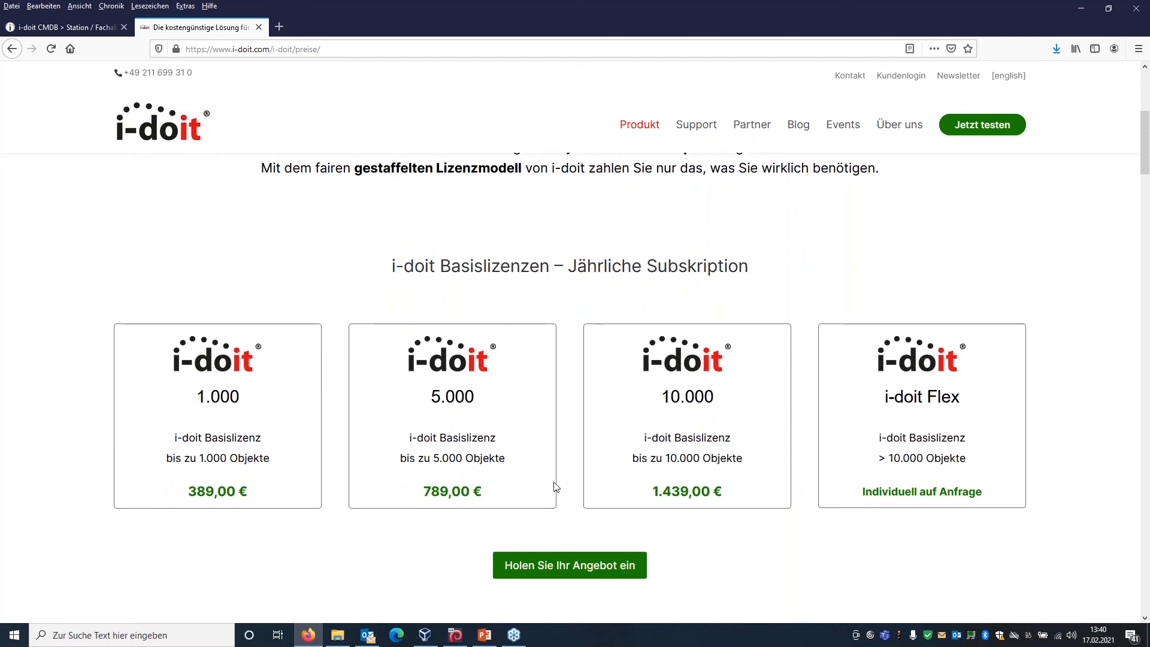
{"action": "scroll", "coordinate": [554, 487], "scroll_direction": "down", "scroll_amount": 1}
{"action": "scroll", "coordinate": [650, 483], "scroll_direction": "down", "scroll_amount": 10}
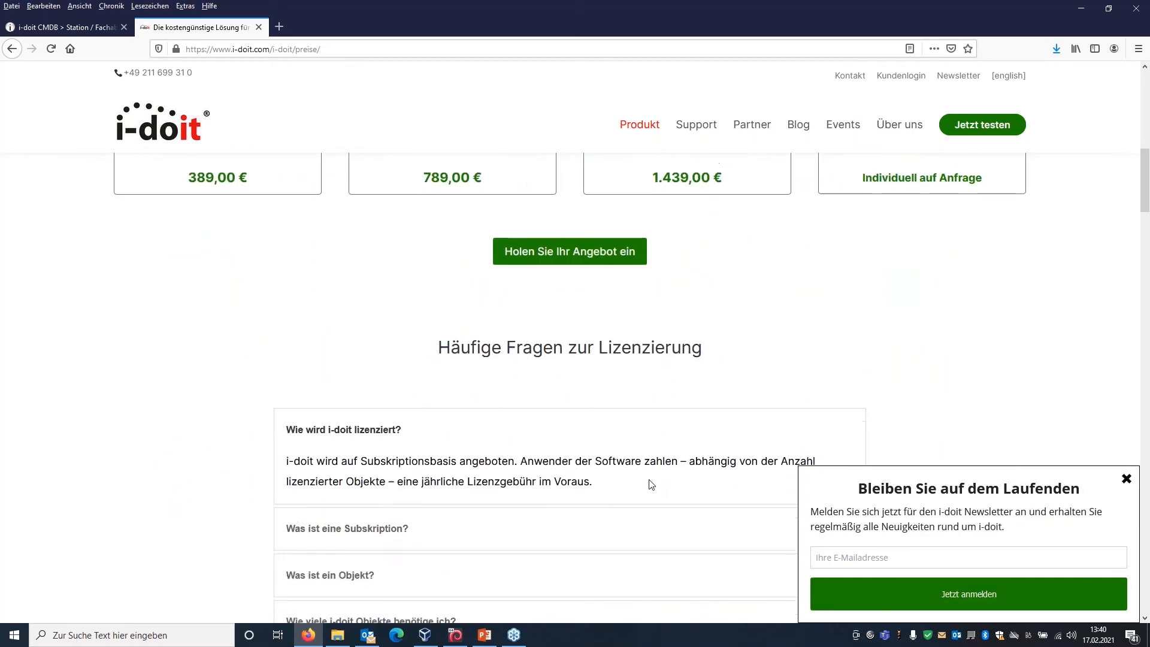
{"action": "scroll", "coordinate": [534, 513], "scroll_direction": "down", "scroll_amount": 4}
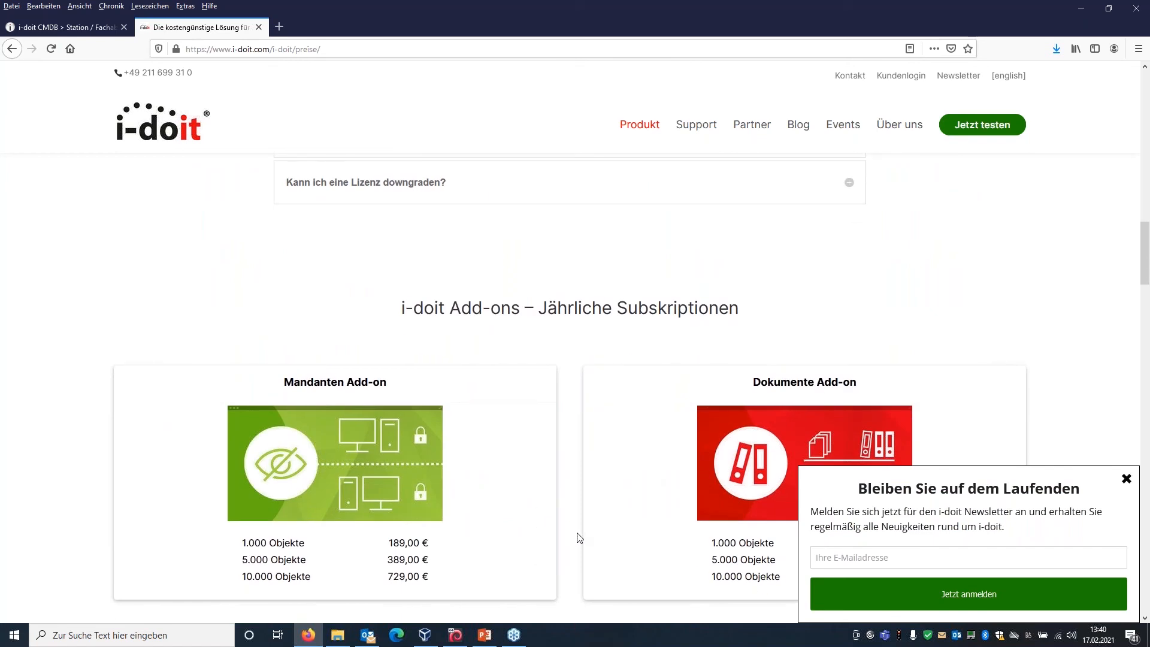
{"action": "scroll", "coordinate": [579, 538], "scroll_direction": "down", "scroll_amount": 2}
{"action": "scroll", "coordinate": [578, 537], "scroll_direction": "down", "scroll_amount": 2}
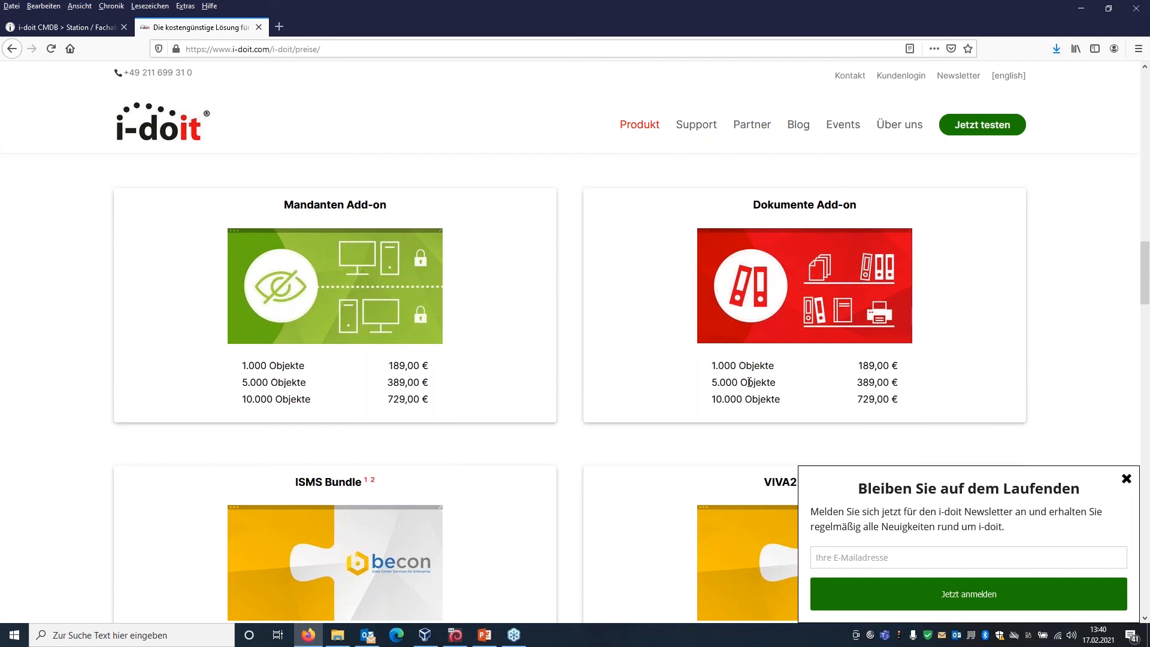
{"action": "scroll", "coordinate": [662, 475], "scroll_direction": "down", "scroll_amount": 2}
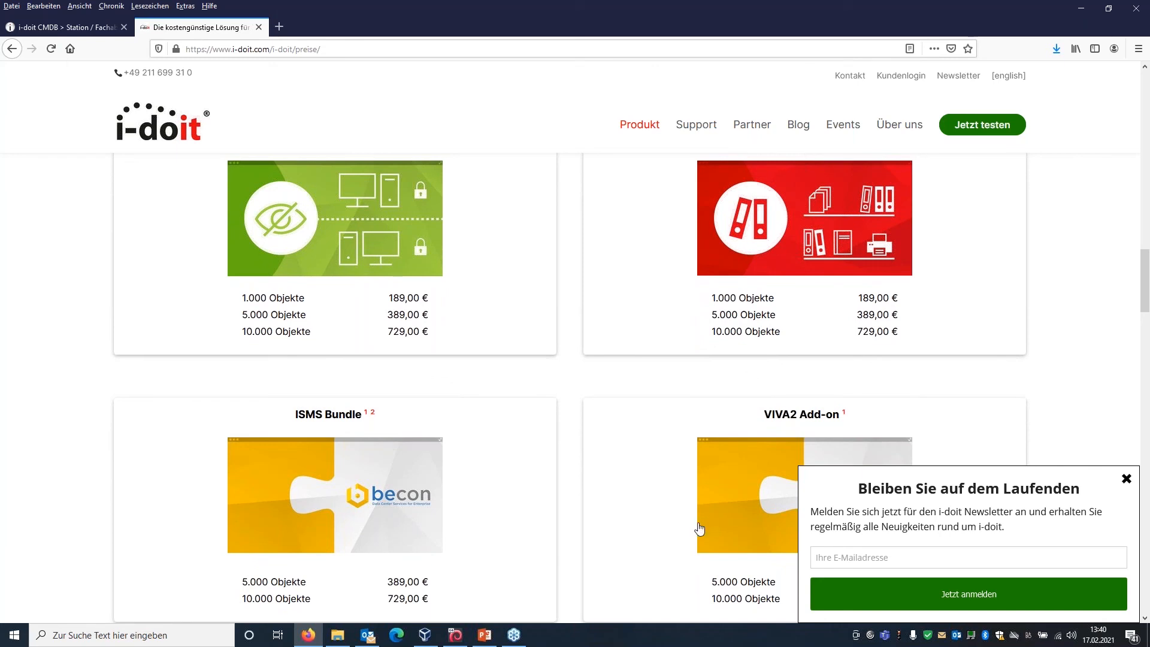
{"action": "scroll", "coordinate": [631, 568], "scroll_direction": "down", "scroll_amount": 1}
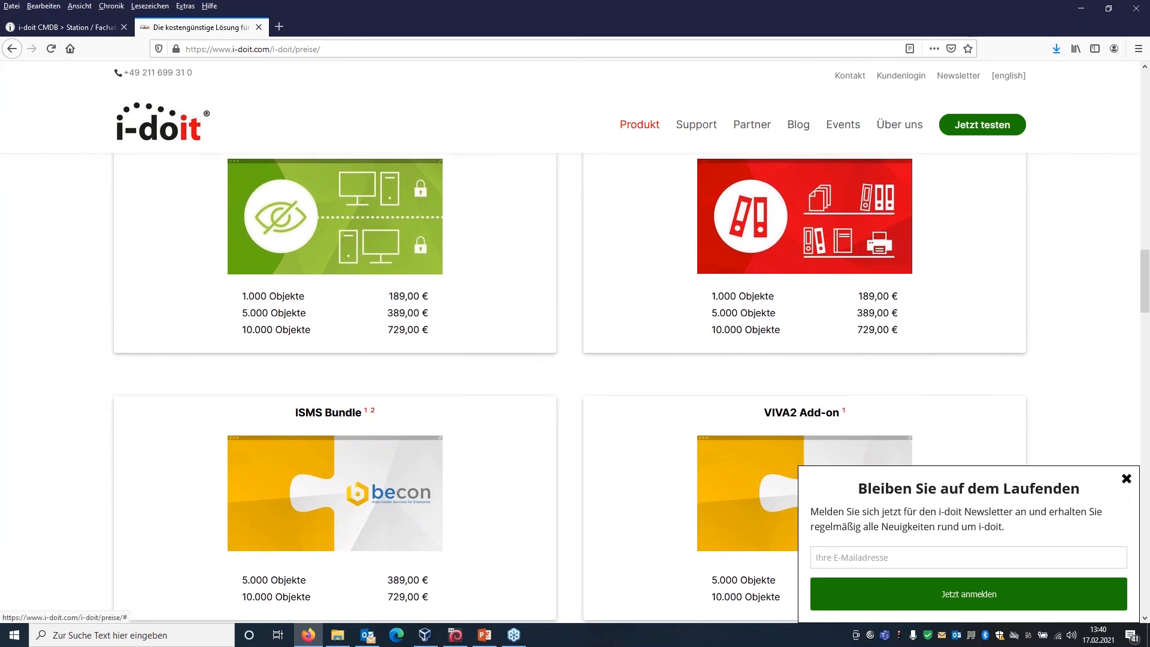
{"action": "left_click", "coordinate": [1126, 478]}
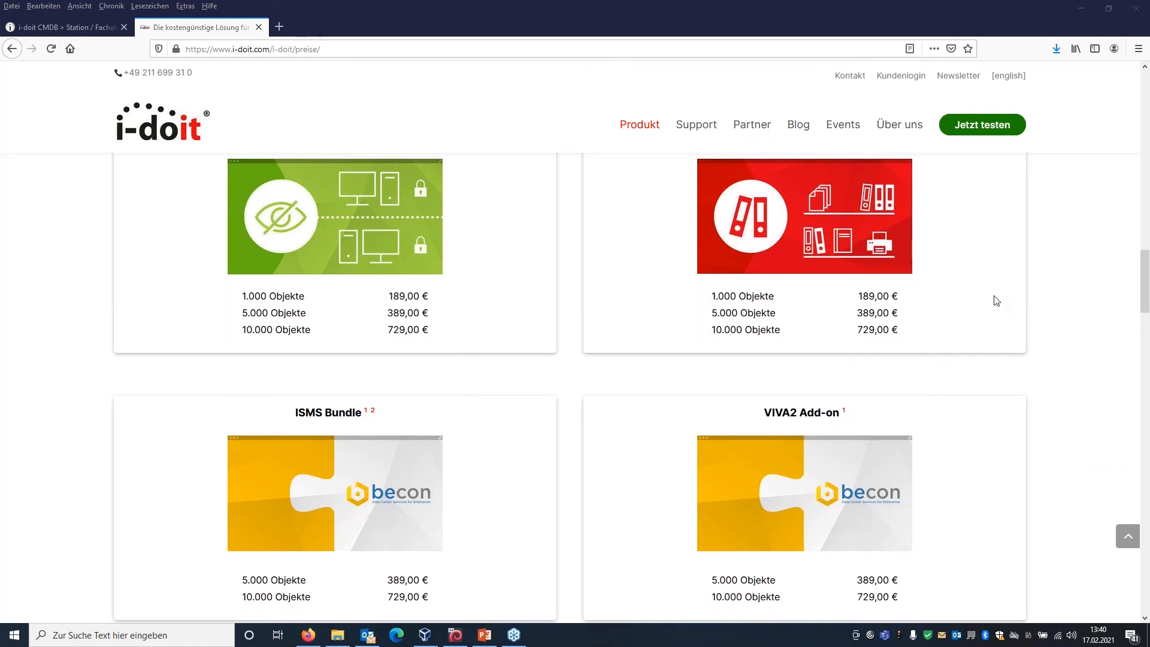
{"action": "left_click", "coordinate": [577, 394]}
Switch to PowerPoint, start the slide show from closing slide 21 and advance to the Ihr Ansprechpartner slide.
{"action": "left_click", "coordinate": [483, 642]}
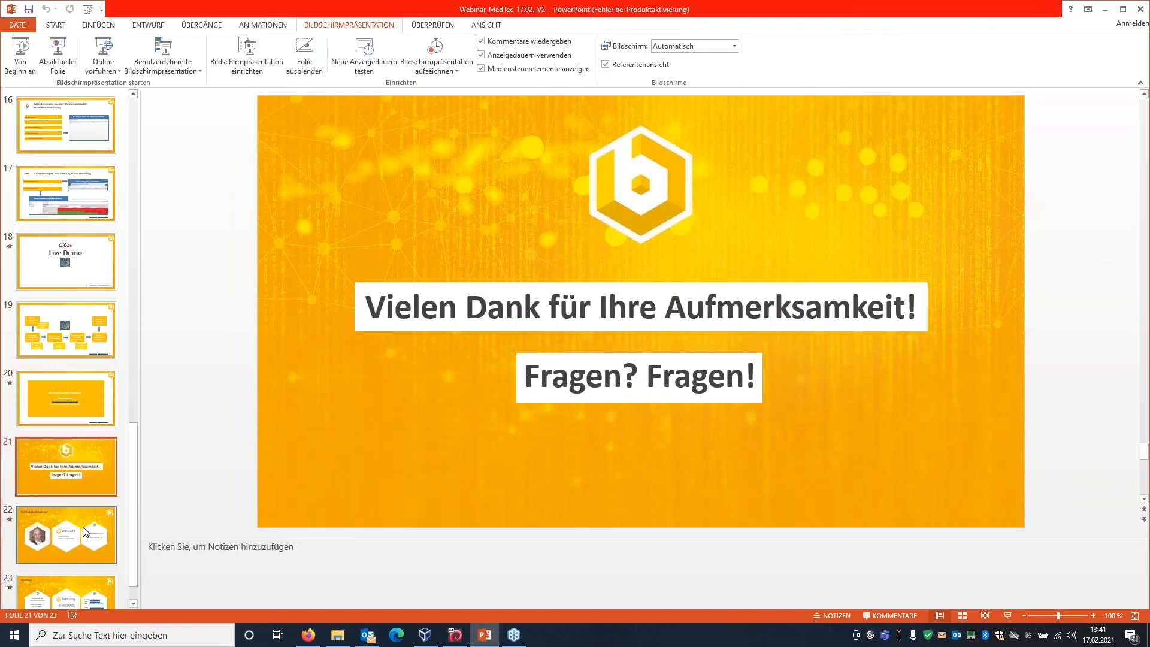
{"action": "left_click", "coordinate": [58, 54]}
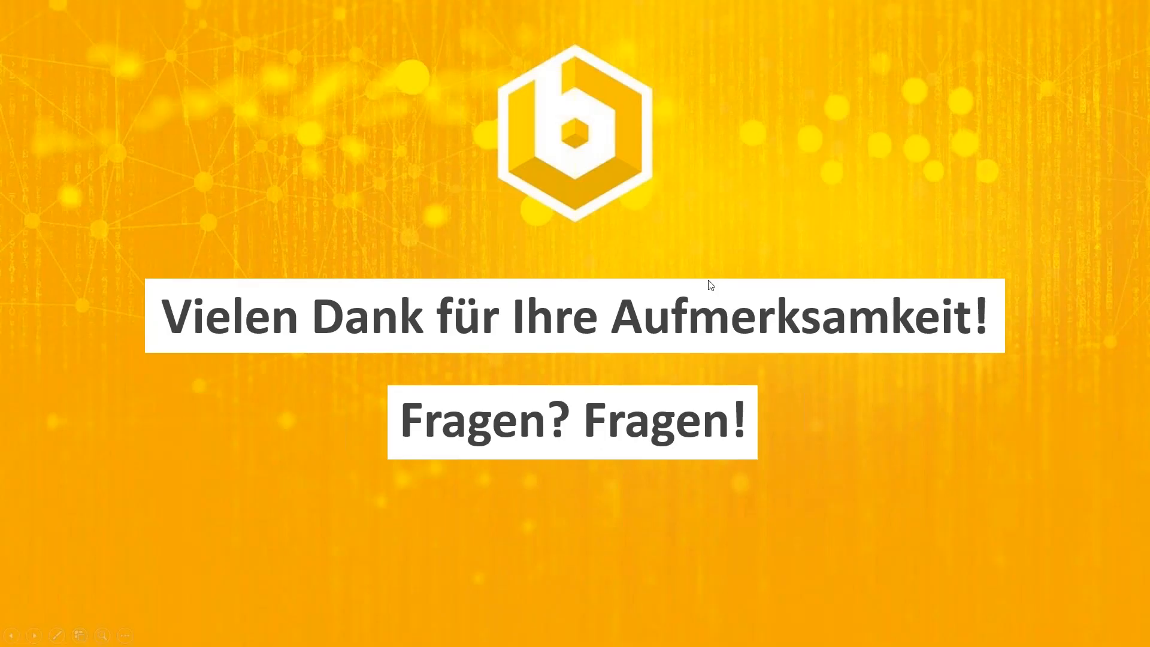
{"action": "left_click", "coordinate": [789, 433]}
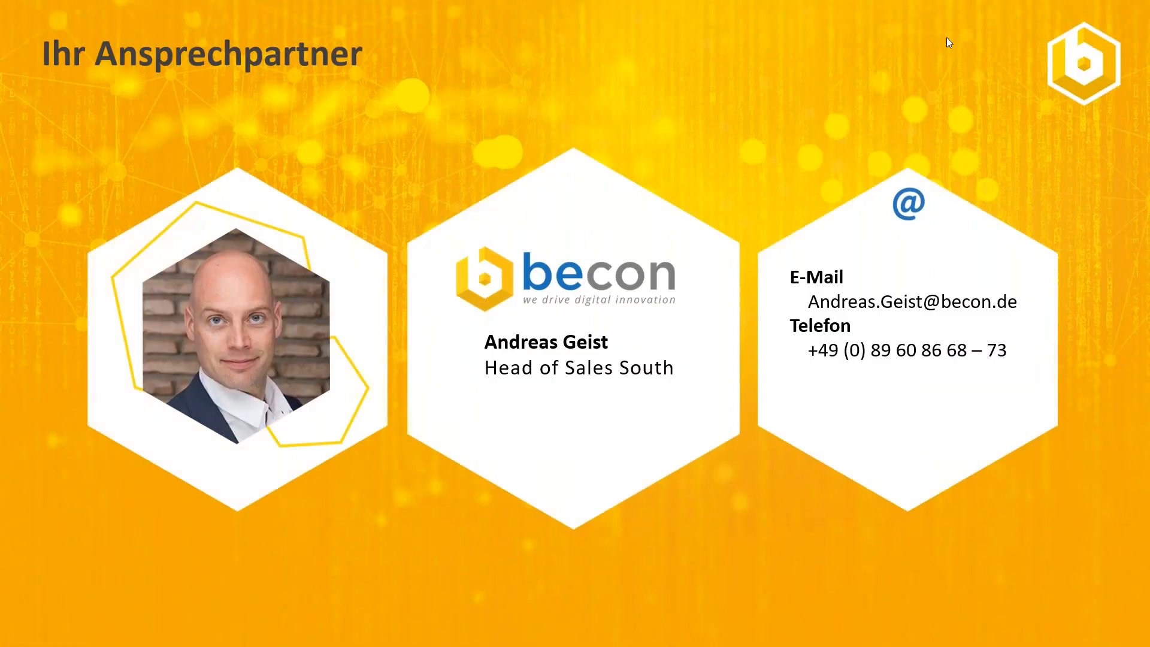